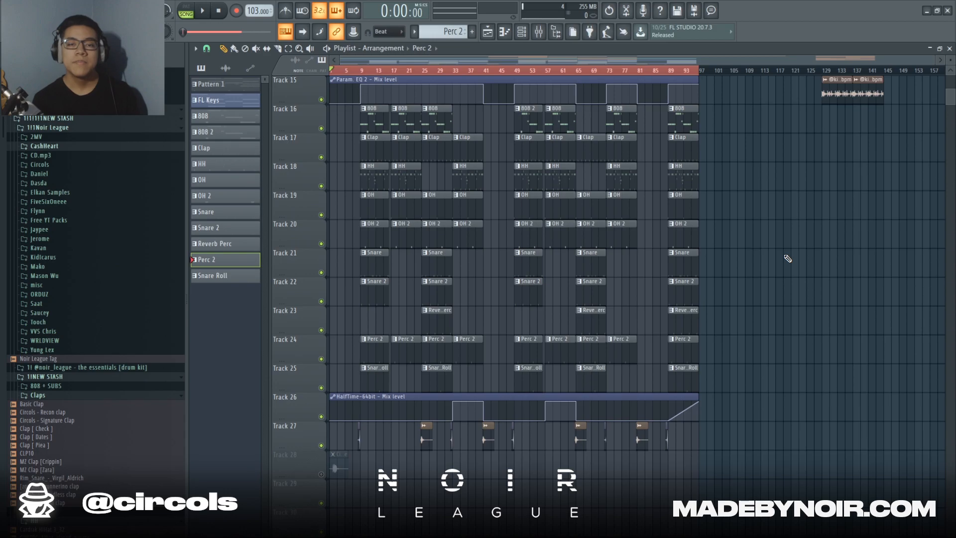
Examine the sample, drum and automation tracks of the arrangement in the playlist
{"action": "scroll", "coordinate": [806, 230], "scroll_direction": "up", "scroll_amount": 9}
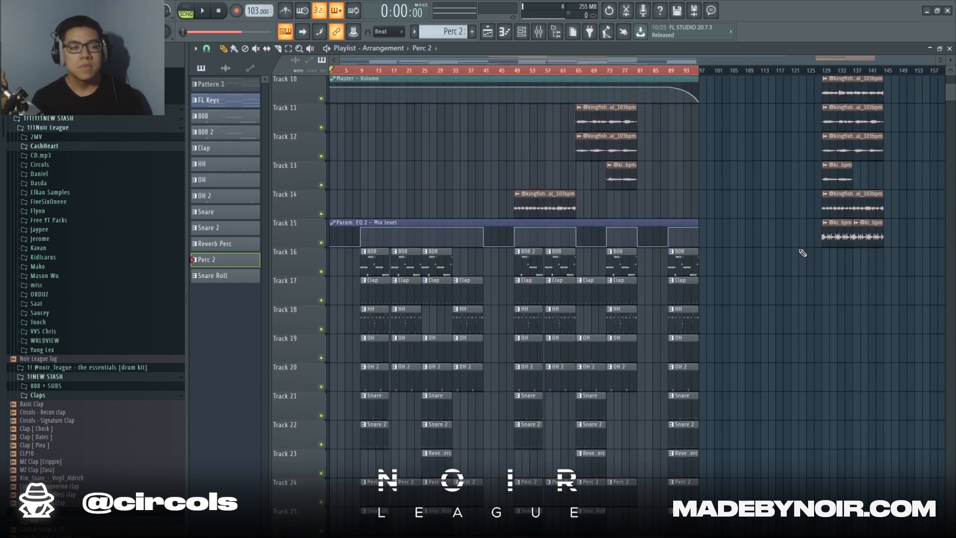
{"action": "scroll", "coordinate": [800, 257], "scroll_direction": "up", "scroll_amount": 5}
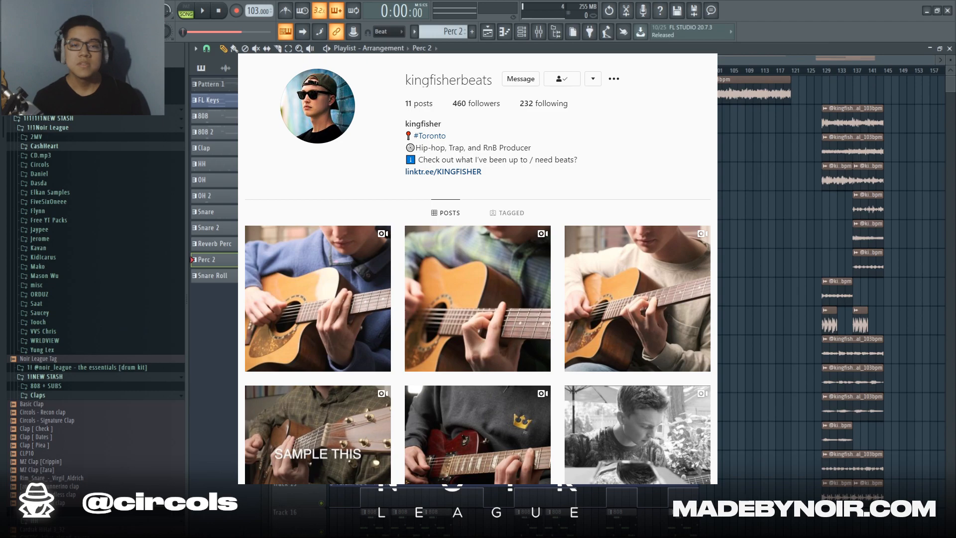
{"action": "scroll", "coordinate": [739, 186], "scroll_direction": "down", "scroll_amount": 1}
{"action": "scroll", "coordinate": [739, 186], "scroll_direction": "up", "scroll_amount": 1}
{"action": "scroll", "coordinate": [738, 189], "scroll_direction": "down", "scroll_amount": 1}
{"action": "scroll", "coordinate": [739, 192], "scroll_direction": "up", "scroll_amount": 1}
{"action": "scroll", "coordinate": [739, 192], "scroll_direction": "down", "scroll_amount": 1}
{"action": "scroll", "coordinate": [739, 193], "scroll_direction": "up", "scroll_amount": 1}
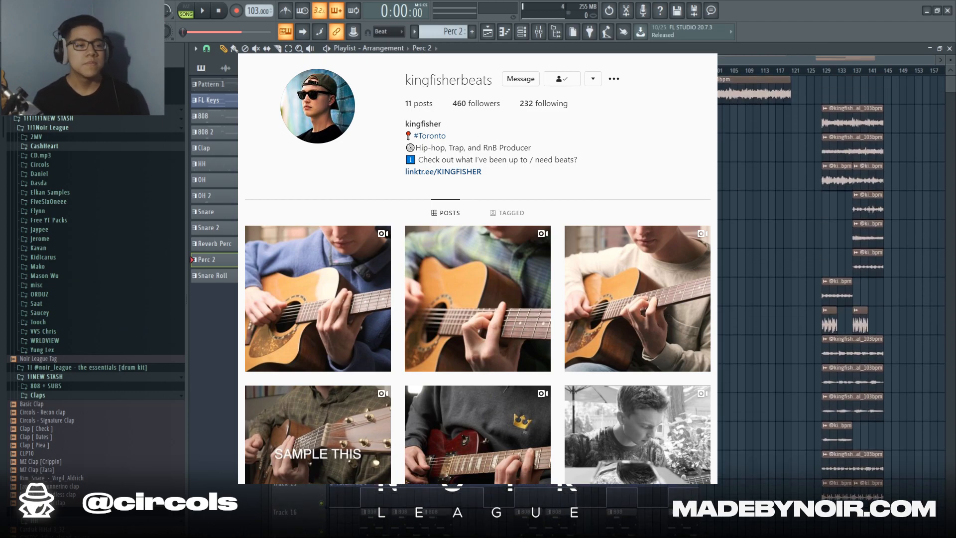
{"action": "scroll", "coordinate": [323, 293], "scroll_direction": "down", "scroll_amount": 4}
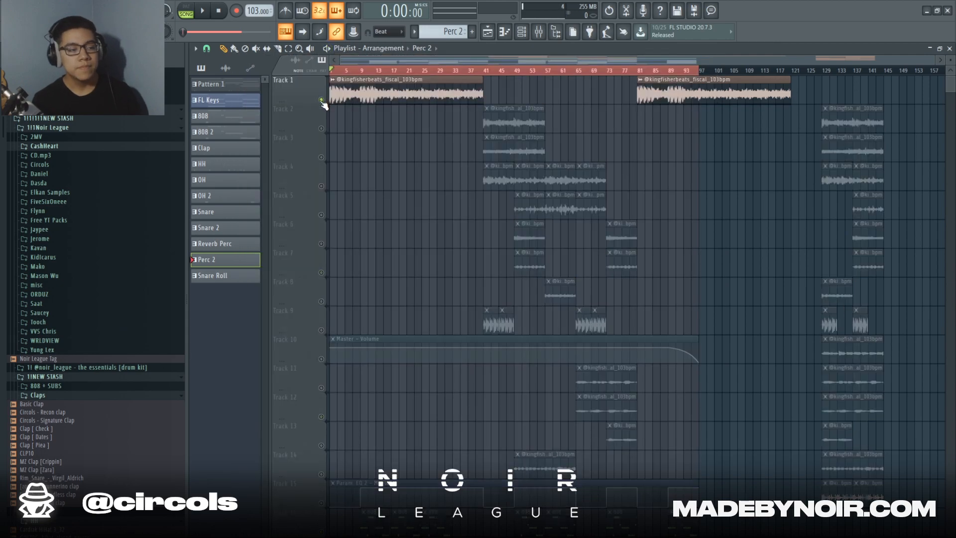
Play the soloed sample on Track 1 from the start together with the Param. EQ 2 mix level automation on Track 15
{"action": "scroll", "coordinate": [328, 444], "scroll_direction": "down", "scroll_amount": 20}
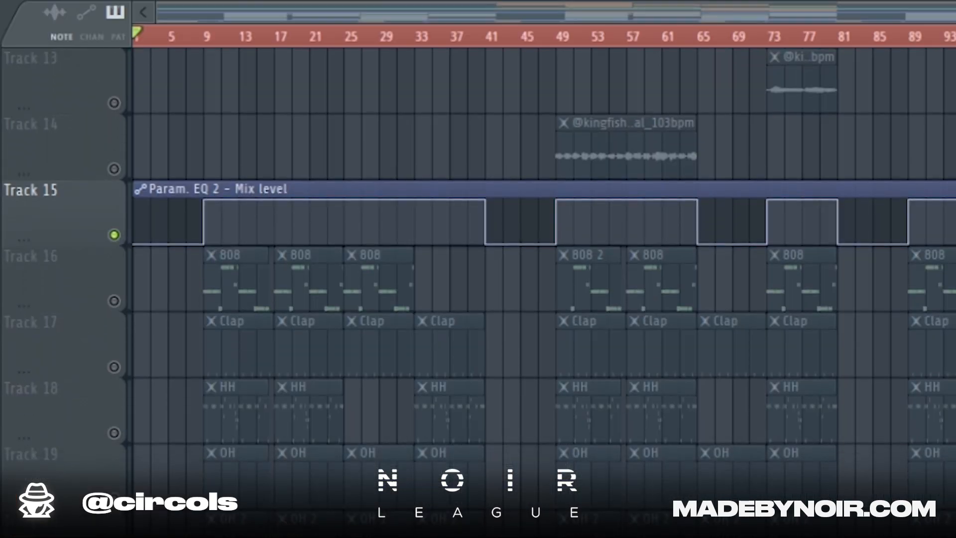
{"action": "key", "text": "space"}
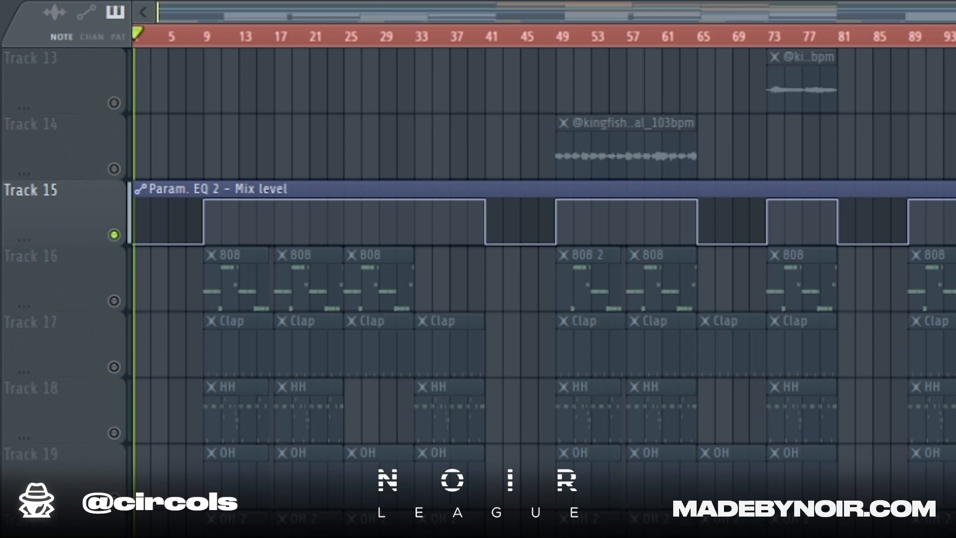
{"action": "scroll", "coordinate": [543, 274], "scroll_direction": "up", "scroll_amount": 20}
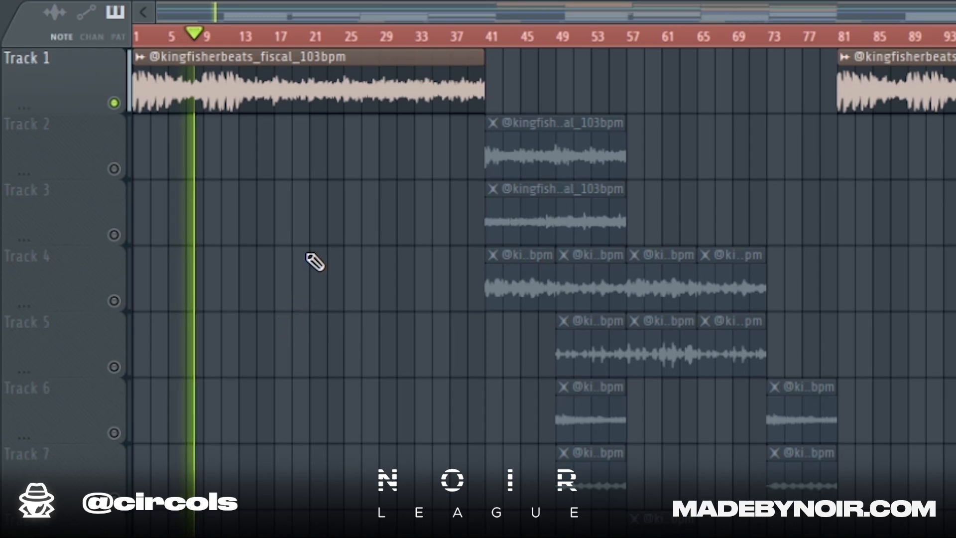
{"action": "key", "text": "space"}
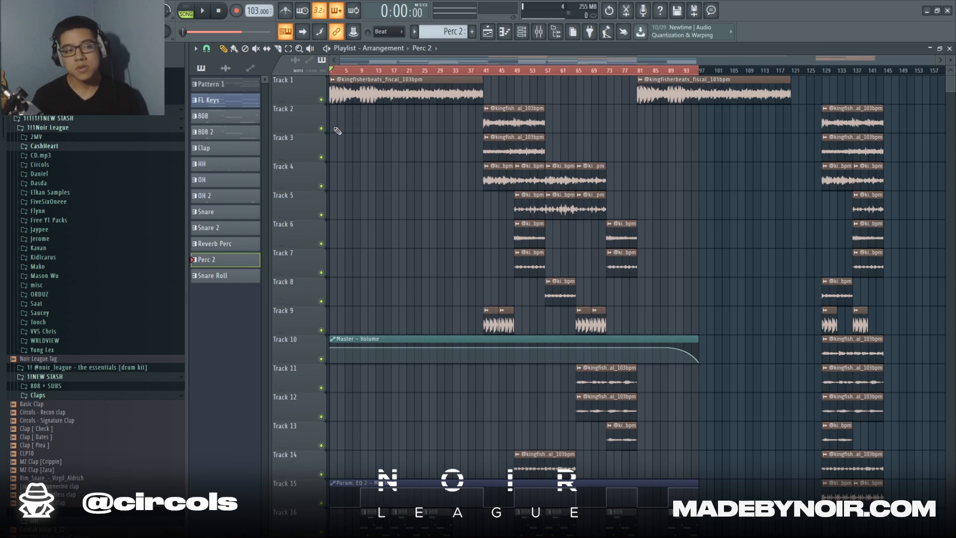
Play the full arrangement from bar 9, where the 808 and drum patterns enter, and stop playback near bar 16
{"action": "scroll", "coordinate": [351, 150], "scroll_direction": "down", "scroll_amount": 5}
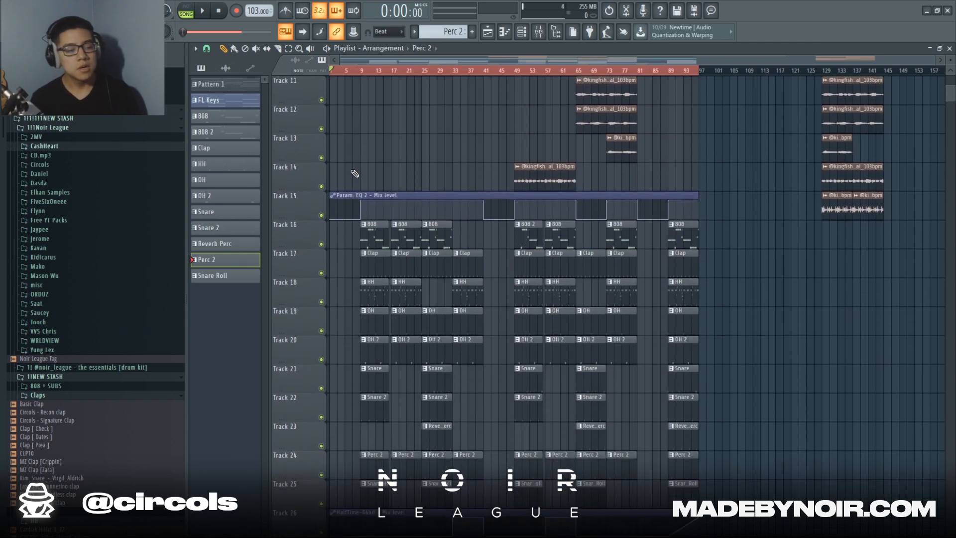
{"action": "scroll", "coordinate": [355, 174], "scroll_direction": "down", "scroll_amount": 6}
{"action": "scroll", "coordinate": [359, 182], "scroll_direction": "up", "scroll_amount": 3}
{"action": "scroll", "coordinate": [365, 183], "scroll_direction": "down", "scroll_amount": 2}
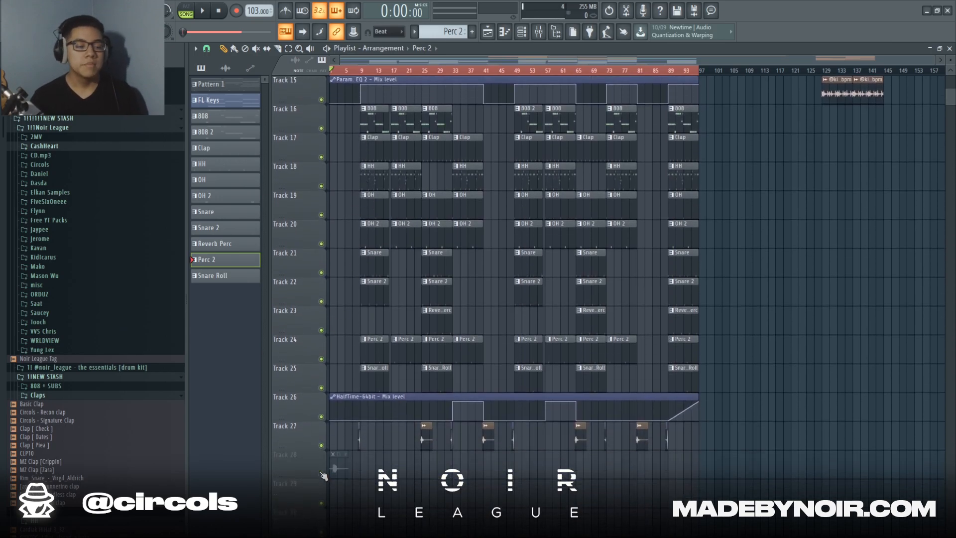
{"action": "scroll", "coordinate": [364, 72], "scroll_direction": "up", "scroll_amount": 8}
{"action": "left_click_drag", "start_coordinate": [363, 60], "coordinate": [338, 59]}
{"action": "left_click", "coordinate": [468, 71]}
{"action": "key", "text": "space"}
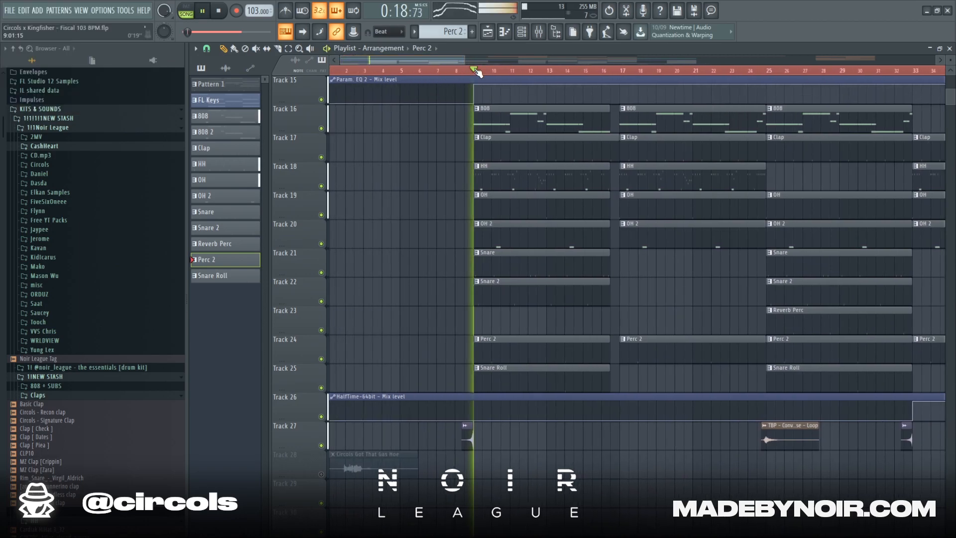
{"action": "scroll", "coordinate": [470, 179], "scroll_direction": "up", "scroll_amount": 5}
{"action": "scroll", "coordinate": [470, 182], "scroll_direction": "up", "scroll_amount": 3}
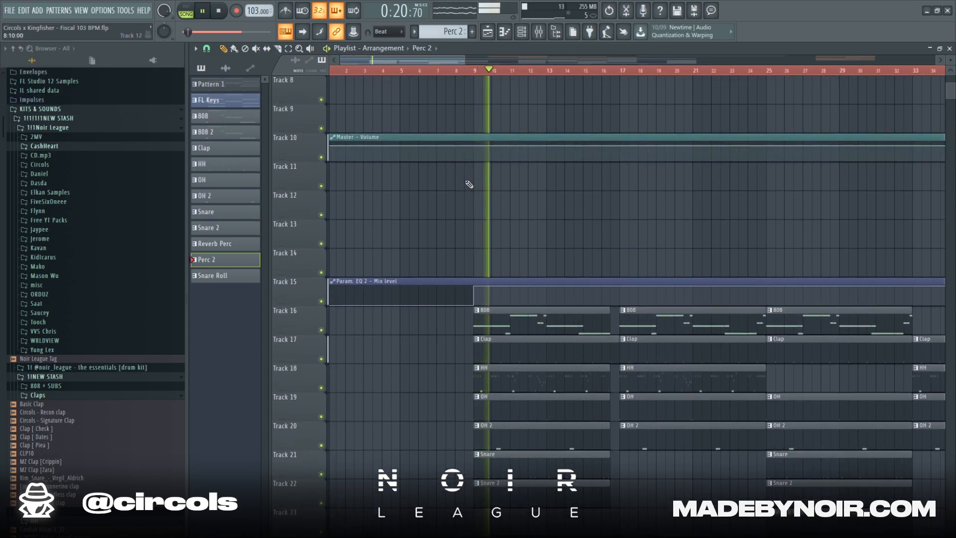
{"action": "scroll", "coordinate": [470, 208], "scroll_direction": "down", "scroll_amount": 4}
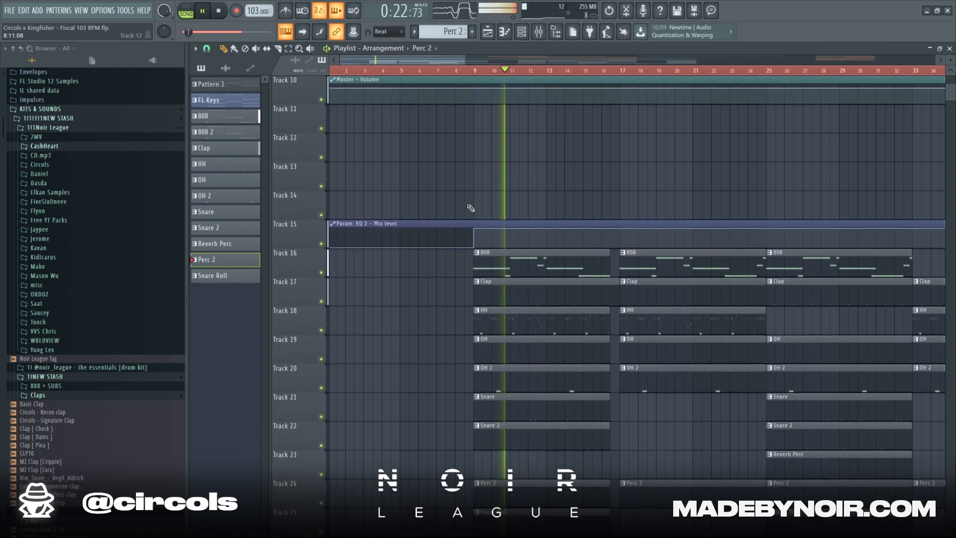
{"action": "scroll", "coordinate": [471, 209], "scroll_direction": "down", "scroll_amount": 1}
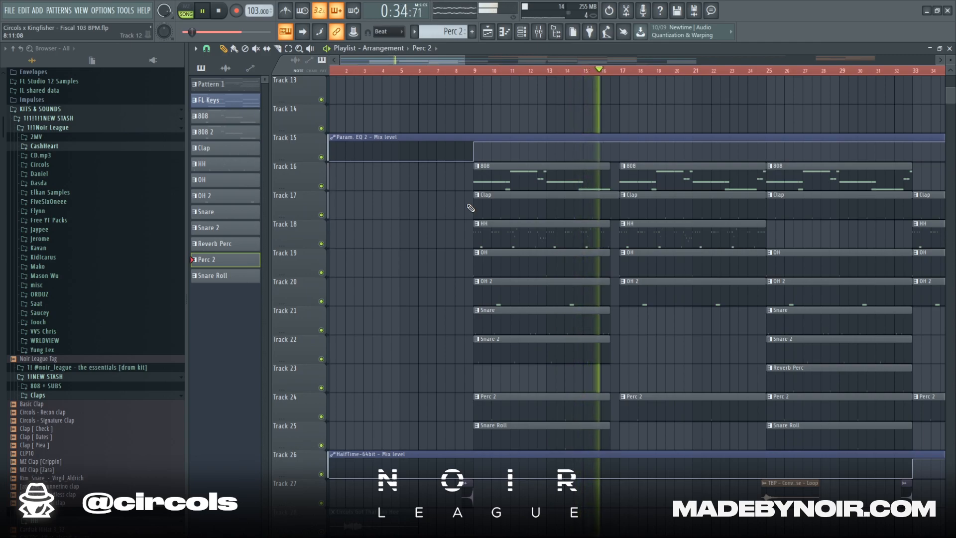
{"action": "key", "text": "space"}
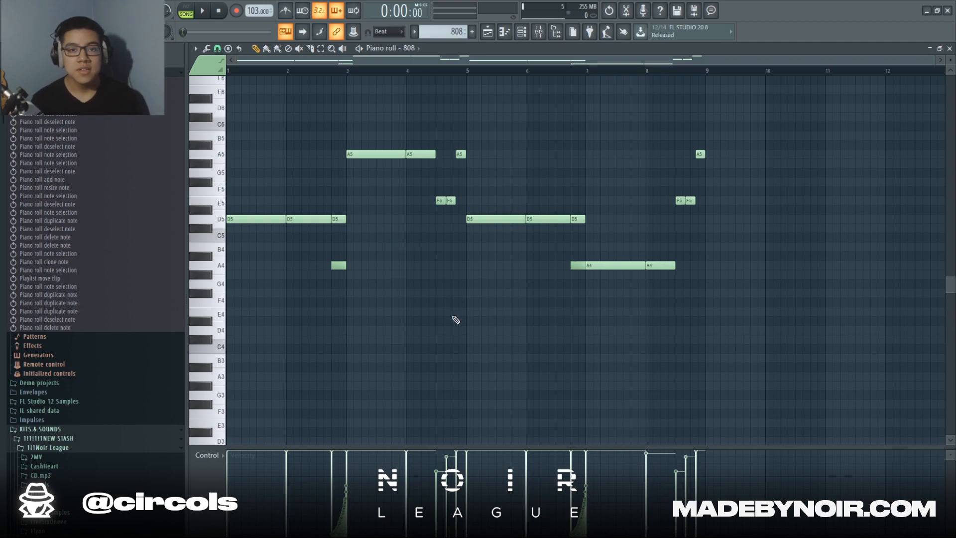
Examine the 808 pattern's notes in the piano roll and audition them
{"action": "scroll", "coordinate": [446, 322], "scroll_direction": "up", "scroll_amount": 3}
{"action": "scroll", "coordinate": [683, 321], "scroll_direction": "down", "scroll_amount": 3}
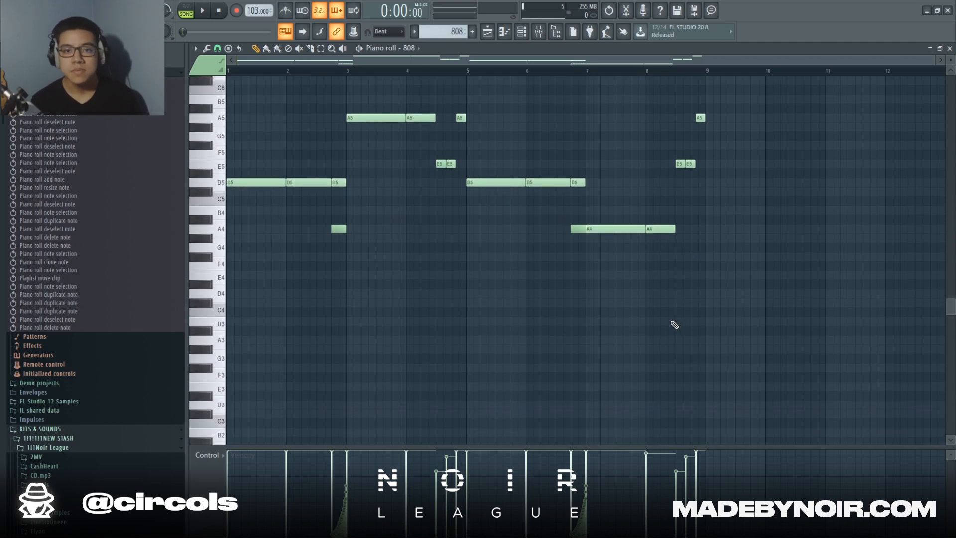
{"action": "scroll", "coordinate": [426, 256], "scroll_direction": "up", "scroll_amount": 3}
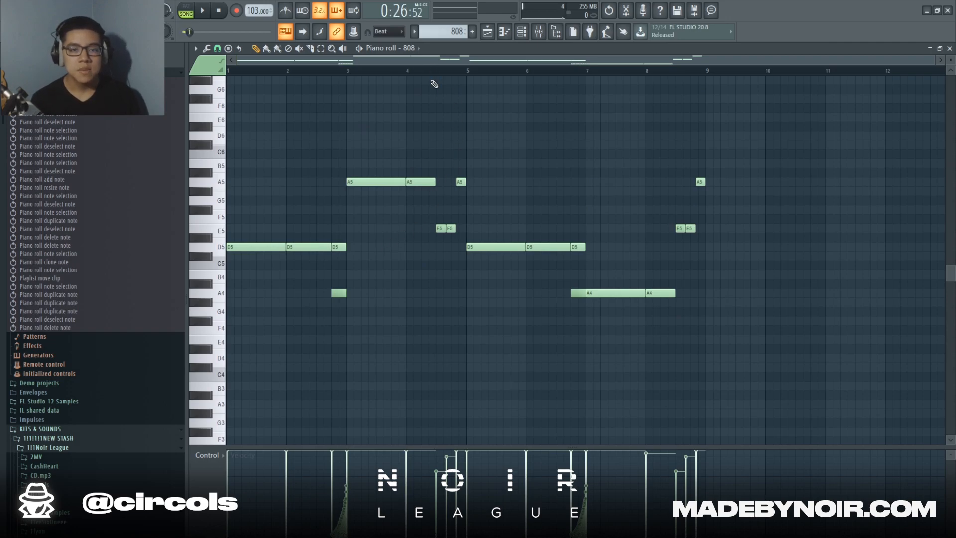
{"action": "scroll", "coordinate": [458, 215], "scroll_direction": "down", "scroll_amount": 3}
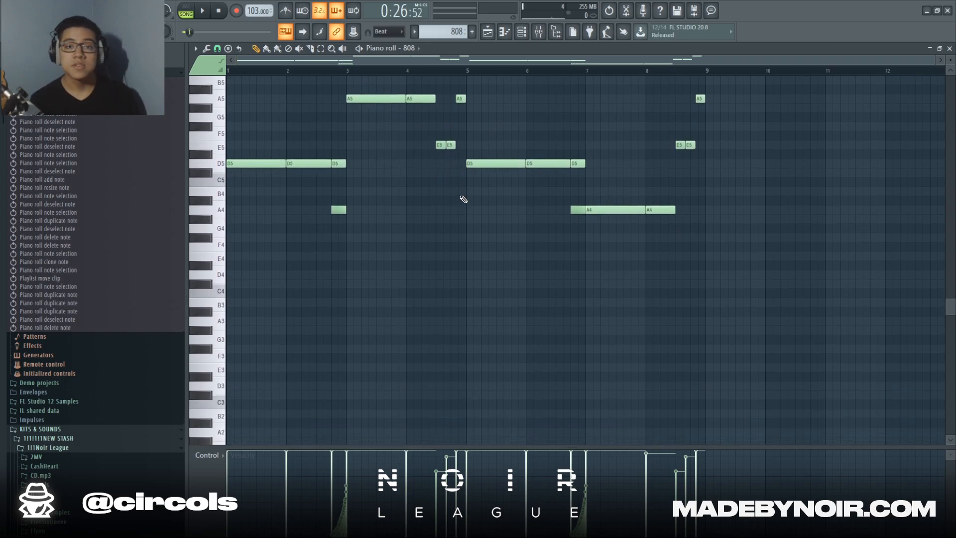
{"action": "scroll", "coordinate": [444, 81], "scroll_direction": "up", "scroll_amount": 5}
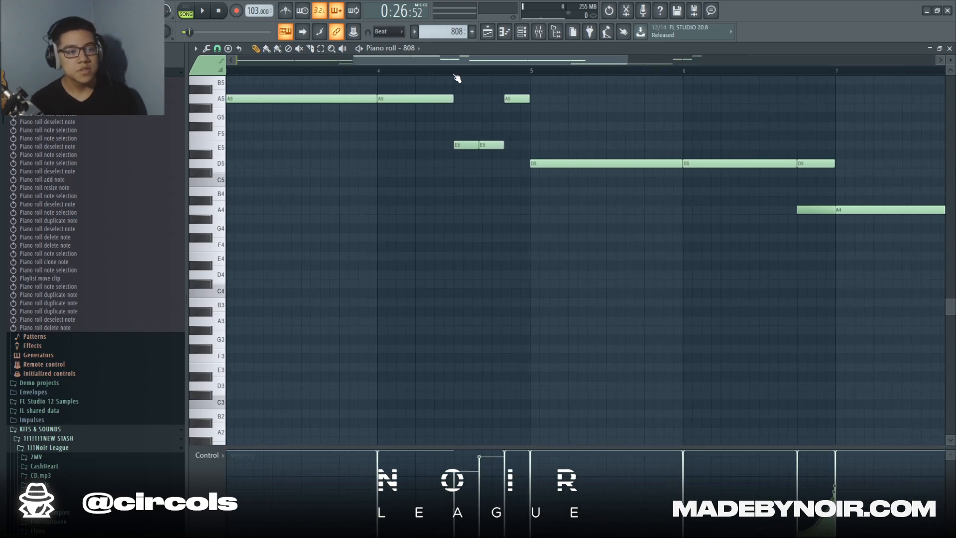
{"action": "scroll", "coordinate": [451, 149], "scroll_direction": "up", "scroll_amount": 2}
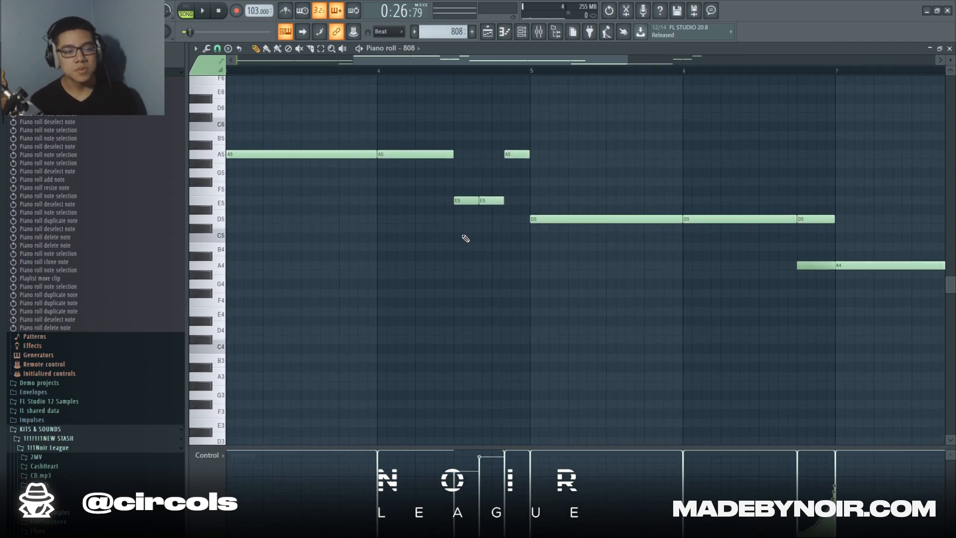
{"action": "key", "text": "space"}
{"action": "scroll", "coordinate": [517, 78], "scroll_direction": "down", "scroll_amount": 1}
{"action": "scroll", "coordinate": [517, 78], "scroll_direction": "down", "scroll_amount": 5}
{"action": "key", "text": "space"}
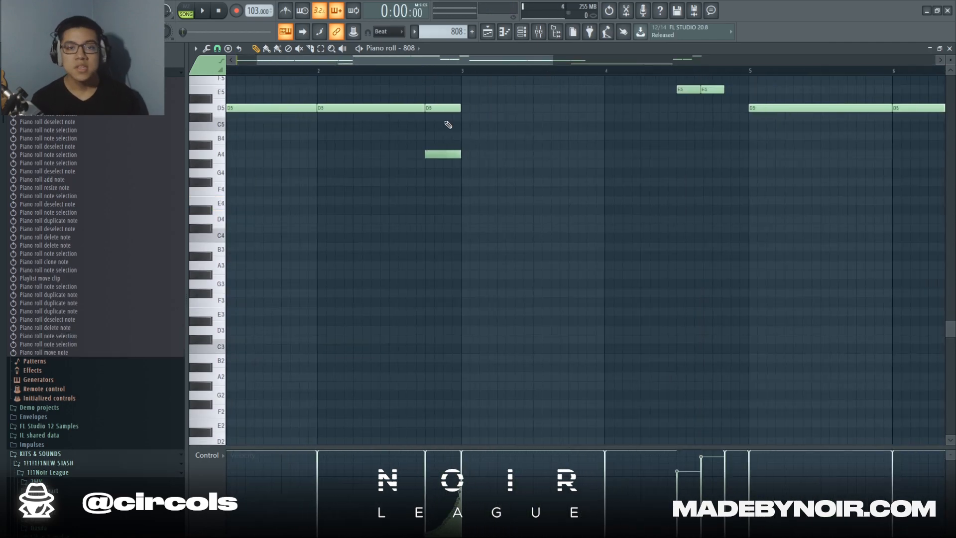
Examine the rapid A4 note roll leading into bar 3 of the 808 pattern
{"action": "scroll", "coordinate": [432, 103], "scroll_direction": "up", "scroll_amount": 4}
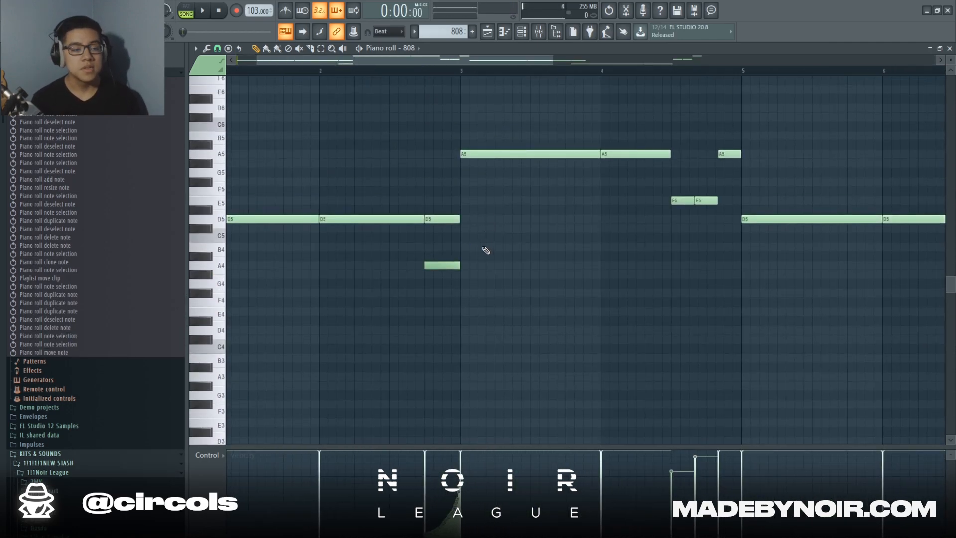
{"action": "scroll", "coordinate": [438, 99], "scroll_direction": "down", "scroll_amount": 4}
{"action": "scroll", "coordinate": [444, 75], "scroll_direction": "up", "scroll_amount": 5}
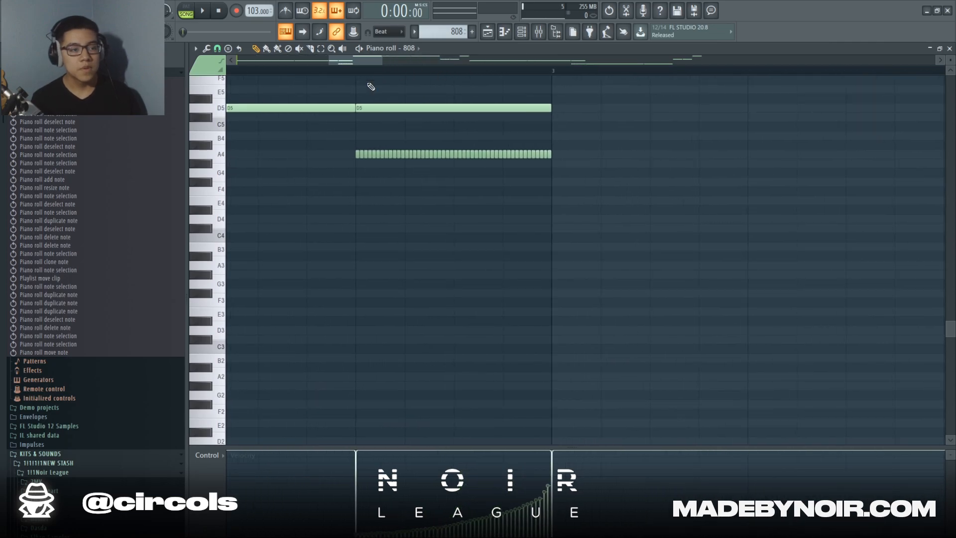
{"action": "left_click_drag", "start_coordinate": [566, 148], "coordinate": [399, 198]}
{"action": "left_click", "coordinate": [380, 194]}
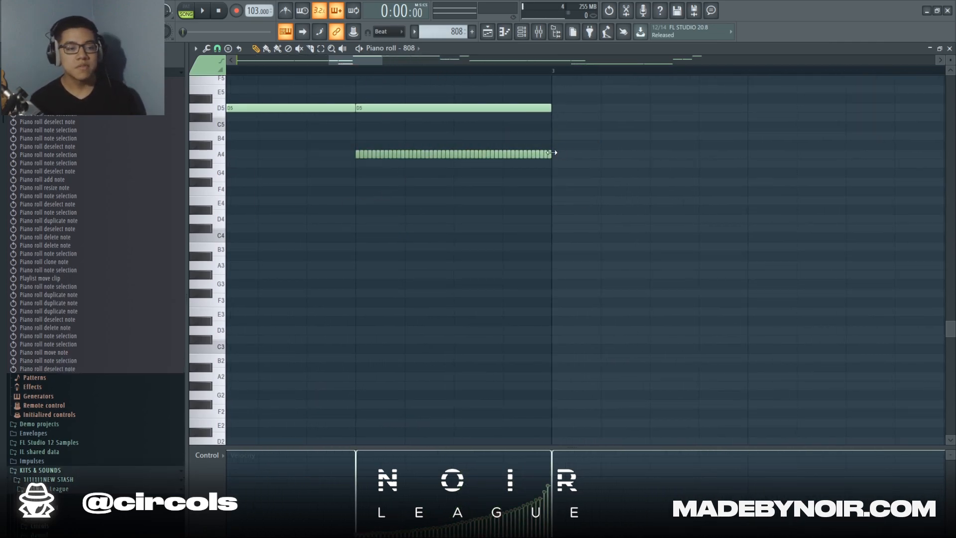
Set the piano roll snap to (none) and enlarge the velocity lane
{"action": "left_click", "coordinate": [218, 48]}
{"action": "left_click", "coordinate": [230, 97]}
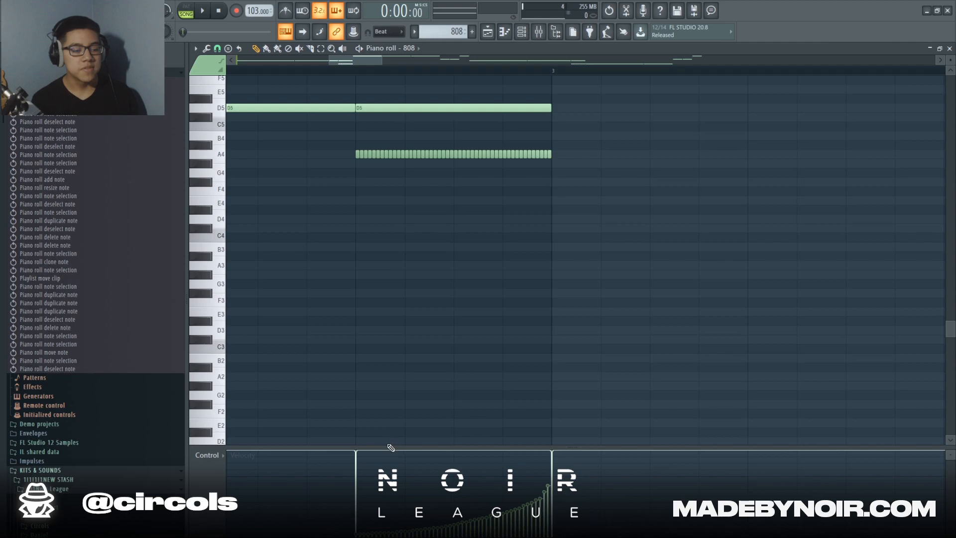
{"action": "left_click_drag", "start_coordinate": [385, 449], "coordinate": [385, 382]}
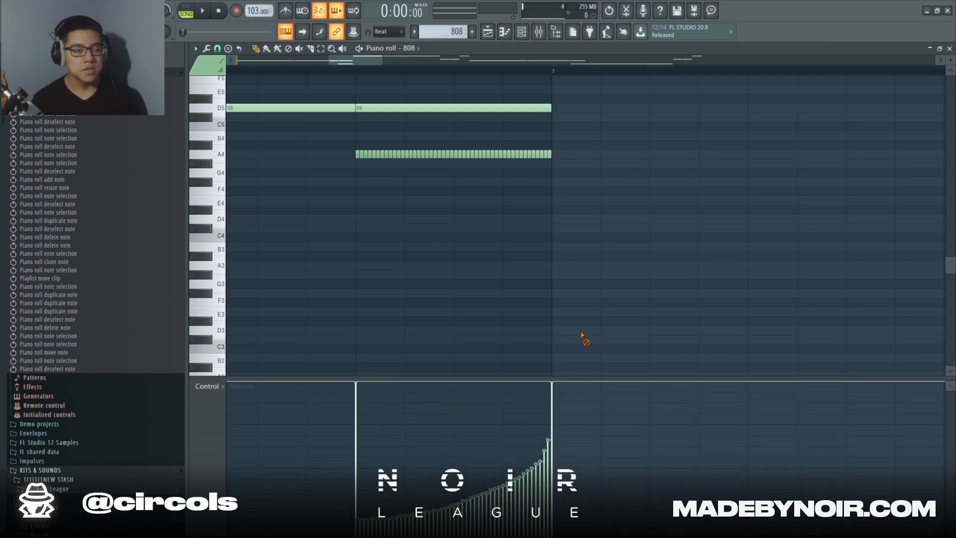
{"action": "left_click", "coordinate": [217, 48]}
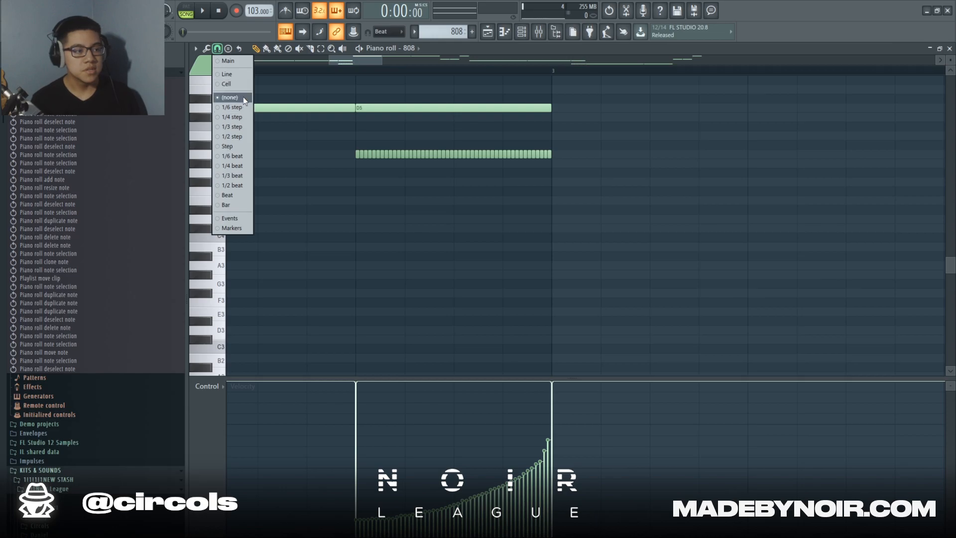
Add a very short F#4 note below the start of the A4 roll and duplicate it end to end up to bar 3
{"action": "left_click", "coordinate": [356, 182]}
{"action": "left_click_drag", "start_coordinate": [551, 182], "coordinate": [371, 187]}
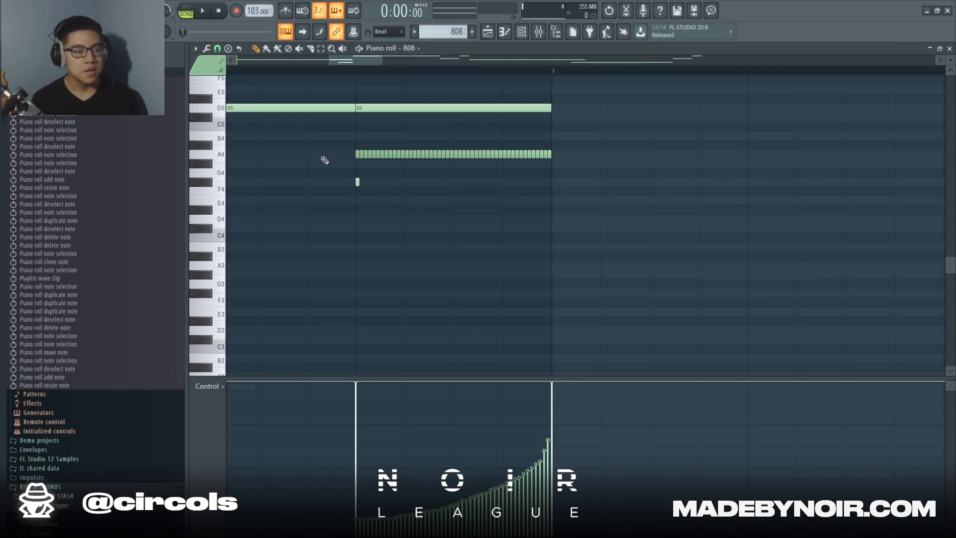
{"action": "scroll", "coordinate": [353, 77], "scroll_direction": "up", "scroll_amount": 3}
{"action": "left_click_drag", "start_coordinate": [390, 178], "coordinate": [326, 192]}
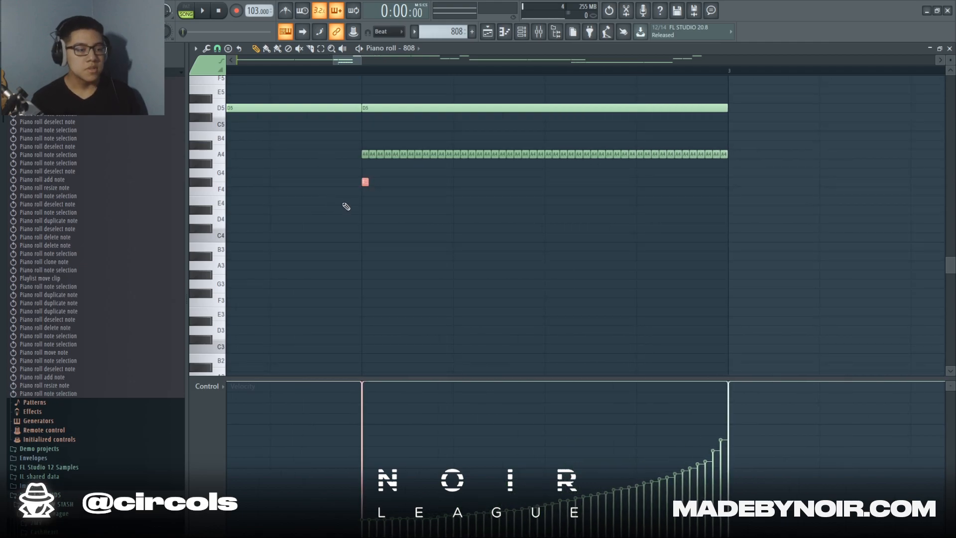
{"action": "key", "text": "ctrl+b"}
{"action": "key", "text": "ctrl+b"}
{"action": "key", "text": "ctrl+b"}
{"action": "key", "text": "ctrl+b"}
{"action": "key", "text": "ctrl+b"}
{"action": "key", "text": "ctrl+b"}
{"action": "key", "text": "ctrl+b"}
{"action": "key", "text": "ctrl+b"}
{"action": "key", "text": "ctrl+b"}
{"action": "key", "text": "ctrl+b"}
{"action": "key", "text": "ctrl+b"}
{"action": "key", "text": "ctrl+b"}
{"action": "key", "text": "ctrl+b"}
{"action": "key", "text": "ctrl+b"}
{"action": "key", "text": "ctrl+b"}
{"action": "key", "text": "ctrl+b"}
{"action": "key", "text": "ctrl+b"}
{"action": "key", "text": "ctrl+b"}
{"action": "key", "text": "ctrl+b"}
{"action": "key", "text": "ctrl+b"}
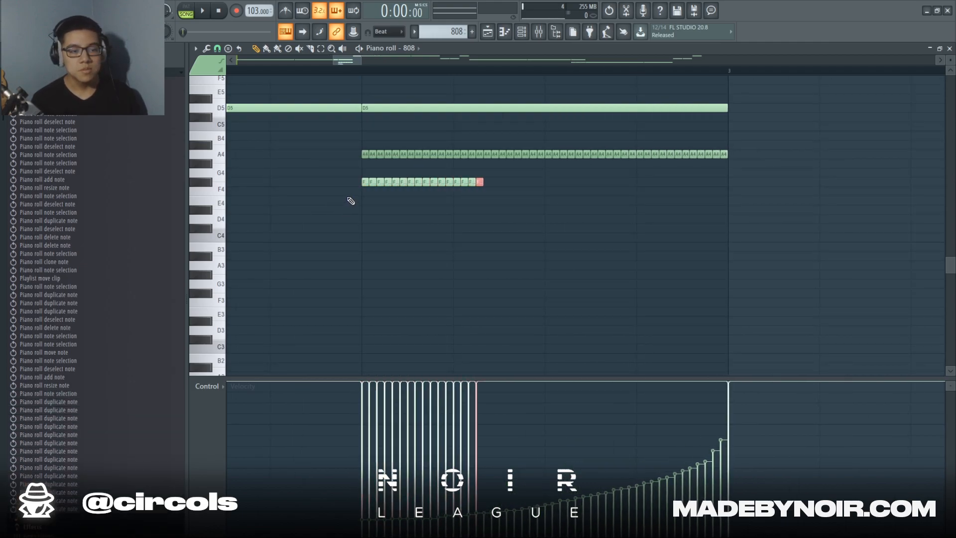
{"action": "key", "text": "ctrl+b"}
{"action": "key", "text": "ctrl+b"}
{"action": "key", "text": "ctrl+b"}
{"action": "key", "text": "ctrl+b"}
{"action": "key", "text": "ctrl+b"}
{"action": "key", "text": "ctrl+b"}
{"action": "key", "text": "ctrl+b"}
{"action": "key", "text": "ctrl+b"}
{"action": "key", "text": "ctrl+b"}
{"action": "key", "text": "ctrl+b"}
{"action": "key", "text": "ctrl+b"}
{"action": "key", "text": "ctrl+b"}
{"action": "key", "text": "ctrl+b"}
{"action": "key", "text": "ctrl+b"}
{"action": "key", "text": "ctrl+b"}
{"action": "key", "text": "ctrl+b"}
{"action": "key", "text": "ctrl+b"}
{"action": "key", "text": "ctrl+b"}
{"action": "key", "text": "ctrl+b"}
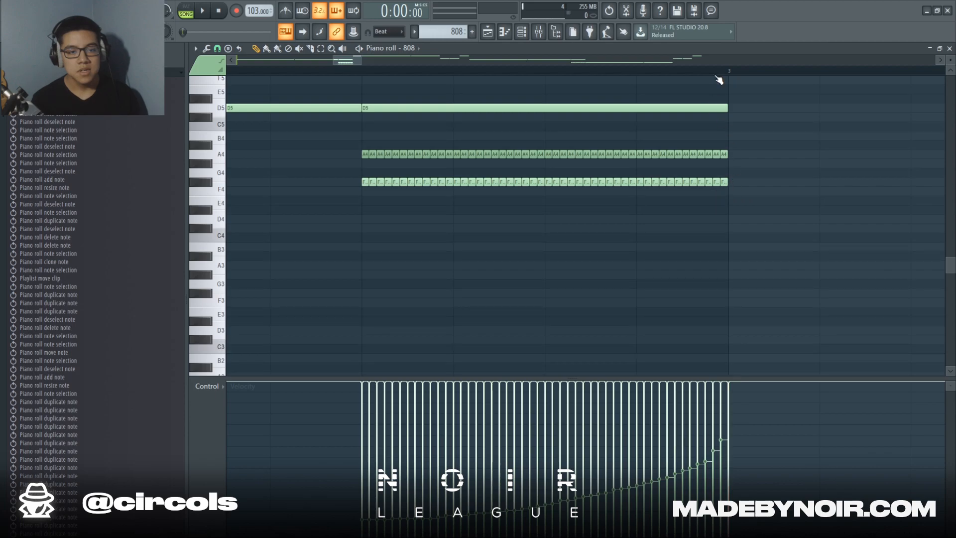
Delete the original A4 roll above the new row of F#4 notes
{"action": "scroll", "coordinate": [717, 82], "scroll_direction": "down", "scroll_amount": 5}
{"action": "scroll", "coordinate": [732, 158], "scroll_direction": "up", "scroll_amount": 4}
{"action": "scroll", "coordinate": [742, 162], "scroll_direction": "down", "scroll_amount": 3}
{"action": "scroll", "coordinate": [754, 80], "scroll_direction": "up", "scroll_amount": 4}
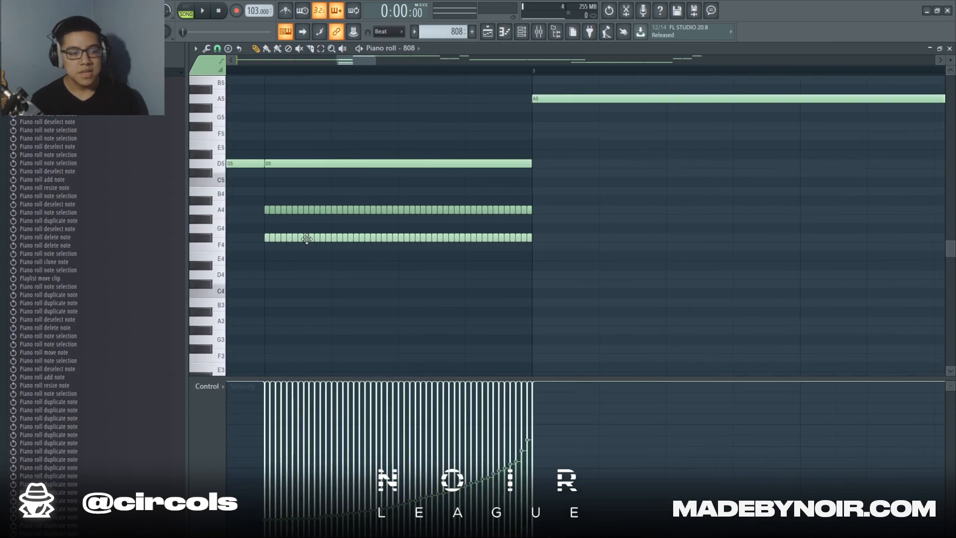
{"action": "mouse_move", "coordinate": [242, 238]}
{"action": "left_mouse_down"}
{"action": "mouse_move", "coordinate": [453, 257]}
{"action": "mouse_move", "coordinate": [582, 257]}
{"action": "left_mouse_up"}
{"action": "mouse_move", "coordinate": [539, 221]}
{"action": "left_mouse_down"}
{"action": "mouse_move", "coordinate": [279, 214]}
{"action": "mouse_move", "coordinate": [461, 213]}
{"action": "left_mouse_up"}
Select the row of F#4 notes and draw a curved velocity rise across them
{"action": "mouse_move", "coordinate": [244, 213]}
{"action": "left_mouse_down"}
{"action": "mouse_move", "coordinate": [321, 244]}
{"action": "mouse_move", "coordinate": [564, 280]}
{"action": "left_mouse_up"}
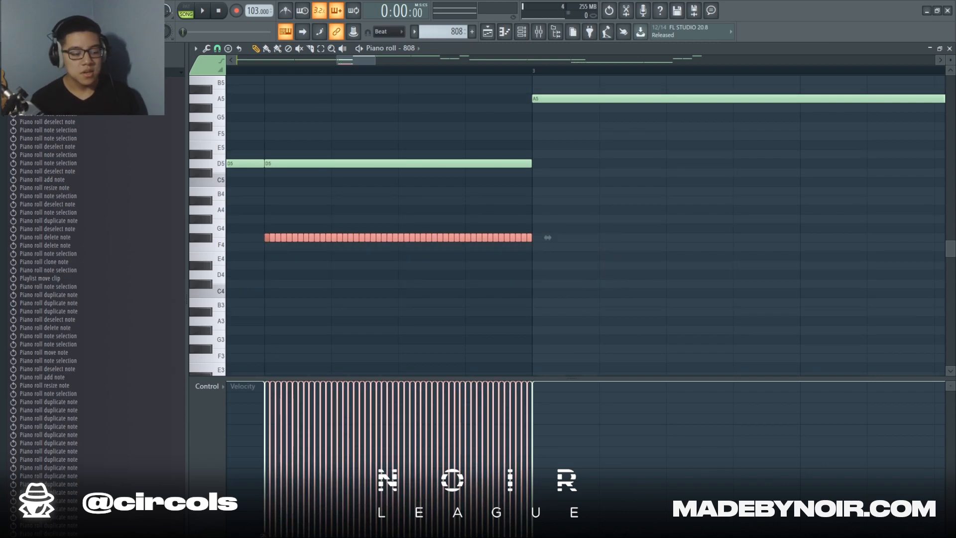
{"action": "mouse_move", "coordinate": [268, 535]}
{"action": "left_mouse_down"}
{"action": "mouse_move", "coordinate": [342, 529]}
{"action": "mouse_move", "coordinate": [468, 470]}
{"action": "mouse_move", "coordinate": [516, 424]}
{"action": "left_mouse_up"}
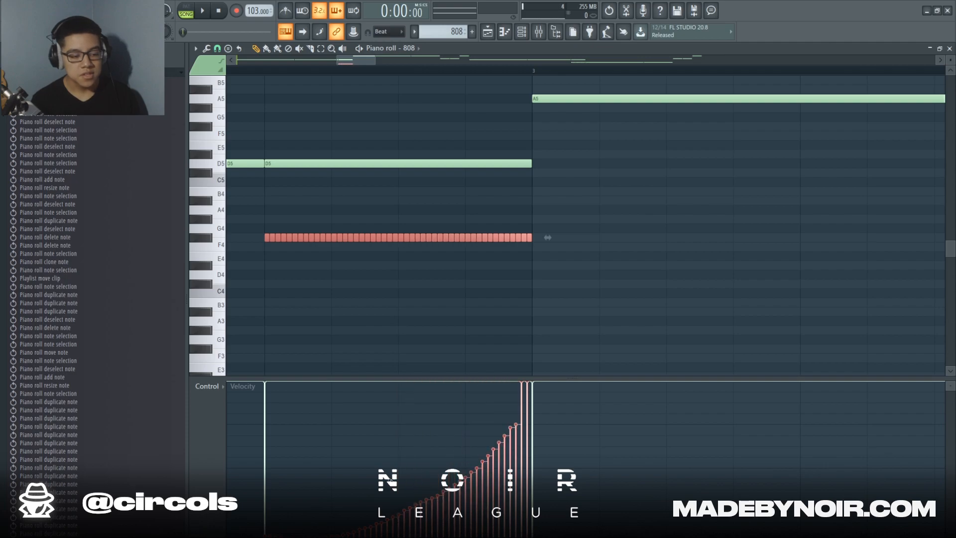
{"action": "mouse_move", "coordinate": [285, 531]}
{"action": "left_mouse_down"}
{"action": "mouse_move", "coordinate": [487, 499]}
{"action": "mouse_move", "coordinate": [530, 451]}
{"action": "left_mouse_up"}
Reselect the row of F#4 notes and redraw their velocities as an even ramp rising toward bar 3
{"action": "key", "text": "ctrl+d"}
{"action": "left_click_drag", "start_coordinate": [582, 226], "coordinate": [261, 252]}
{"action": "left_click_drag", "start_coordinate": [487, 461], "coordinate": [225, 529]}
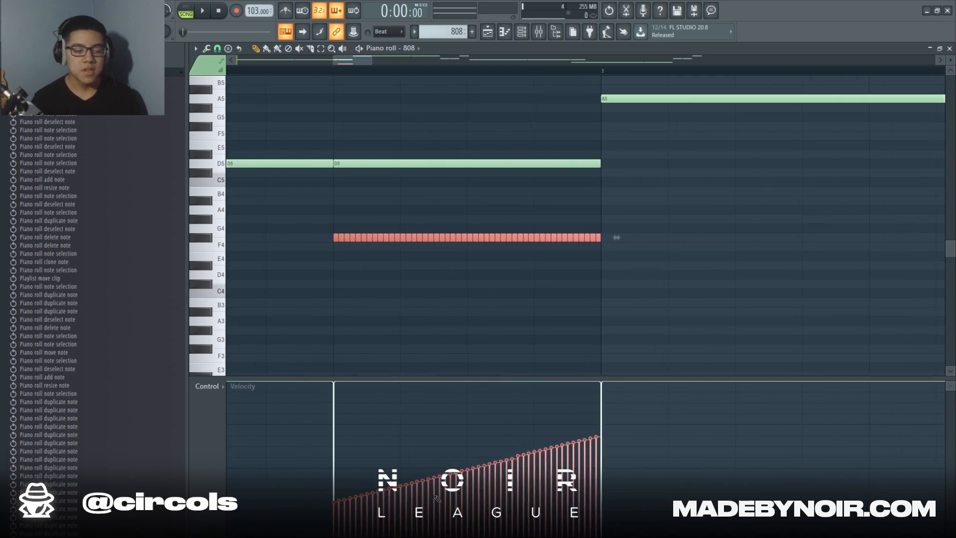
Undo the even velocity ramp on the row of F#4 notes and transpose the row up to A4
{"action": "key", "text": "ctrl+z"}
{"action": "key", "text": "ctrl+z"}
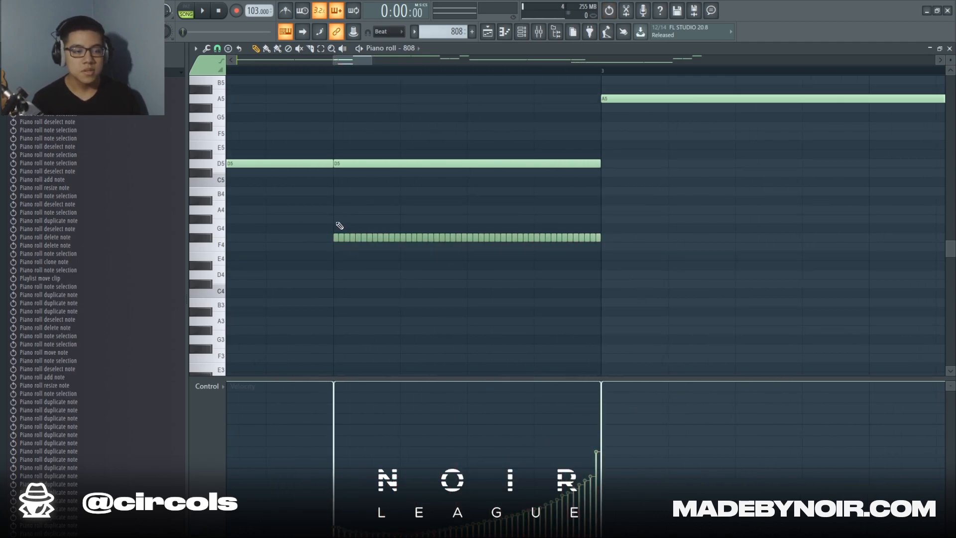
{"action": "scroll", "coordinate": [330, 79], "scroll_direction": "down", "scroll_amount": 3}
{"action": "left_click_drag", "start_coordinate": [276, 209], "coordinate": [533, 267]}
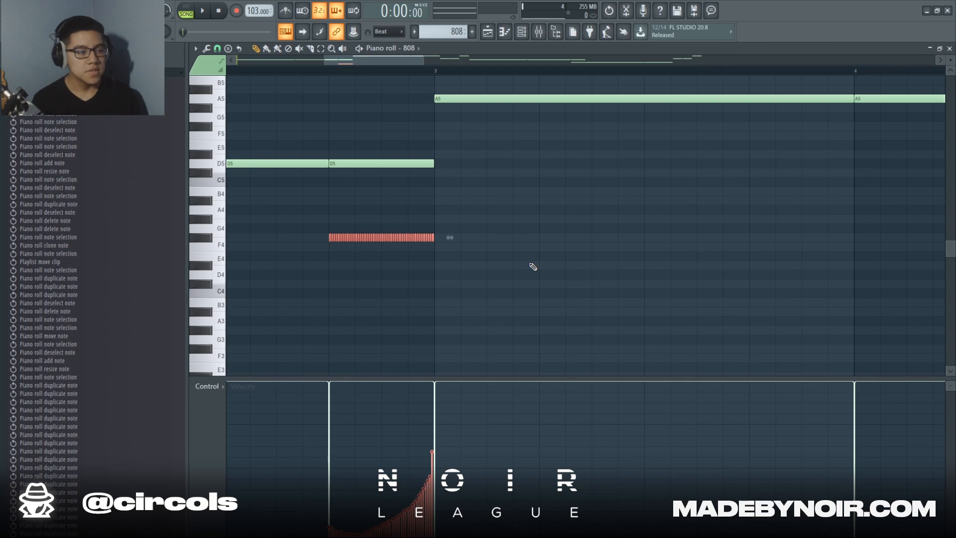
{"action": "key", "text": "shift+Up"}
{"action": "key", "text": "shift+Up"}
{"action": "key", "text": "shift+Up"}
{"action": "key", "text": "ctrl+d"}
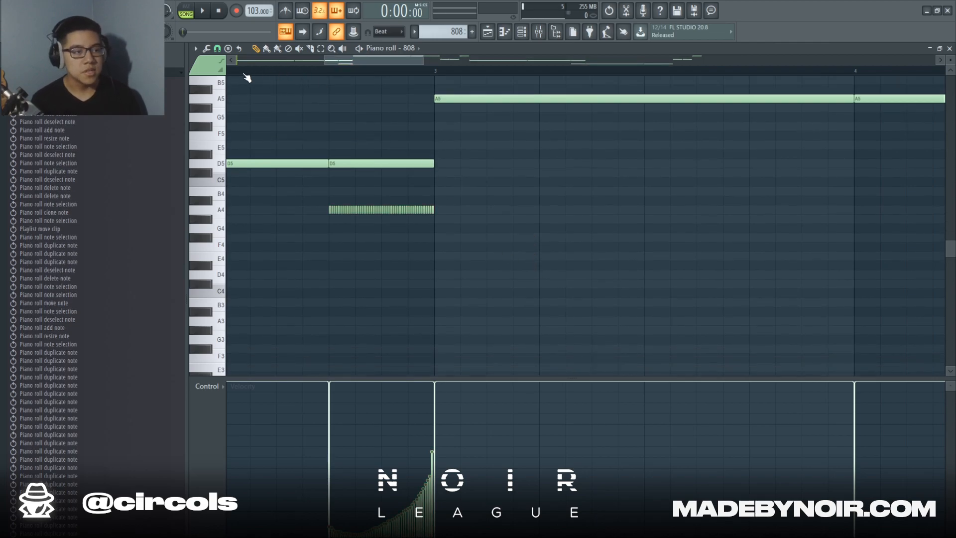
Play back the 808 pattern, then raise the velocities of the whole A4 roll before bar 3
{"action": "key", "text": "space"}
{"action": "scroll", "coordinate": [246, 78], "scroll_direction": "down", "scroll_amount": 4}
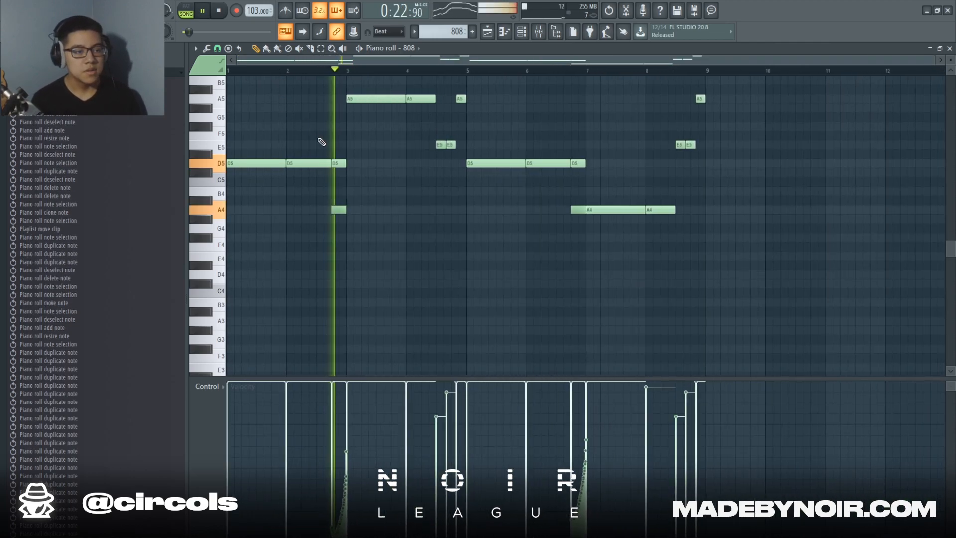
{"action": "left_click_drag", "start_coordinate": [321, 209], "coordinate": [372, 180]}
{"action": "key", "text": "space"}
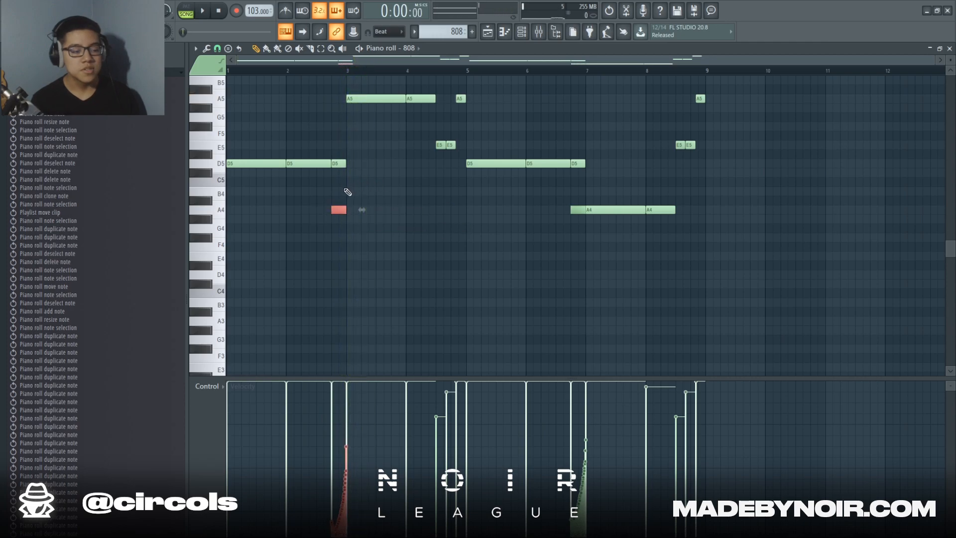
{"action": "scroll", "coordinate": [344, 189], "scroll_direction": "up", "scroll_amount": 5}
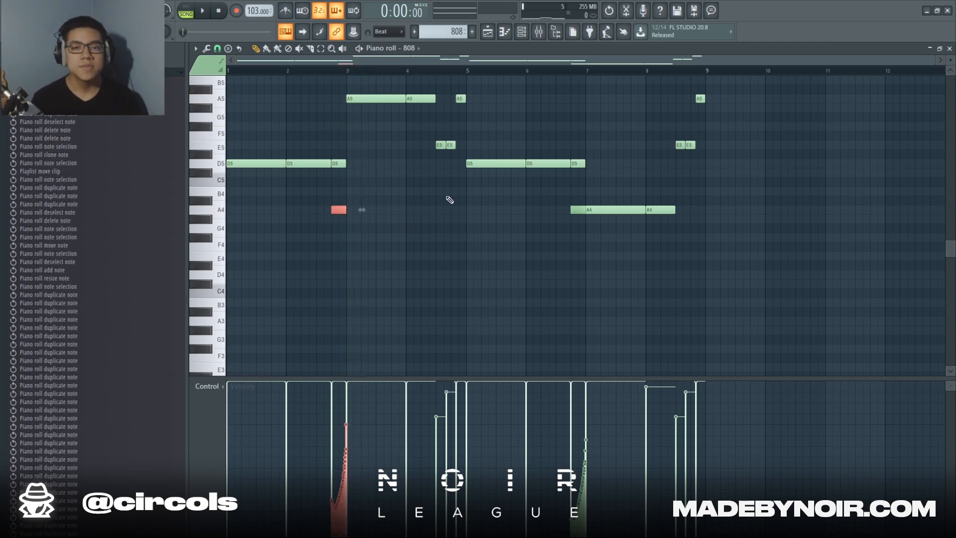
{"action": "scroll", "coordinate": [448, 220], "scroll_direction": "up", "scroll_amount": 1}
{"action": "scroll", "coordinate": [355, 111], "scroll_direction": "down", "scroll_amount": 1}
{"action": "scroll", "coordinate": [339, 84], "scroll_direction": "up", "scroll_amount": 2}
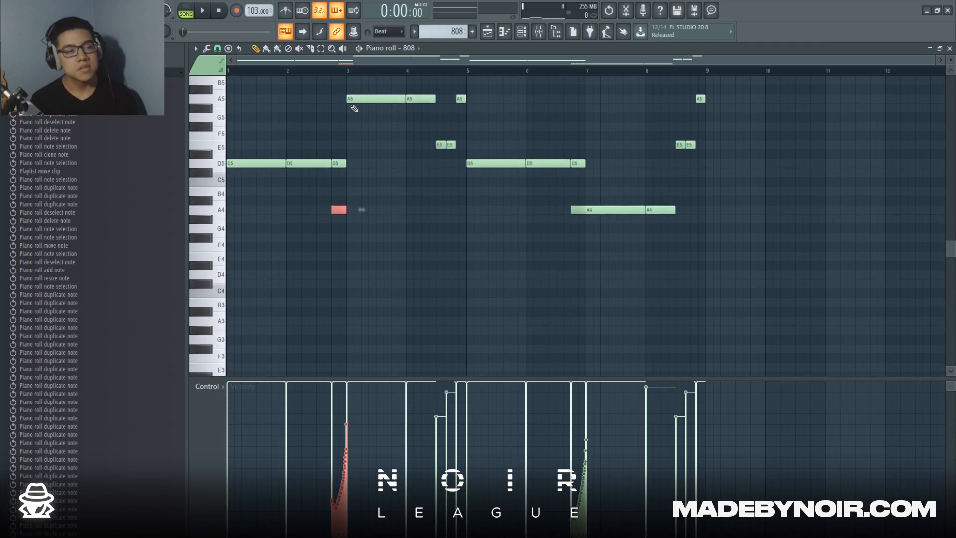
Play the 808 pattern from just before bar 3 to hear the louder roll lead into the A5 note
{"action": "scroll", "coordinate": [337, 74], "scroll_direction": "up", "scroll_amount": 1}
{"action": "left_click", "coordinate": [329, 73]}
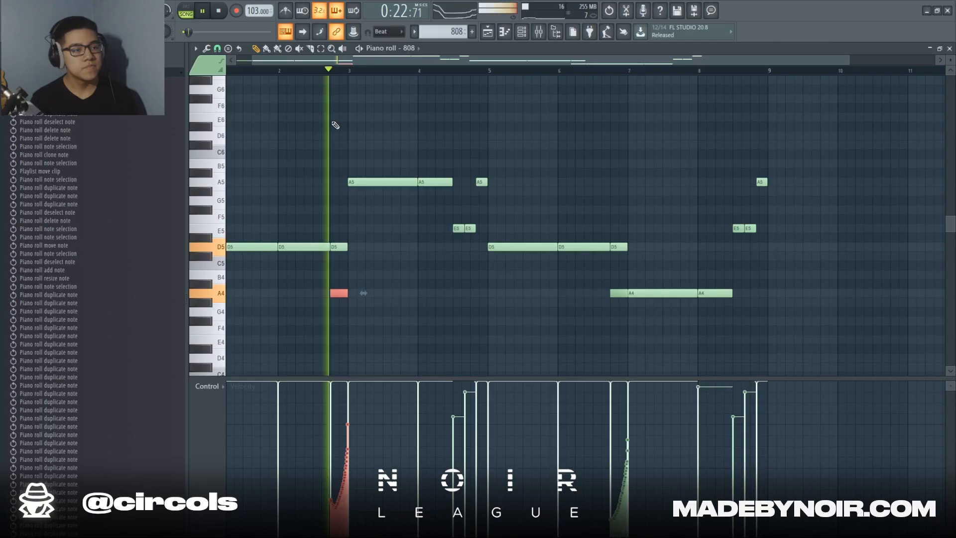
{"action": "scroll", "coordinate": [333, 124], "scroll_direction": "down", "scroll_amount": 3}
{"action": "scroll", "coordinate": [367, 205], "scroll_direction": "up", "scroll_amount": 4}
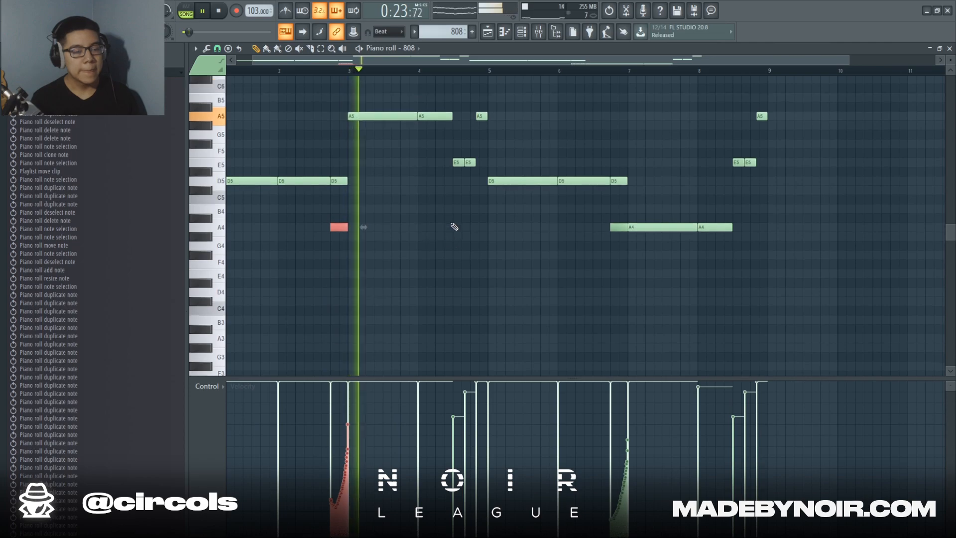
{"action": "scroll", "coordinate": [468, 257], "scroll_direction": "down", "scroll_amount": 2}
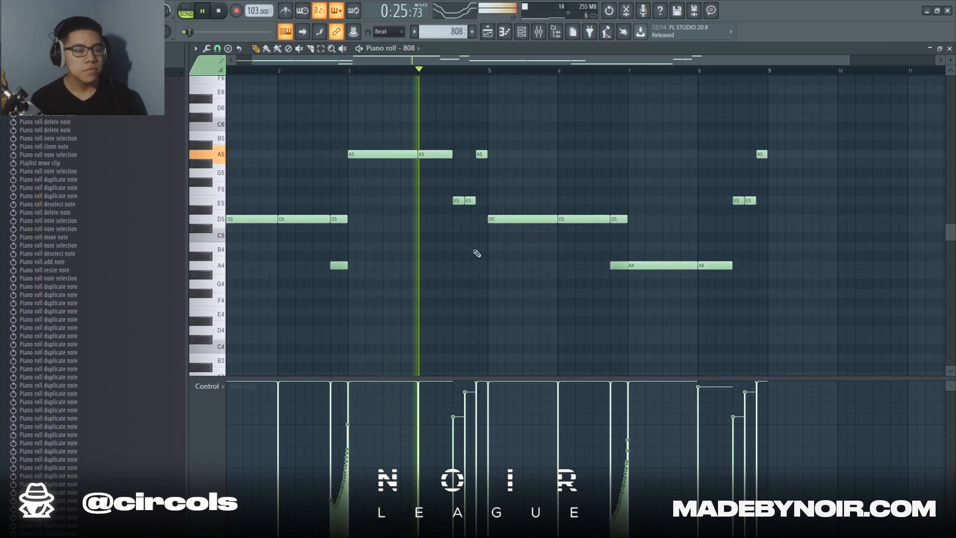
{"action": "scroll", "coordinate": [498, 249], "scroll_direction": "down", "scroll_amount": 3}
{"action": "scroll", "coordinate": [519, 246], "scroll_direction": "up", "scroll_amount": 4}
{"action": "key", "text": "space"}
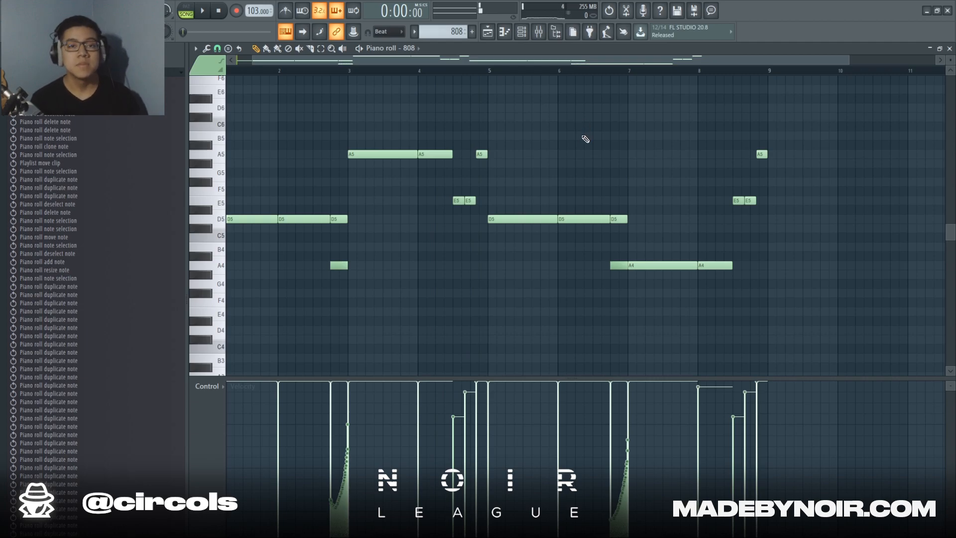
Examine the two E5 notes and the short A5 note leading into bar 5 of the 808 pattern
{"action": "left_click_drag", "start_coordinate": [495, 125], "coordinate": [464, 222]}
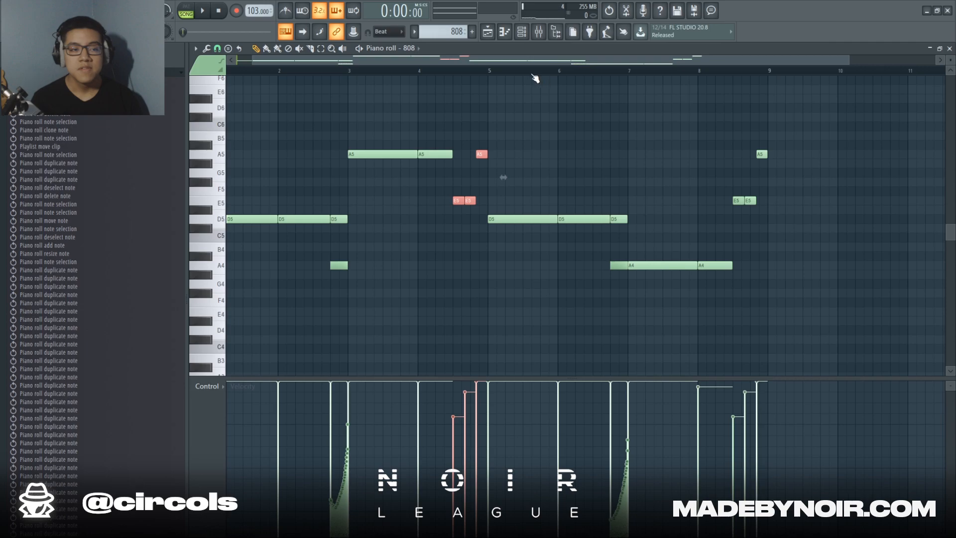
{"action": "scroll", "coordinate": [538, 80], "scroll_direction": "up", "scroll_amount": 5}
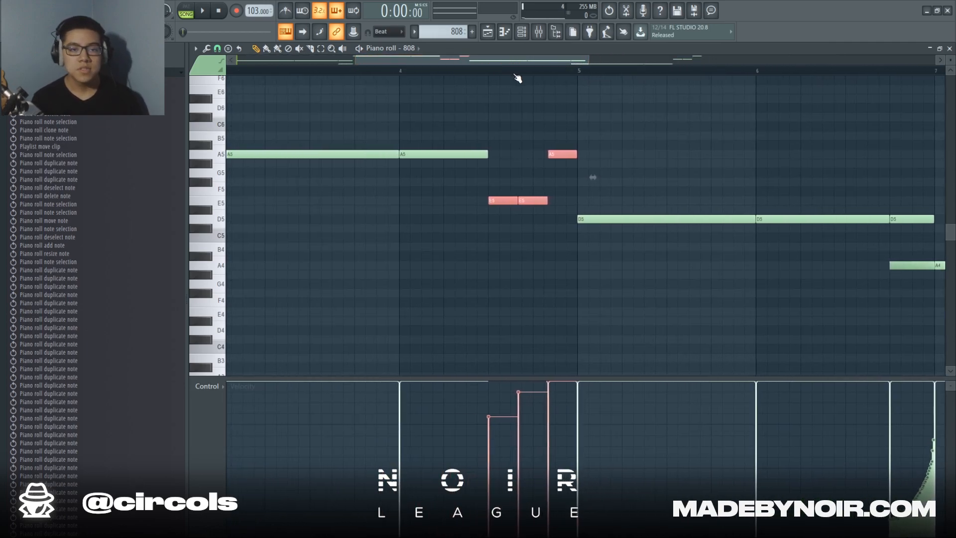
{"action": "scroll", "coordinate": [518, 79], "scroll_direction": "down", "scroll_amount": 6}
{"action": "left_click", "coordinate": [523, 84]}
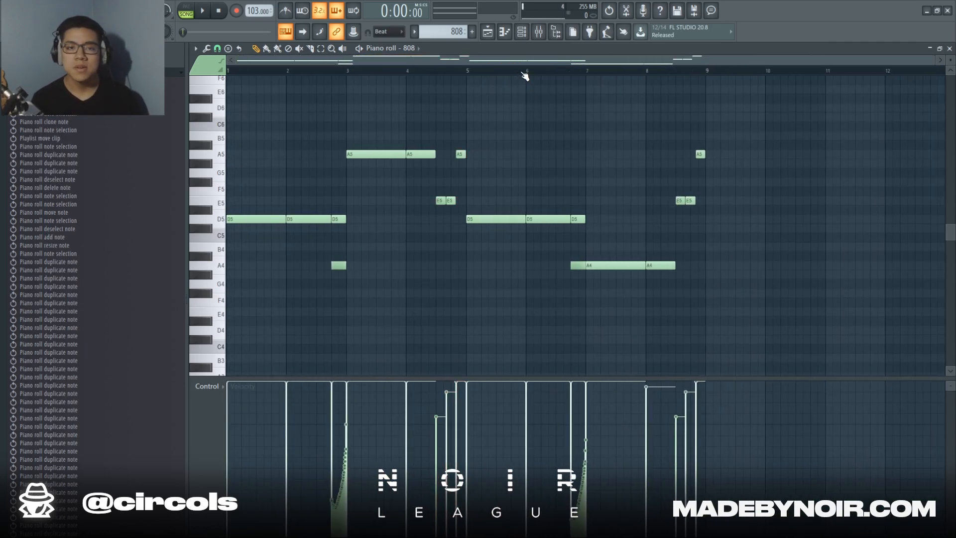
{"action": "scroll", "coordinate": [463, 81], "scroll_direction": "up", "scroll_amount": 6}
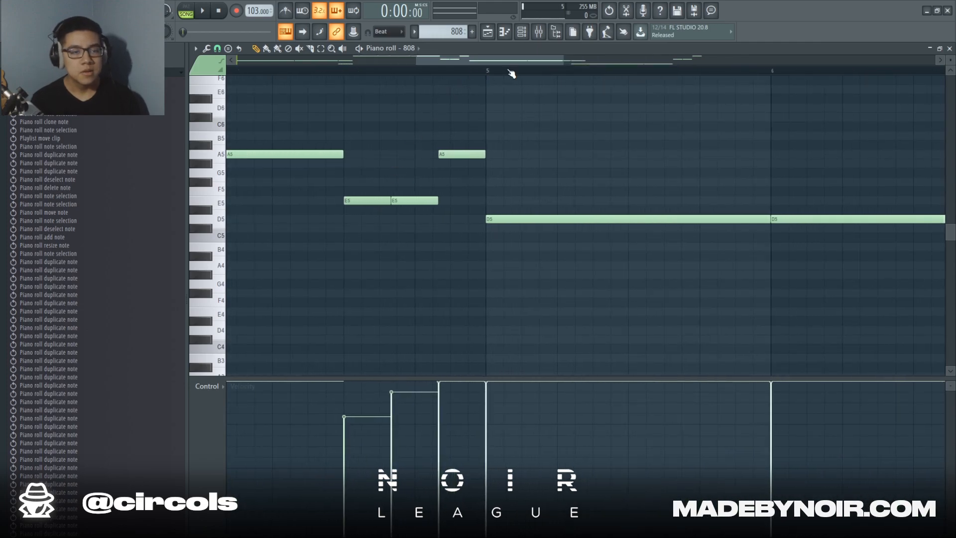
{"action": "scroll", "coordinate": [508, 75], "scroll_direction": "down", "scroll_amount": 3}
Enlarge the velocity lane and play from bar 4 to hear the velocities of the notes leading into bar 5
{"action": "key", "text": "space"}
{"action": "left_click", "coordinate": [443, 381]}
{"action": "left_click_drag", "start_coordinate": [444, 379], "coordinate": [443, 283]}
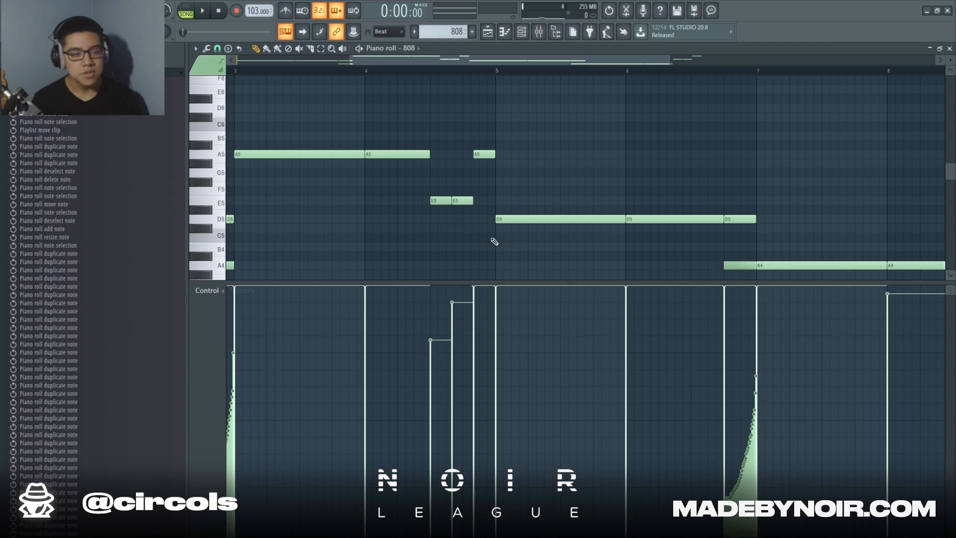
{"action": "key", "text": "space"}
{"action": "left_click", "coordinate": [407, 70]}
{"action": "left_click_drag", "start_coordinate": [426, 446], "coordinate": [435, 341]}
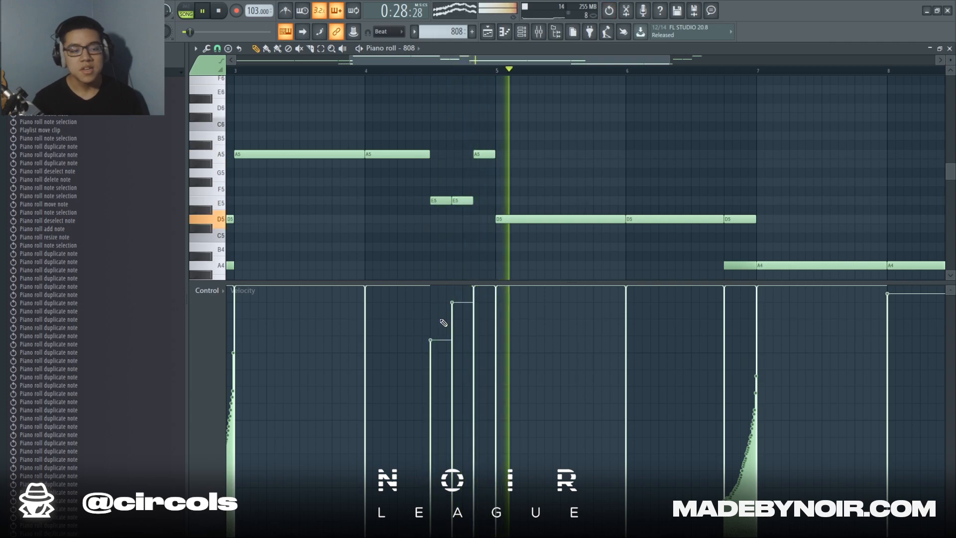
{"action": "key", "text": "space"}
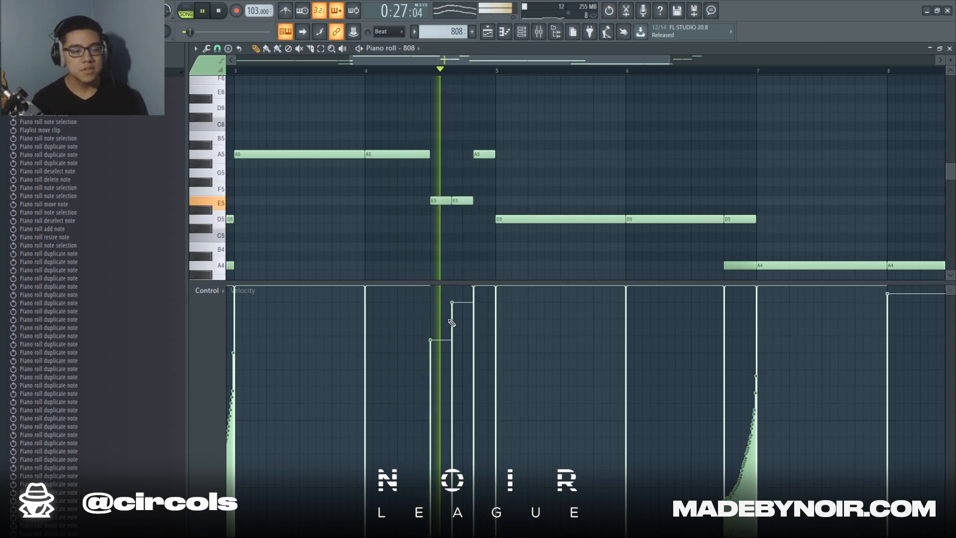
Listen to the second half of the 808 pattern past bar 7, then stop playback
{"action": "scroll", "coordinate": [532, 107], "scroll_direction": "down", "scroll_amount": 3}
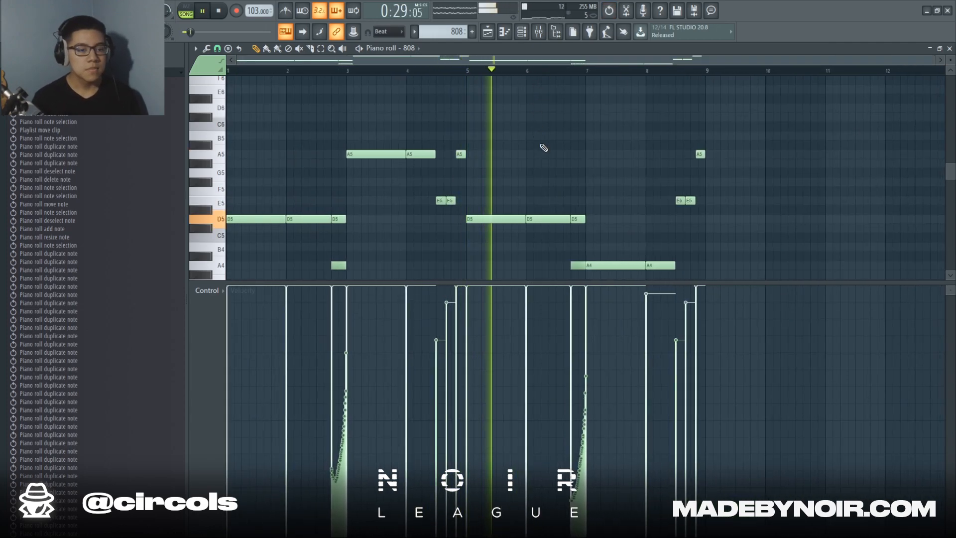
{"action": "scroll", "coordinate": [568, 154], "scroll_direction": "down", "scroll_amount": 5}
{"action": "scroll", "coordinate": [548, 189], "scroll_direction": "up", "scroll_amount": 6}
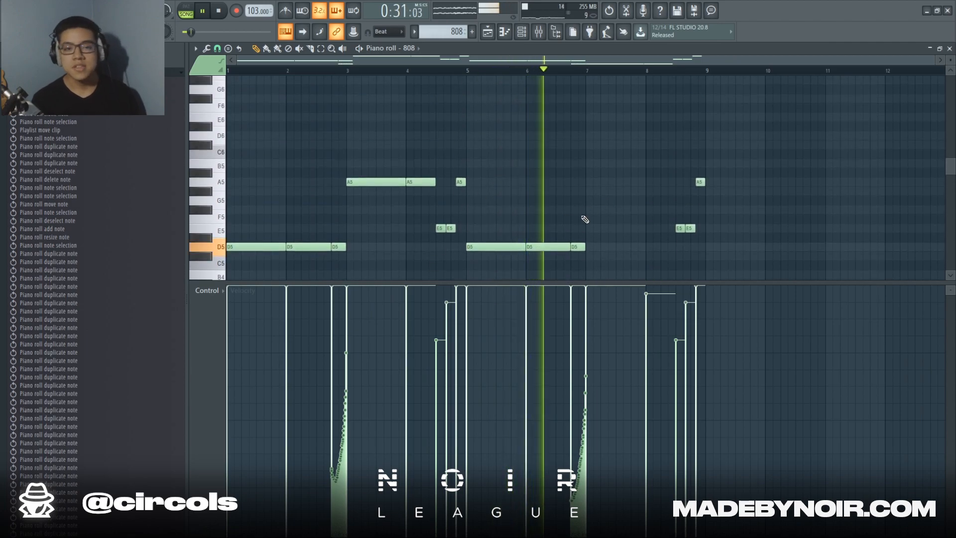
{"action": "scroll", "coordinate": [565, 150], "scroll_direction": "down", "scroll_amount": 2}
{"action": "scroll", "coordinate": [564, 152], "scroll_direction": "up", "scroll_amount": 2}
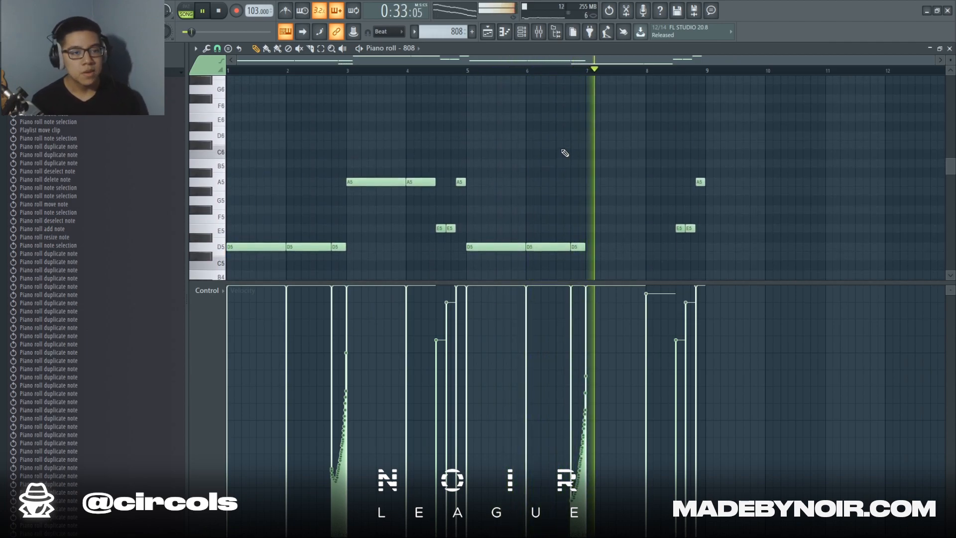
{"action": "scroll", "coordinate": [561, 119], "scroll_direction": "down", "scroll_amount": 6}
{"action": "key", "text": "space"}
Switch to the playlist and open the HH pattern on Track 18 in the piano roll
{"action": "left_click", "coordinate": [522, 32]}
{"action": "left_click", "coordinate": [487, 32]}
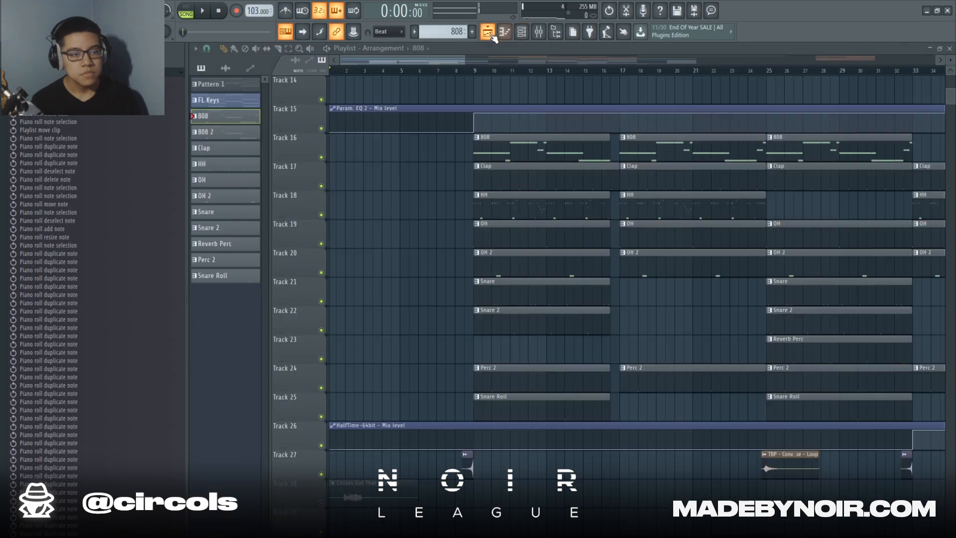
{"action": "scroll", "coordinate": [484, 71], "scroll_direction": "down", "scroll_amount": 3}
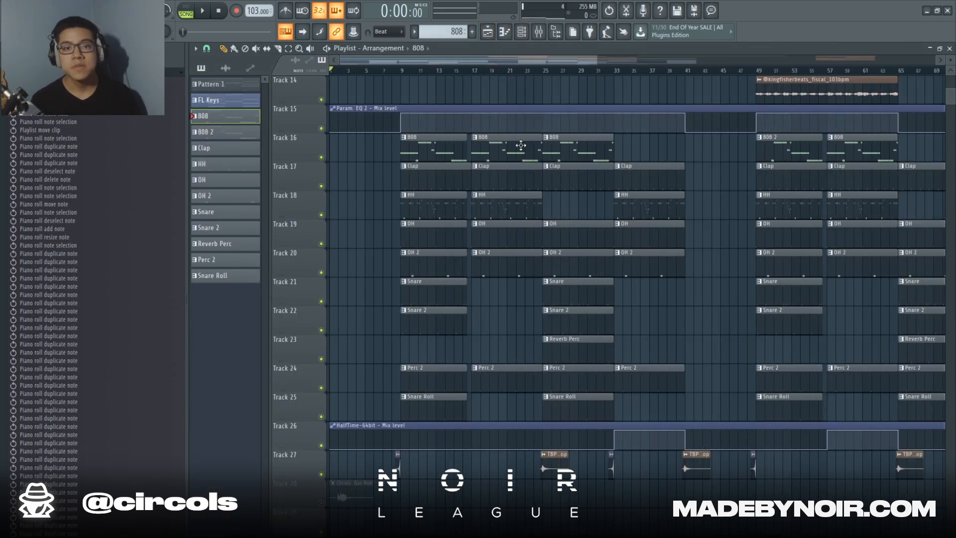
{"action": "scroll", "coordinate": [415, 242], "scroll_direction": "down", "scroll_amount": 2}
{"action": "scroll", "coordinate": [421, 216], "scroll_direction": "up", "scroll_amount": 4}
{"action": "scroll", "coordinate": [440, 164], "scroll_direction": "down", "scroll_amount": 3}
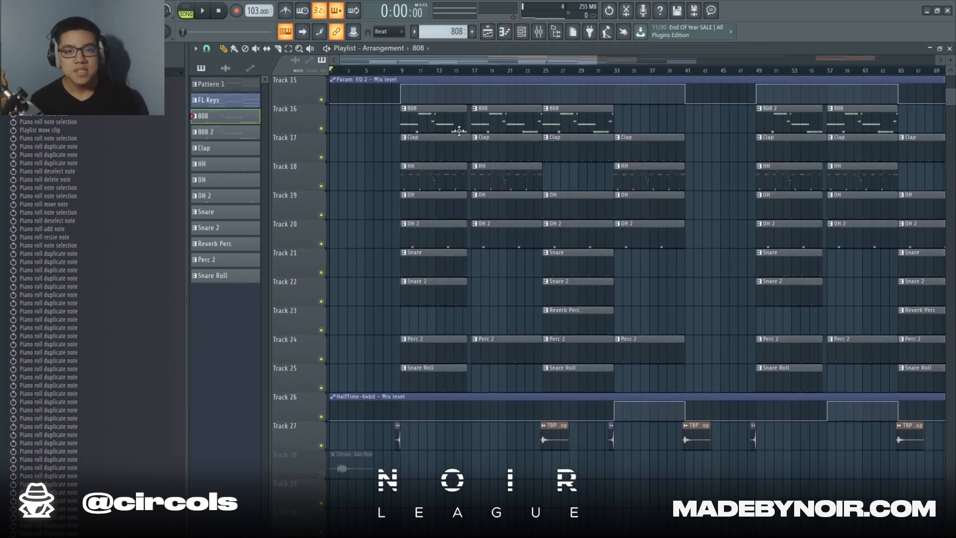
{"action": "scroll", "coordinate": [433, 66], "scroll_direction": "up", "scroll_amount": 3}
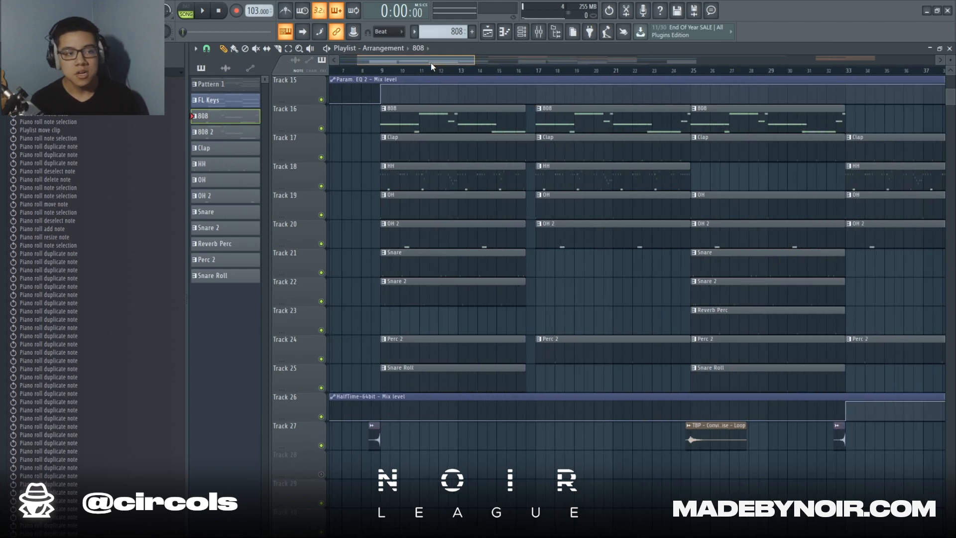
{"action": "left_click_drag", "start_coordinate": [434, 62], "coordinate": [418, 62]}
{"action": "double_click", "coordinate": [479, 175]}
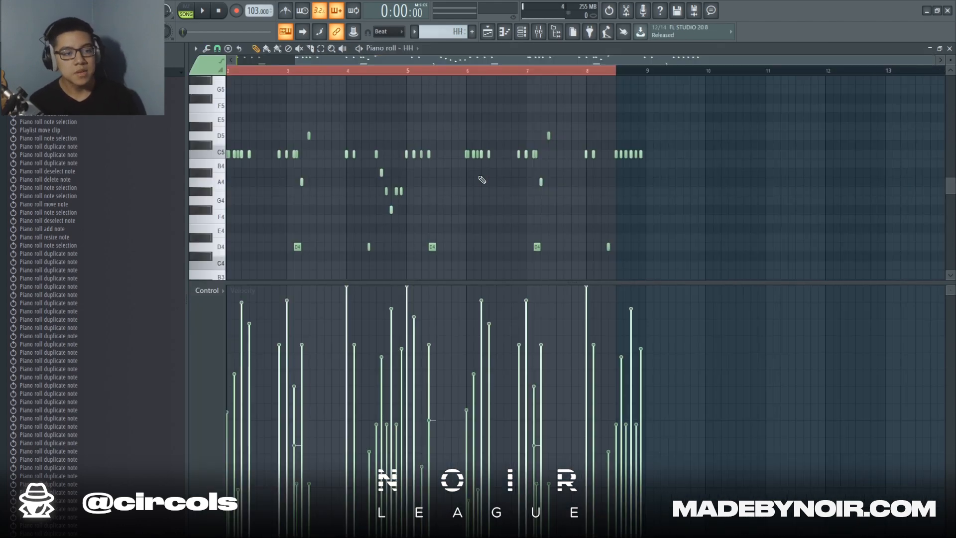
Shrink the velocity lane and examine the hi-hat notes and their pitch changes across all eight bars
{"action": "scroll", "coordinate": [540, 98], "scroll_direction": "up", "scroll_amount": 3}
{"action": "left_click_drag", "start_coordinate": [646, 60], "coordinate": [480, 63]}
{"action": "scroll", "coordinate": [512, 132], "scroll_direction": "down", "scroll_amount": 3}
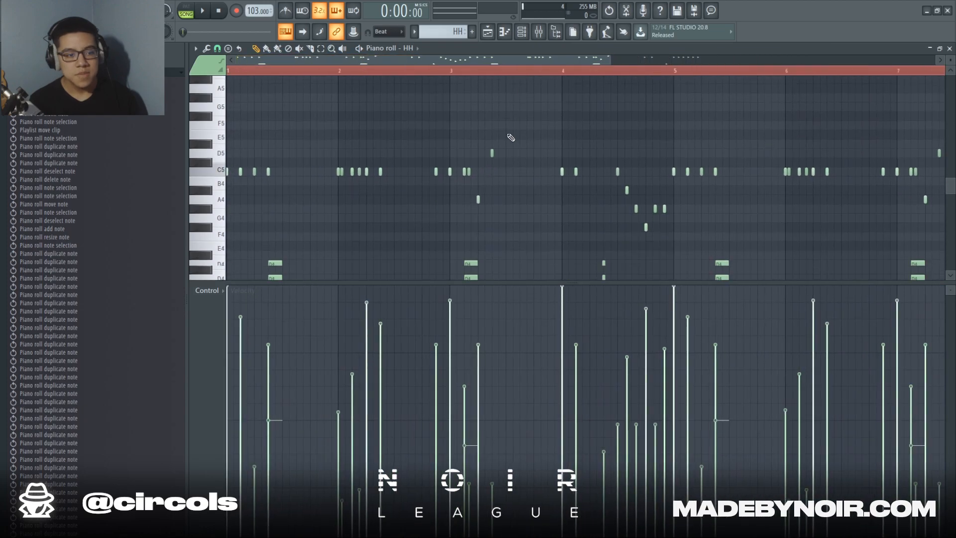
{"action": "left_click_drag", "start_coordinate": [478, 282], "coordinate": [476, 436]}
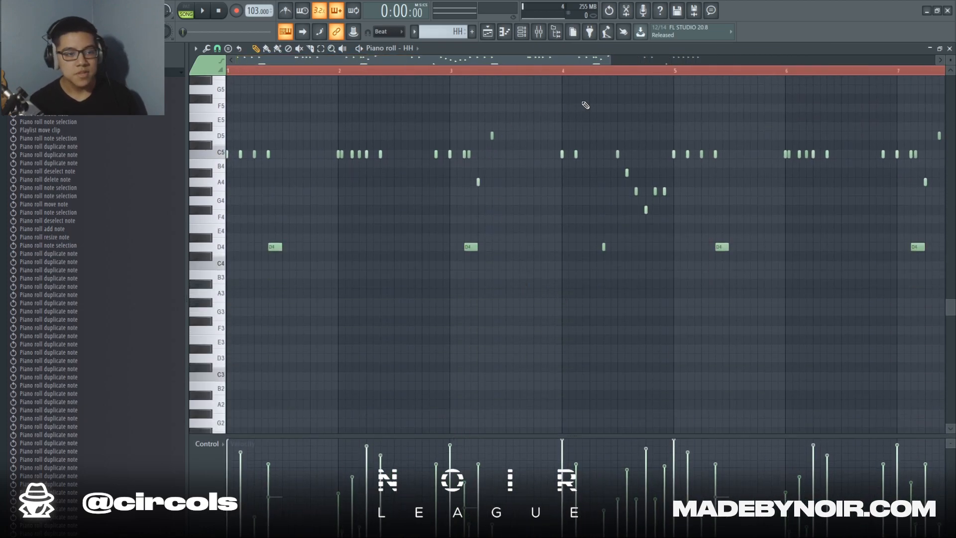
{"action": "left_click_drag", "start_coordinate": [612, 58], "coordinate": [839, 59]}
{"action": "scroll", "coordinate": [566, 256], "scroll_direction": "up", "scroll_amount": 3}
{"action": "scroll", "coordinate": [350, 312], "scroll_direction": "down", "scroll_amount": 3}
{"action": "scroll", "coordinate": [350, 312], "scroll_direction": "down", "scroll_amount": 1}
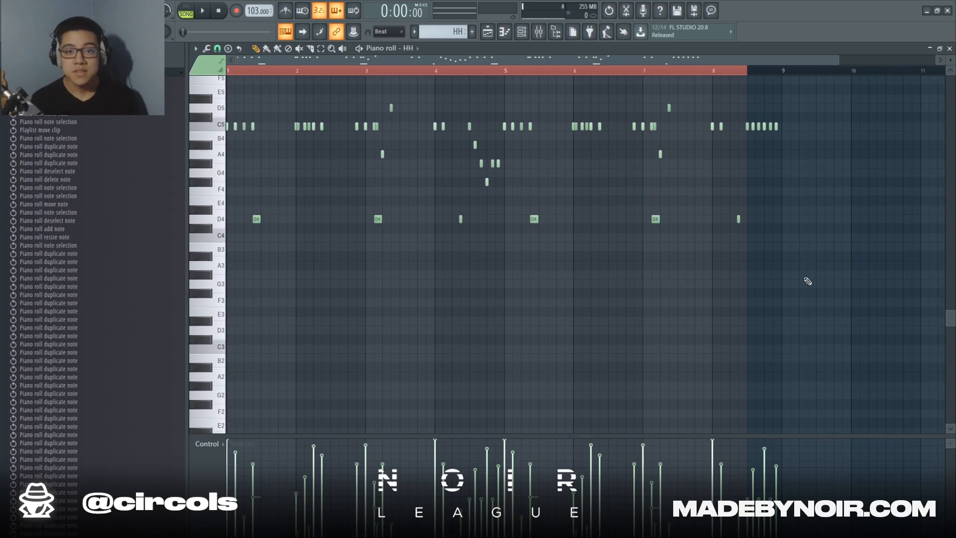
{"action": "scroll", "coordinate": [822, 254], "scroll_direction": "up", "scroll_amount": 2}
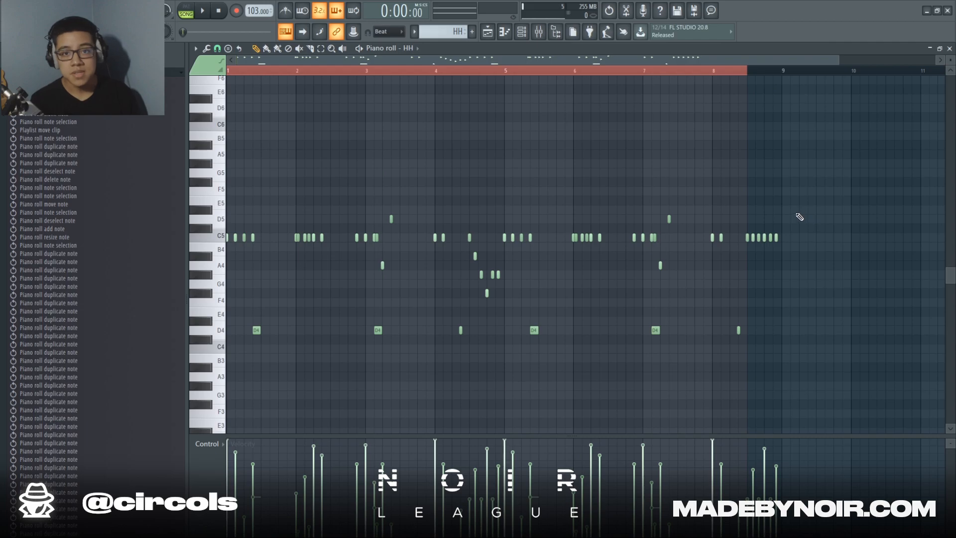
Clear the time selection in the HH pattern and make the velocity lane slightly taller
{"action": "key", "text": "ctrl+d"}
{"action": "scroll", "coordinate": [237, 243], "scroll_direction": "down", "scroll_amount": 1}
{"action": "left_click_drag", "start_coordinate": [211, 191], "coordinate": [396, 363]}
{"action": "left_click_drag", "start_coordinate": [257, 436], "coordinate": [264, 390]}
{"action": "key", "text": "ctrl+d"}
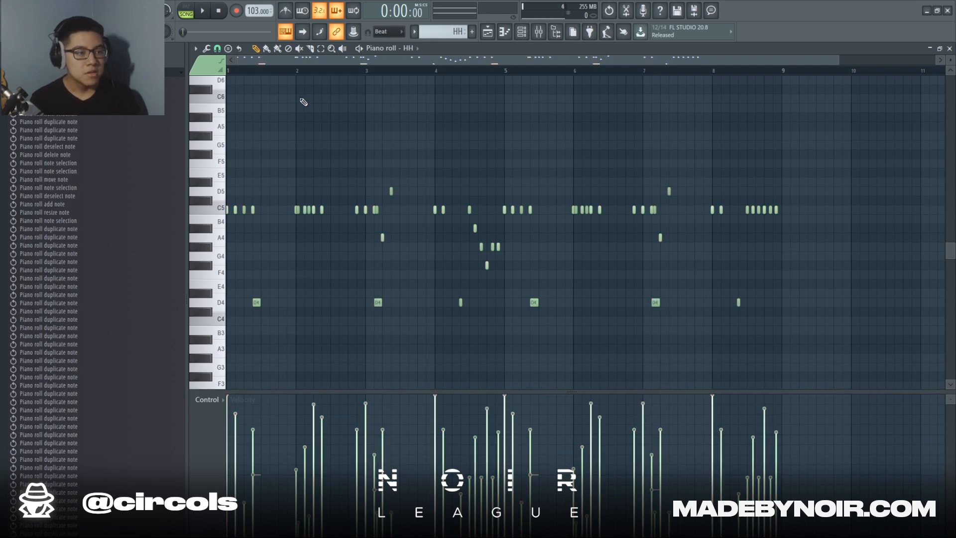
{"action": "scroll", "coordinate": [260, 80], "scroll_direction": "up", "scroll_amount": 4}
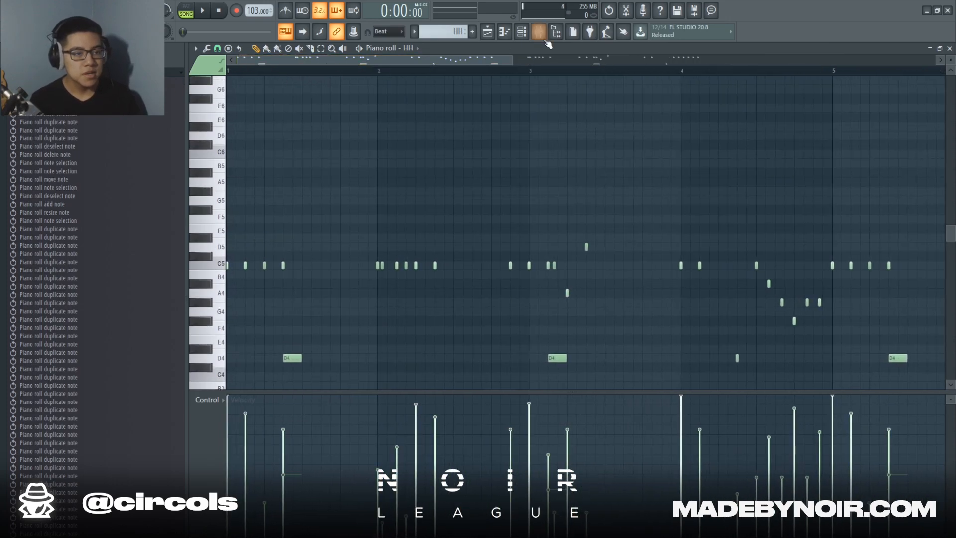
Show the channel rack and play the HH pattern on its own in pattern mode
{"action": "left_click", "coordinate": [522, 32]}
{"action": "left_click", "coordinate": [522, 30]}
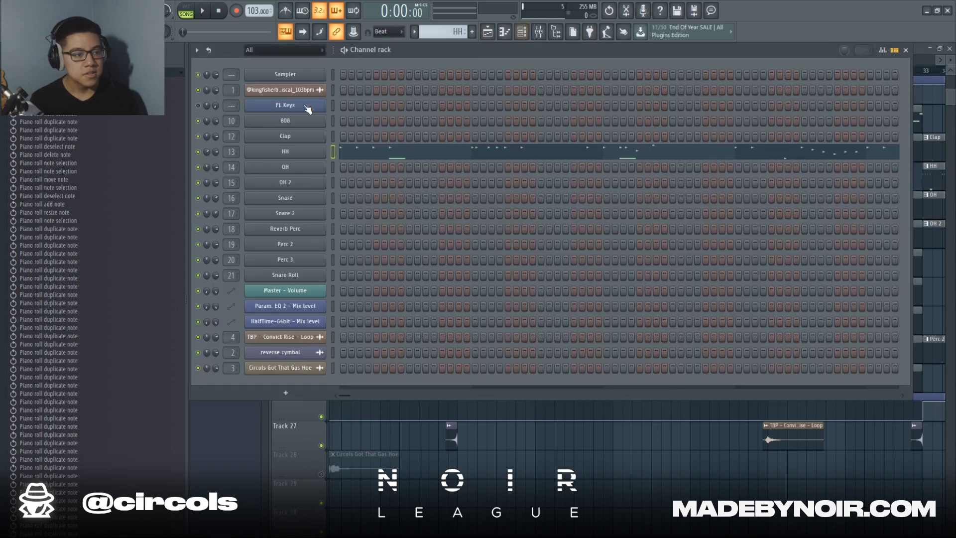
{"action": "key", "text": "l"}
{"action": "key", "text": "space"}
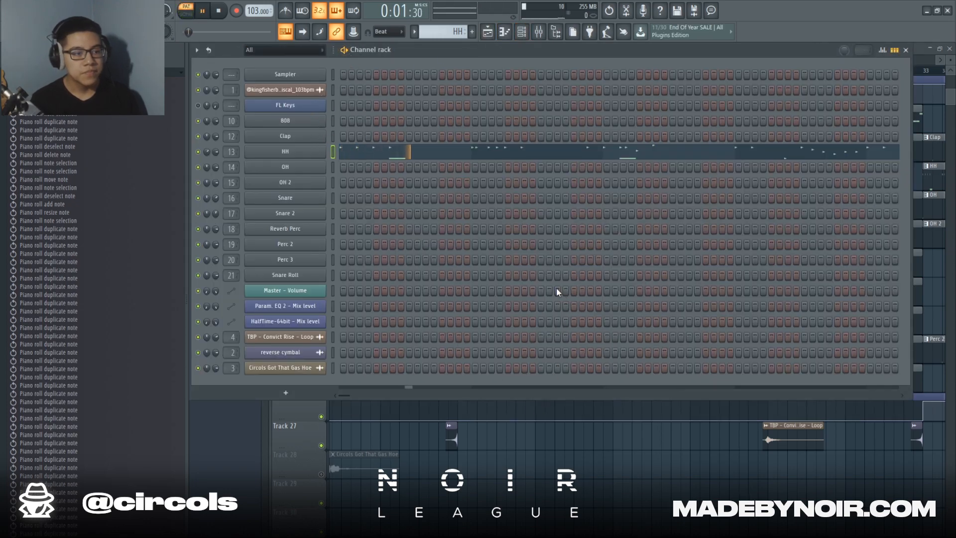
{"action": "key", "text": "space"}
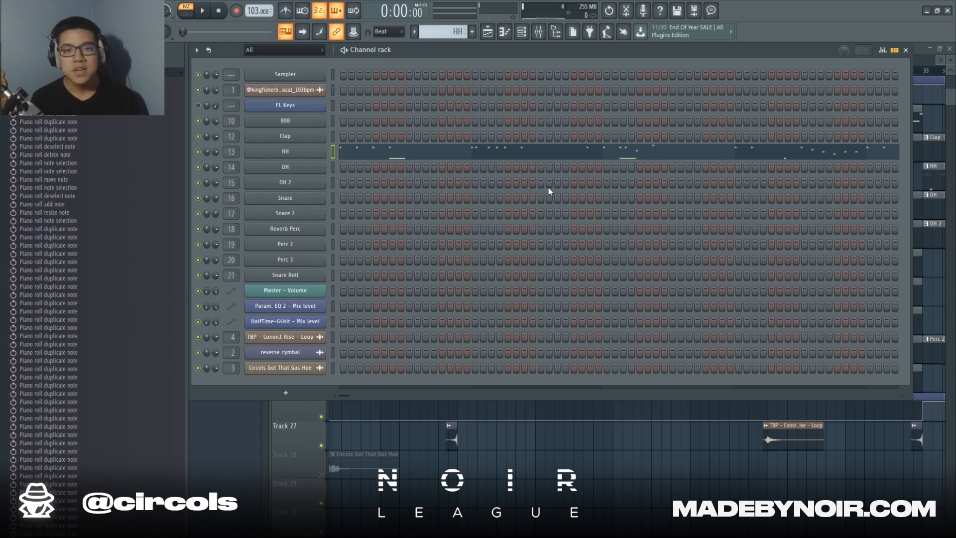
Show the HH insert on mixer track 13 with its effects, then return to the playlist
{"action": "left_click", "coordinate": [544, 35]}
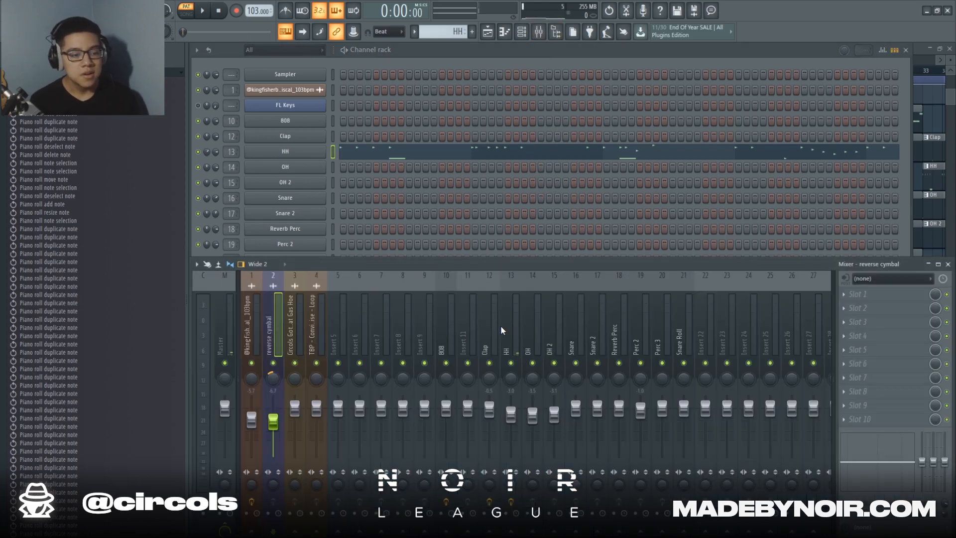
{"action": "left_click", "coordinate": [515, 321]}
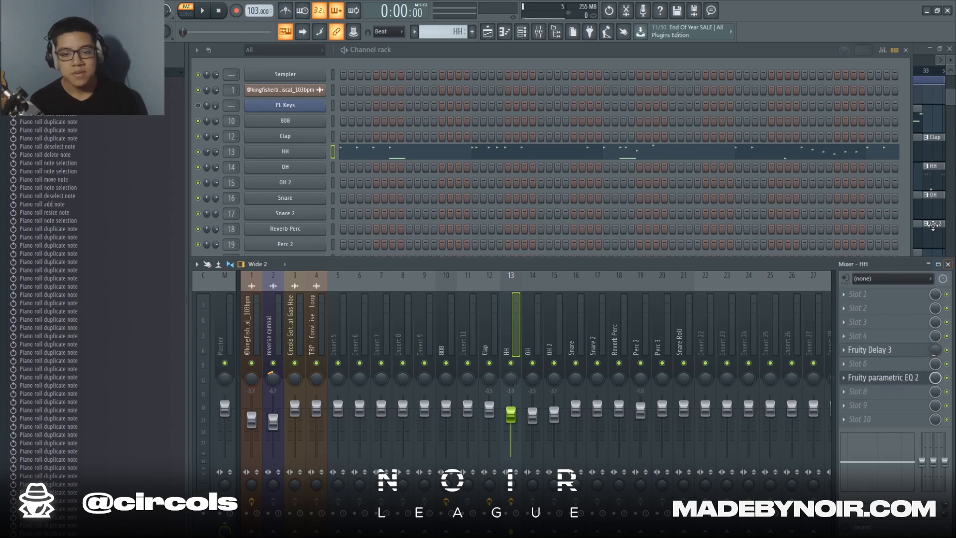
{"action": "left_click", "coordinate": [922, 185]}
{"action": "scroll", "coordinate": [777, 239], "scroll_direction": "down", "scroll_amount": 1}
{"action": "scroll", "coordinate": [734, 298], "scroll_direction": "up", "scroll_amount": 1}
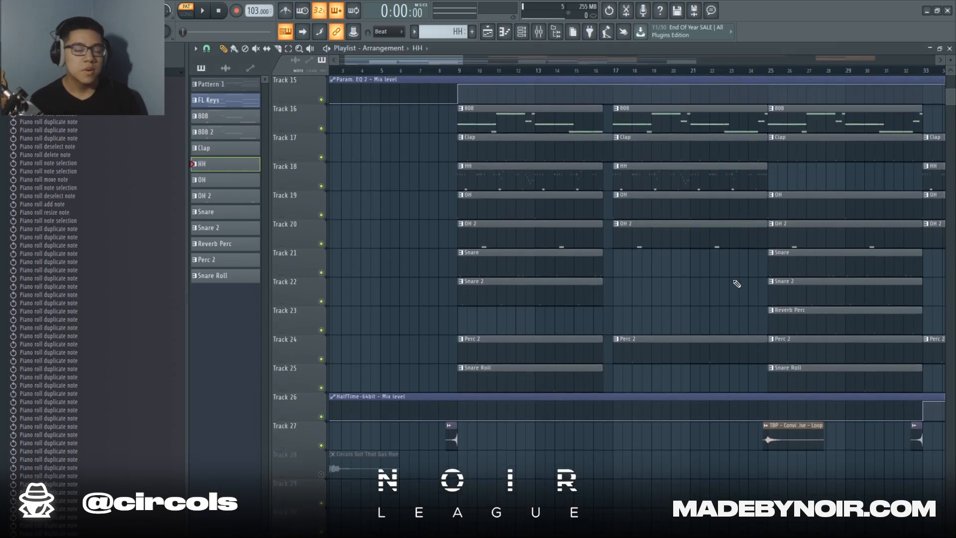
Play the playlist arrangement from bar 9 in song mode for a moment and stop it
{"action": "scroll", "coordinate": [487, 68], "scroll_direction": "down", "scroll_amount": 8}
{"action": "scroll", "coordinate": [487, 70], "scroll_direction": "up", "scroll_amount": 9}
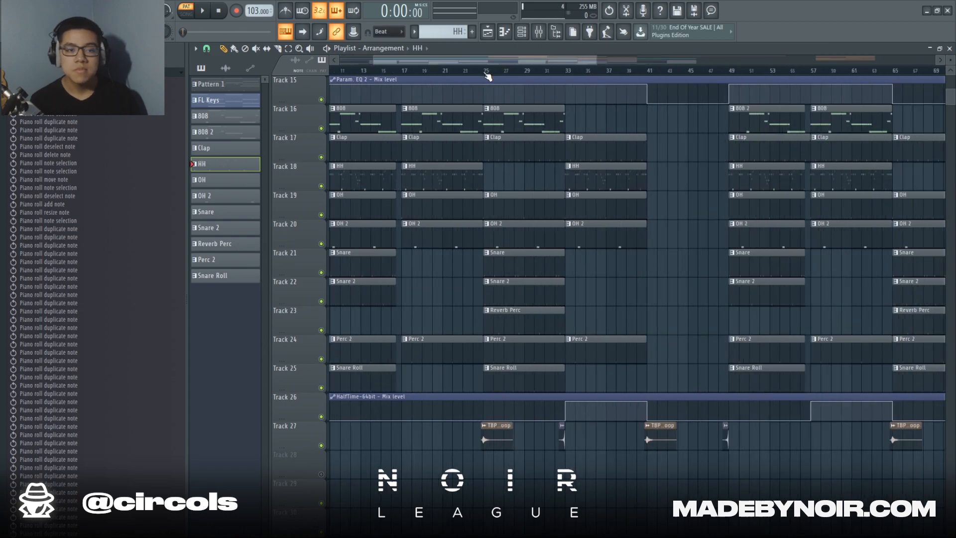
{"action": "left_click_drag", "start_coordinate": [481, 62], "coordinate": [418, 59]}
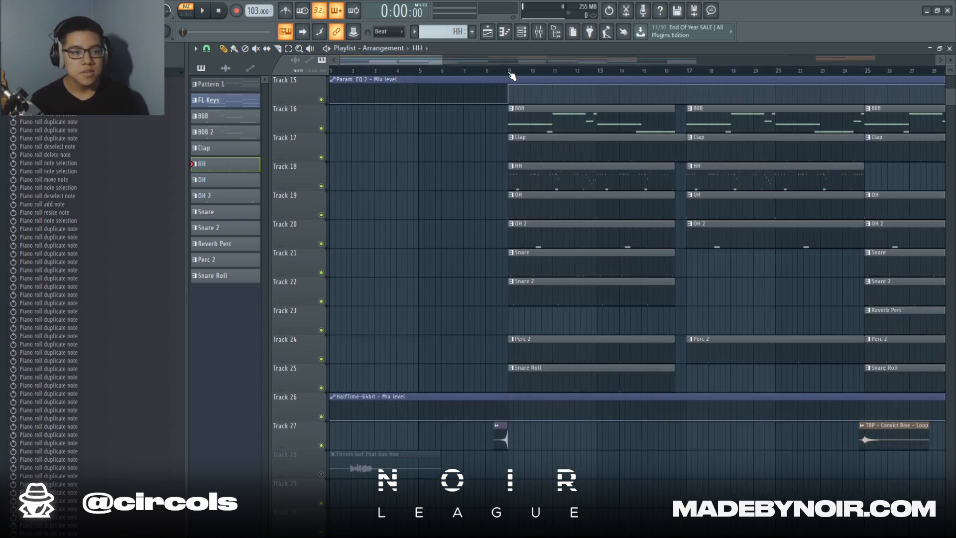
{"action": "left_click", "coordinate": [510, 73]}
{"action": "scroll", "coordinate": [510, 72], "scroll_direction": "down", "scroll_amount": 3}
{"action": "key", "text": "space"}
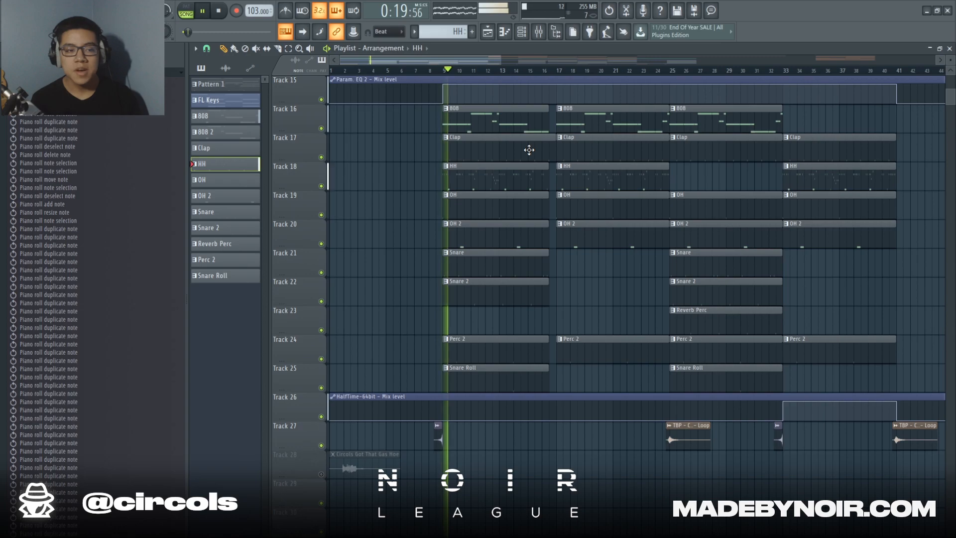
{"action": "key", "text": "space"}
Check the mixer again, close it, and replay the drum section from bar 9 of the playlist
{"action": "left_click", "coordinate": [558, 31]}
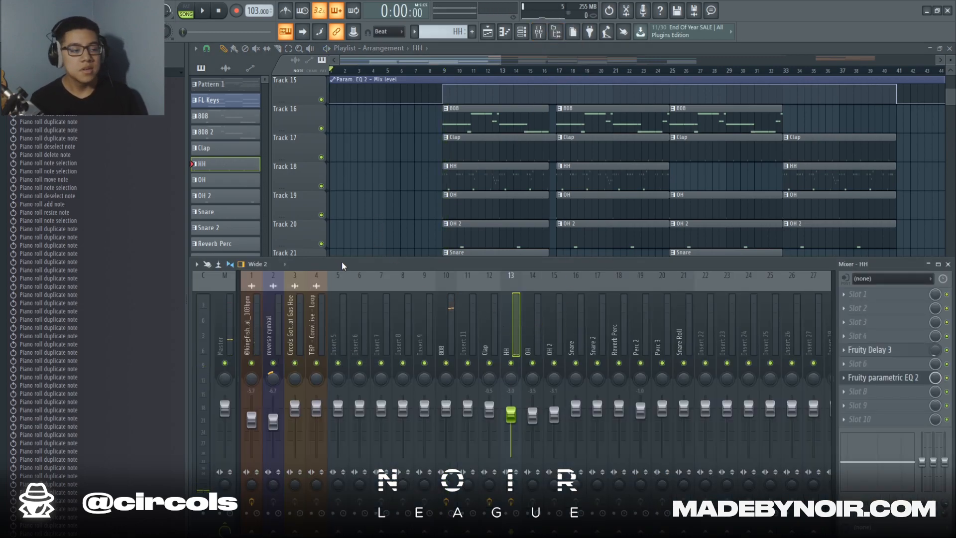
{"action": "key", "text": "F9"}
{"action": "scroll", "coordinate": [447, 72], "scroll_direction": "up", "scroll_amount": 3}
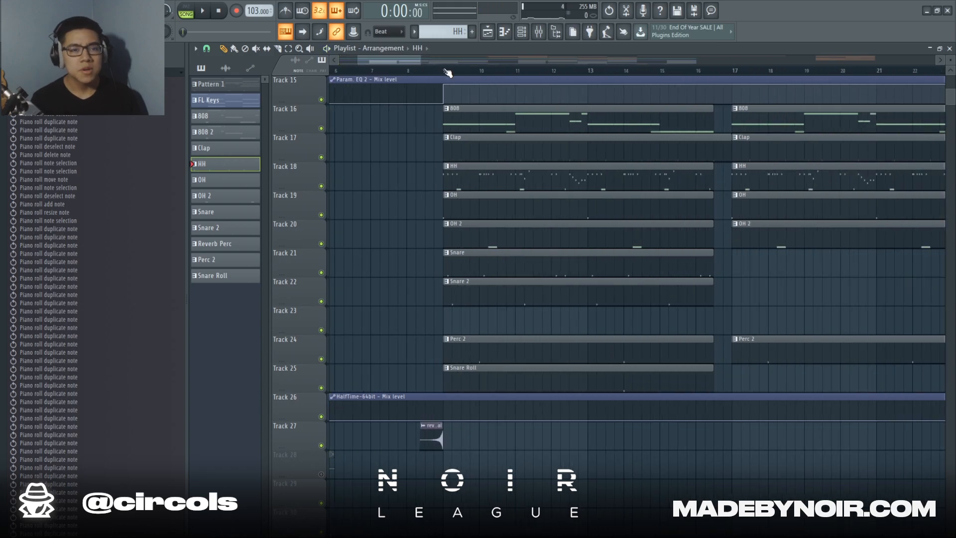
{"action": "scroll", "coordinate": [447, 73], "scroll_direction": "up", "scroll_amount": 2}
{"action": "key", "text": "space"}
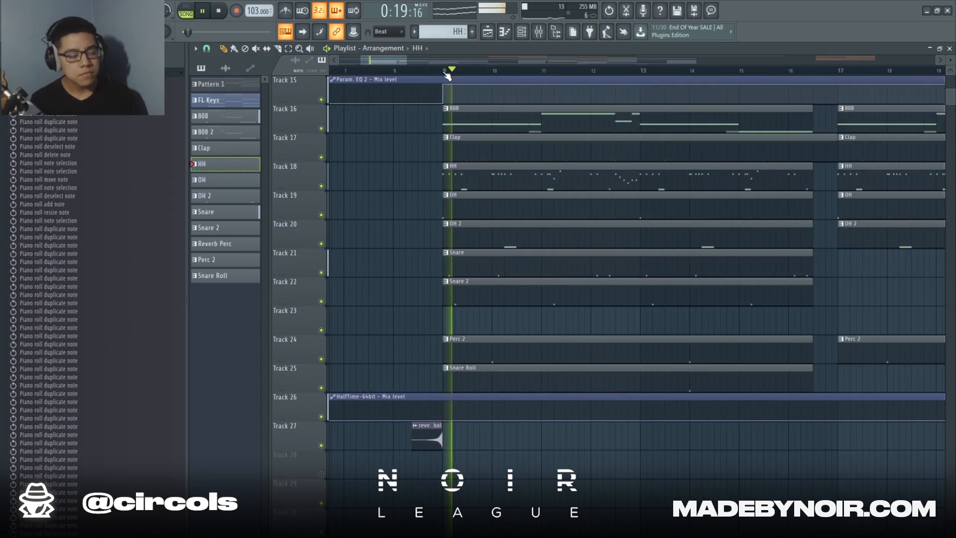
{"action": "scroll", "coordinate": [447, 75], "scroll_direction": "down", "scroll_amount": 3}
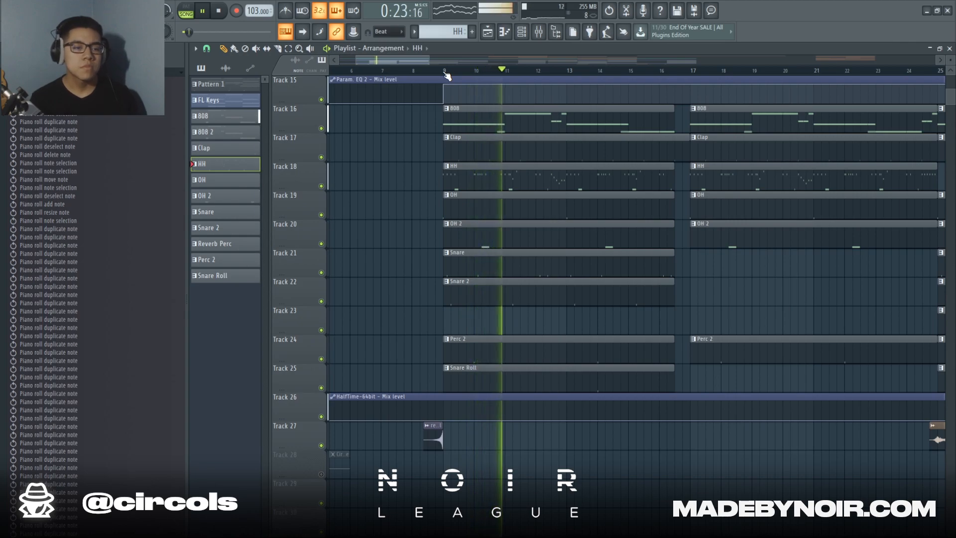
{"action": "key", "text": "space"}
Open the HH pattern on Track 18 in the piano roll, examine its first two bars and play it in pattern mode
{"action": "double_click", "coordinate": [452, 188]}
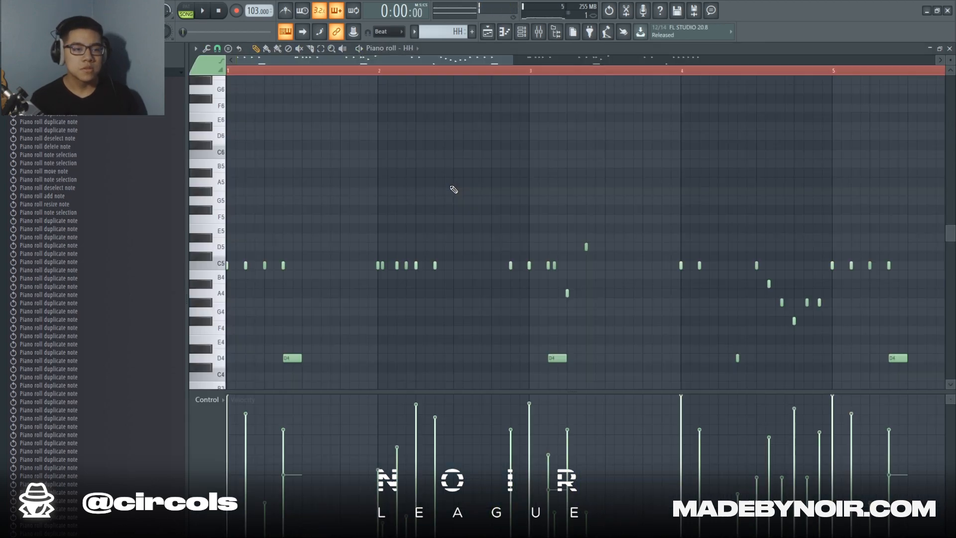
{"action": "scroll", "coordinate": [406, 102], "scroll_direction": "down", "scroll_amount": 5}
{"action": "scroll", "coordinate": [356, 179], "scroll_direction": "up", "scroll_amount": 3}
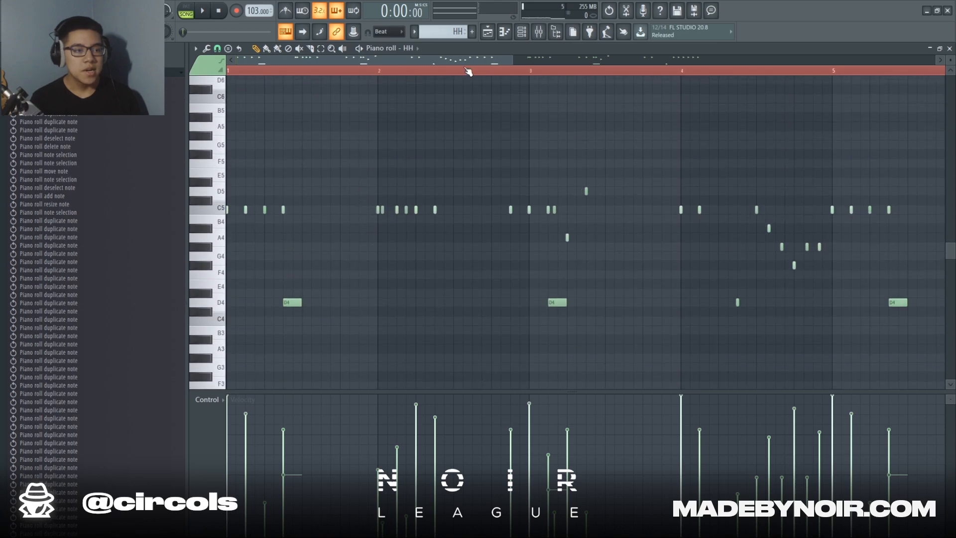
{"action": "left_click_drag", "start_coordinate": [507, 61], "coordinate": [381, 61]}
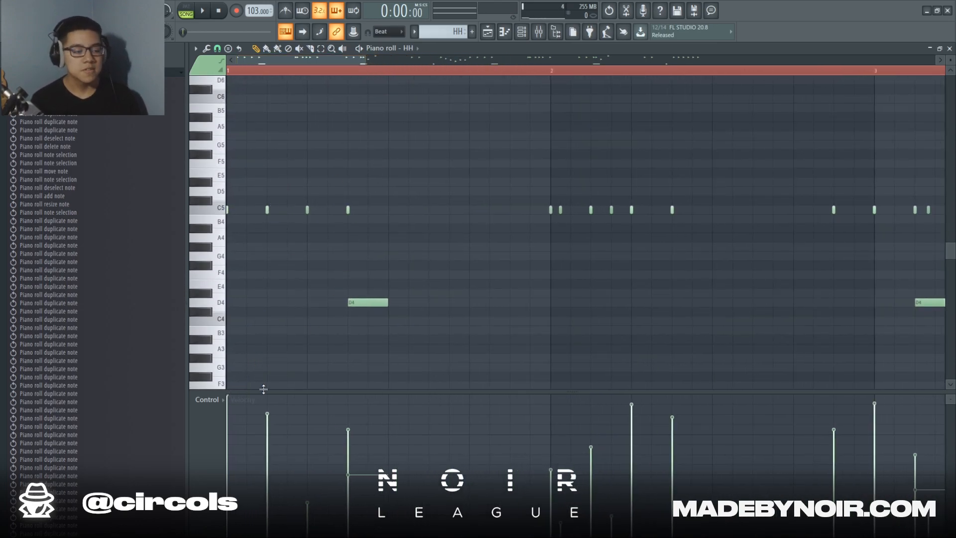
{"action": "scroll", "coordinate": [267, 359], "scroll_direction": "down", "scroll_amount": 2}
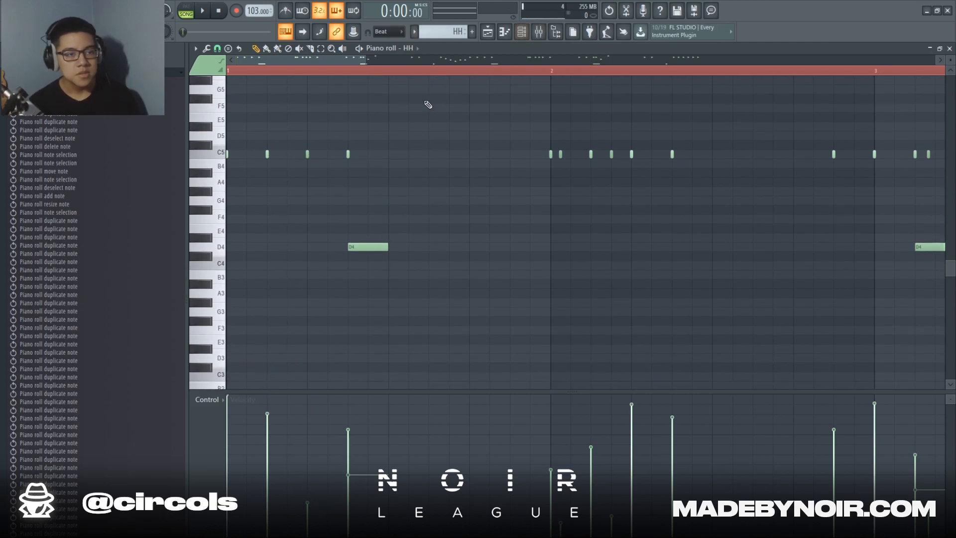
{"action": "key", "text": "space"}
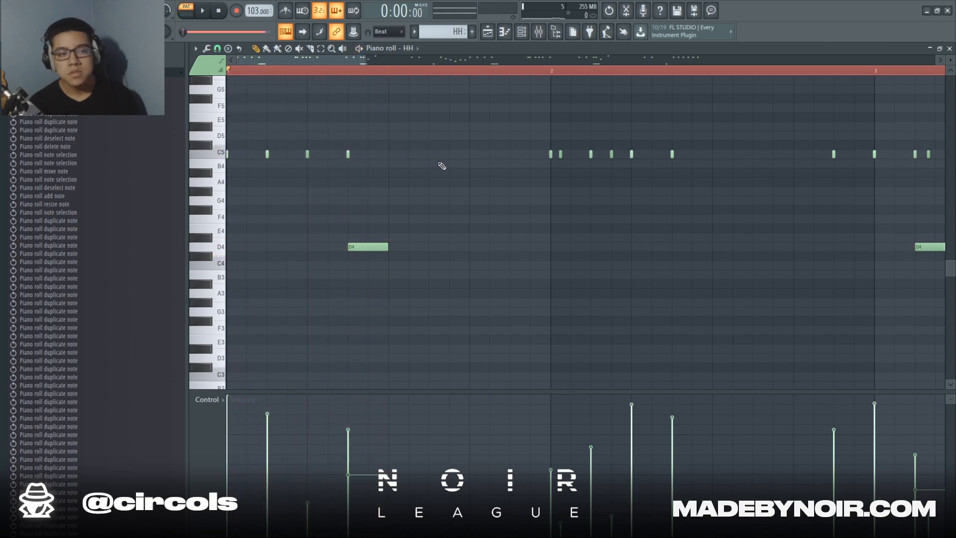
Draw a test note about half a beat long on A5 at the start of bar 1 and set the snap to 1/4 step
{"action": "scroll", "coordinate": [409, 219], "scroll_direction": "up", "scroll_amount": 5}
{"action": "left_click", "coordinate": [228, 210]}
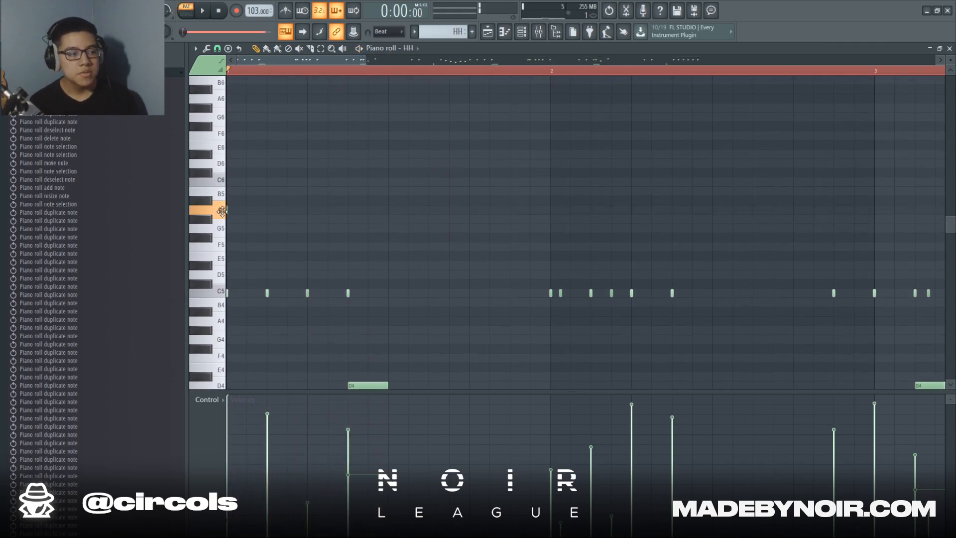
{"action": "left_click_drag", "start_coordinate": [229, 208], "coordinate": [270, 210]}
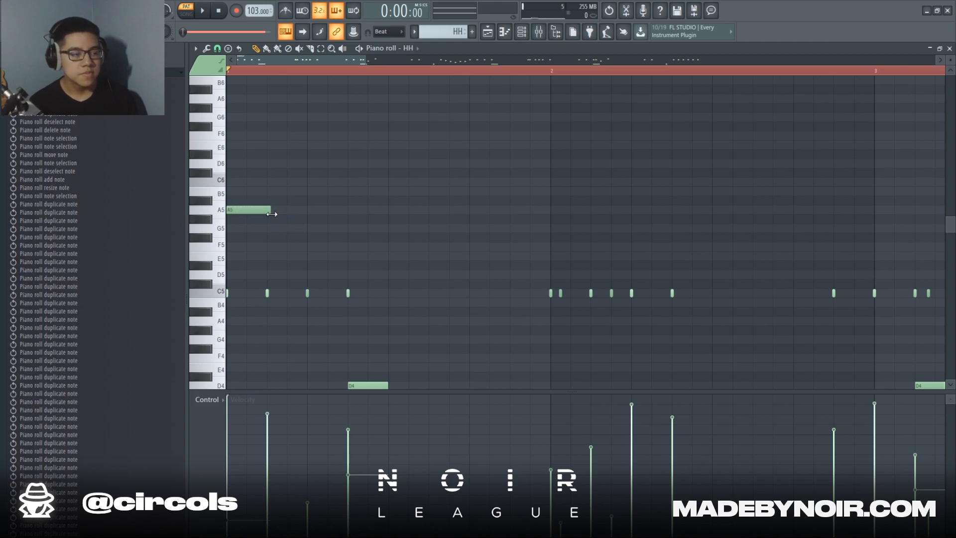
{"action": "left_click", "coordinate": [215, 50]}
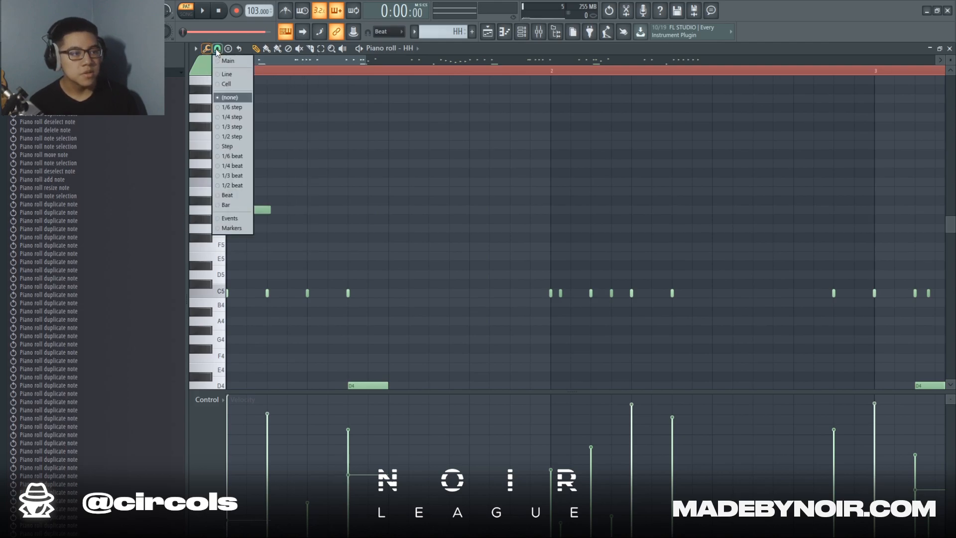
{"action": "left_click", "coordinate": [234, 117]}
Lay out four half-beat test notes in a row on D#5 in bar 1, play them and clear the selection
{"action": "key", "text": "ctrl+a"}
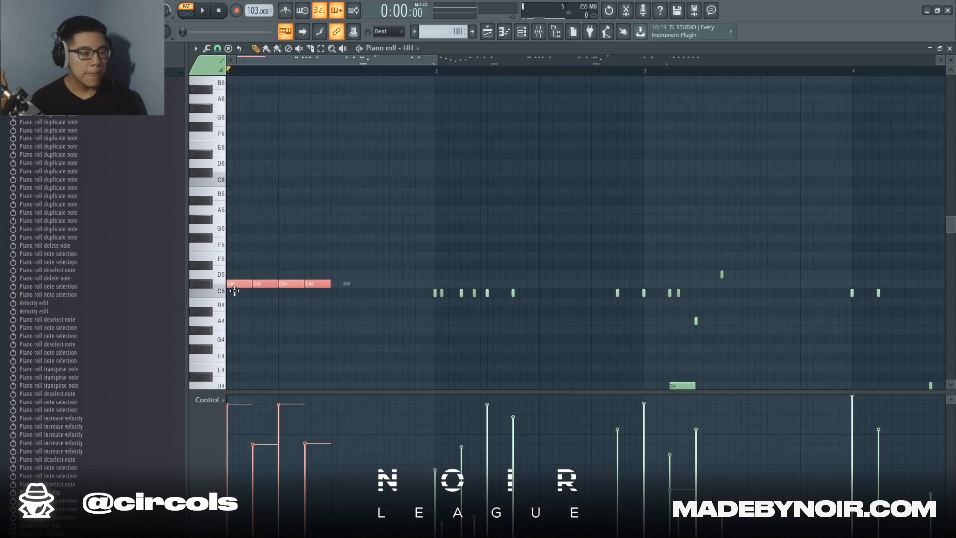
{"action": "key", "text": "space"}
{"action": "key", "text": "space"}
{"action": "left_click", "coordinate": [336, 250], "text": "ctrl"}
Undo the test edits in bar 1 and remove the remaining A5 notes to restore the original hi-hats
{"action": "key", "text": "ctrl+z"}
{"action": "key", "text": "ctrl+alt+z"}
{"action": "key", "text": "ctrl+alt+z"}
{"action": "key", "text": "ctrl+alt+z"}
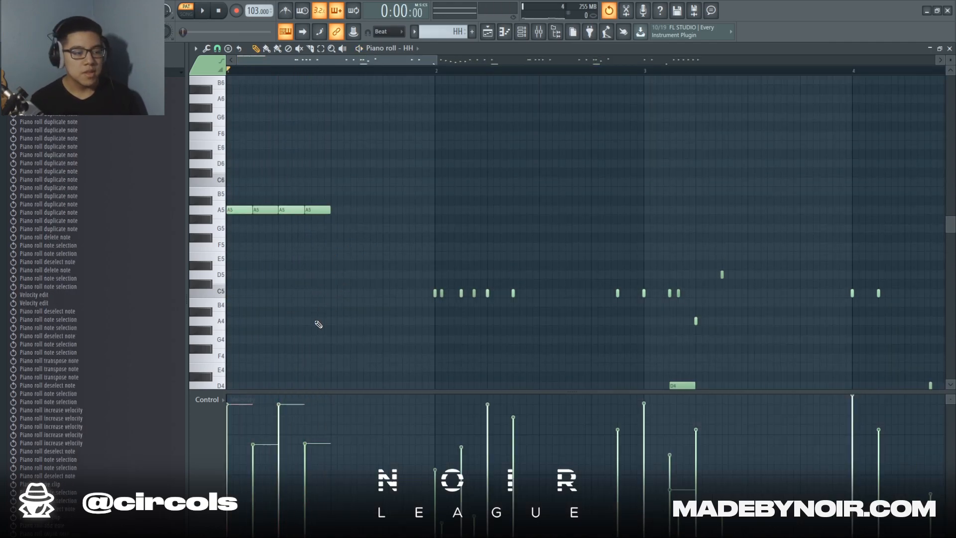
{"action": "right_click", "coordinate": [321, 211]}
{"action": "scroll", "coordinate": [319, 229], "scroll_direction": "down", "scroll_amount": 5}
{"action": "right_click", "coordinate": [381, 279]}
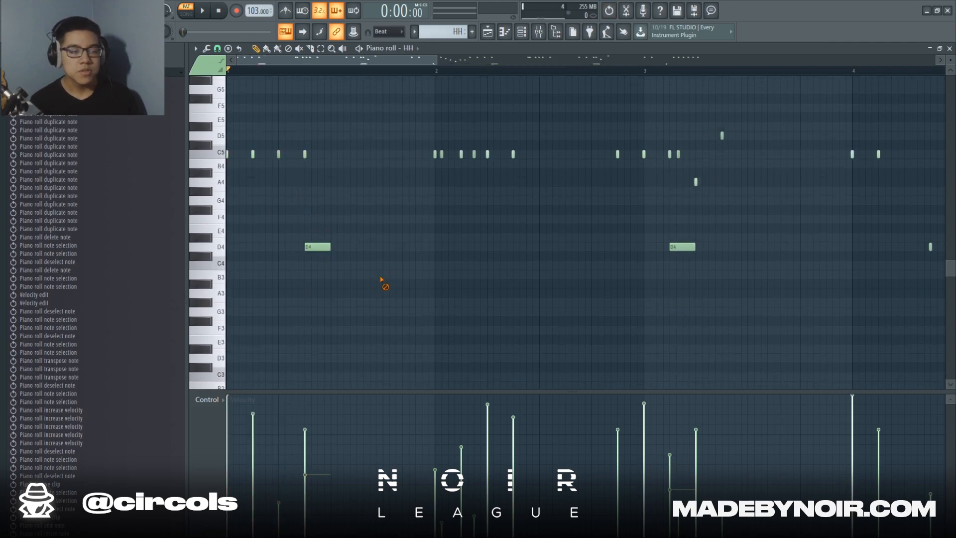
Examine the low D4 notes beneath the C5 hi-hats in the HH pattern and audition the D4 key
{"action": "scroll", "coordinate": [335, 314], "scroll_direction": "up", "scroll_amount": 3}
{"action": "scroll", "coordinate": [326, 249], "scroll_direction": "down", "scroll_amount": 4}
{"action": "scroll", "coordinate": [327, 279], "scroll_direction": "up", "scroll_amount": 3}
{"action": "left_click", "coordinate": [320, 303], "text": "ctrl"}
{"action": "left_click", "coordinate": [340, 282]}
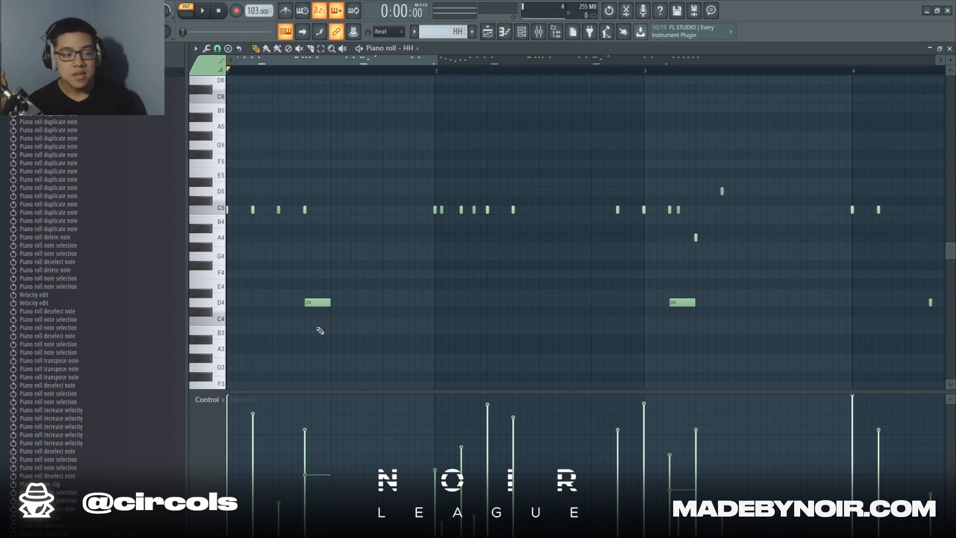
{"action": "left_click", "coordinate": [222, 301]}
{"action": "scroll", "coordinate": [219, 305], "scroll_direction": "down", "scroll_amount": 2}
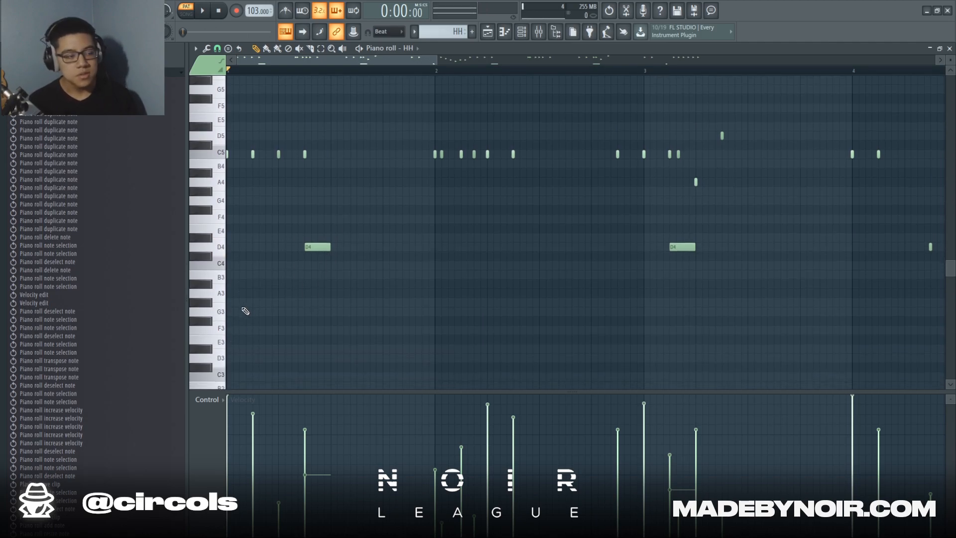
{"action": "scroll", "coordinate": [299, 279], "scroll_direction": "down", "scroll_amount": 1}
{"action": "scroll", "coordinate": [323, 249], "scroll_direction": "up", "scroll_amount": 2}
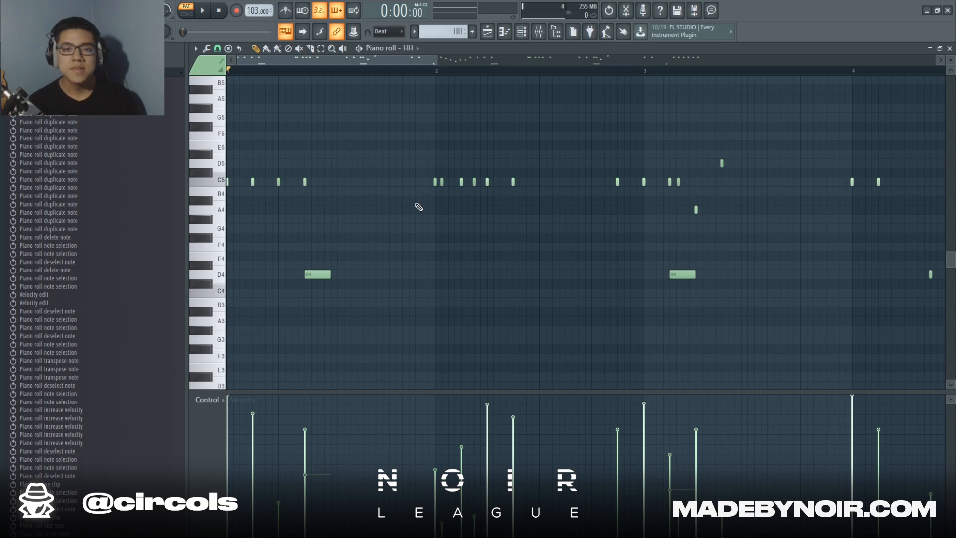
{"action": "scroll", "coordinate": [398, 264], "scroll_direction": "up", "scroll_amount": 2}
{"action": "scroll", "coordinate": [439, 279], "scroll_direction": "up", "scroll_amount": 2}
{"action": "scroll", "coordinate": [434, 304], "scroll_direction": "down", "scroll_amount": 3}
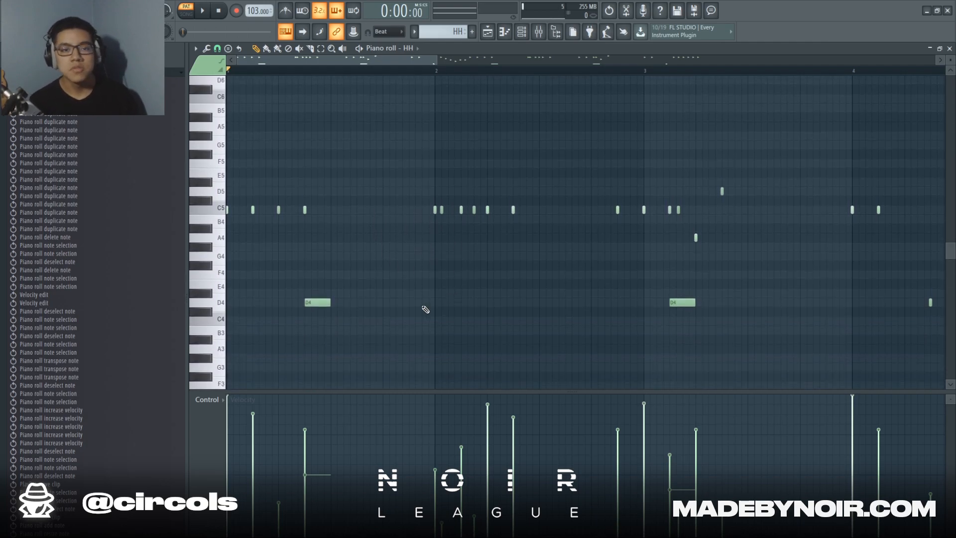
Draw a C5 hi-hat note near the end of bar 1, clone it into a fast roll and play it
{"action": "left_click", "coordinate": [388, 210]}
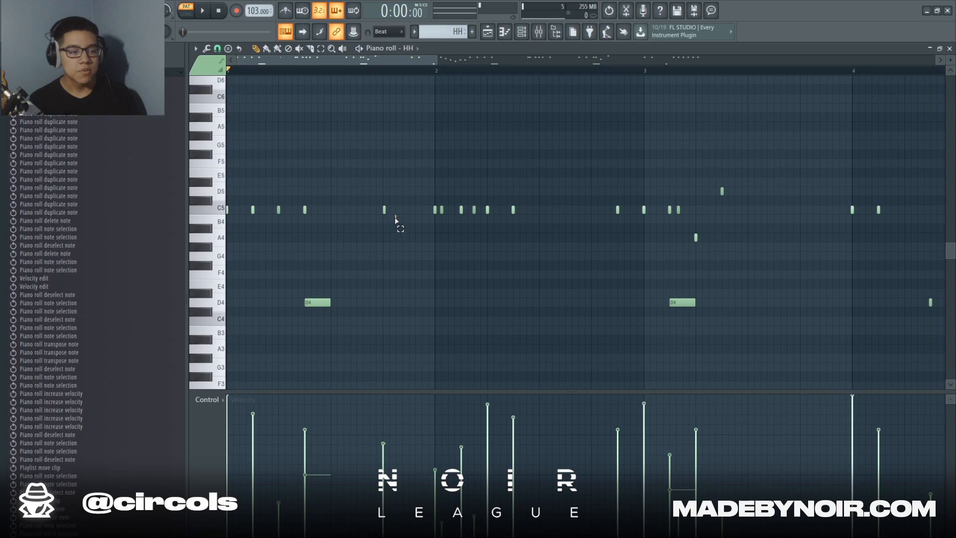
{"action": "mouse_move", "coordinate": [387, 210]}
{"action": "left_mouse_down"}
{"action": "mouse_move", "coordinate": [403, 210]}
{"action": "mouse_move", "coordinate": [408, 221]}
{"action": "left_mouse_up"}
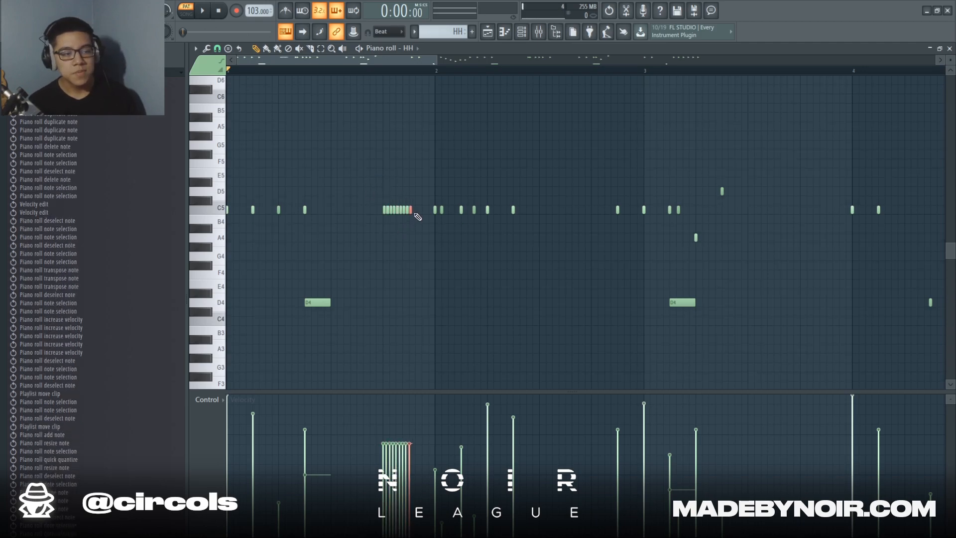
{"action": "key", "text": "space"}
Select the fast C5 roll in bar 1, slope its velocities for demonstration, and delete the roll
{"action": "left_click_drag", "start_coordinate": [363, 159], "coordinate": [413, 233]}
{"action": "left_click_drag", "start_coordinate": [376, 430], "coordinate": [419, 513]}
{"action": "left_click", "coordinate": [430, 287], "text": "ctrl"}
{"action": "right_click", "coordinate": [417, 211]}
{"action": "key", "text": "space"}
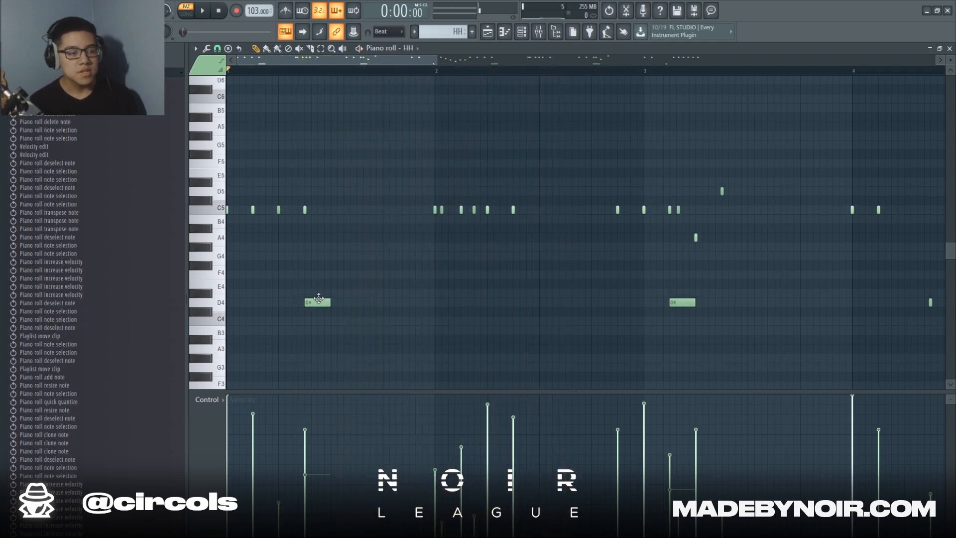
Play the HH pattern from its start with all eight bars in view and stop it
{"action": "scroll", "coordinate": [212, 232], "scroll_direction": "down", "scroll_amount": 4}
{"action": "scroll", "coordinate": [419, 197], "scroll_direction": "up", "scroll_amount": 2}
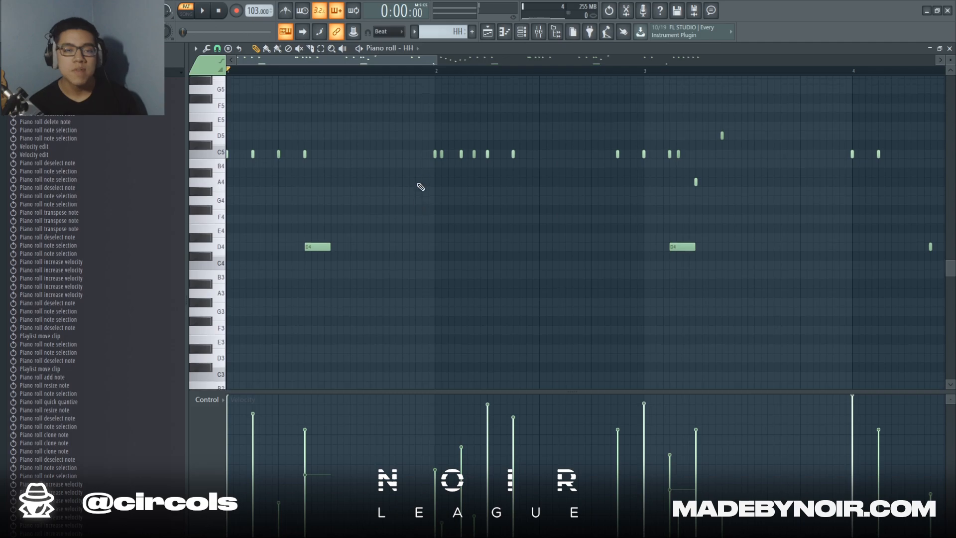
{"action": "scroll", "coordinate": [378, 79], "scroll_direction": "down", "scroll_amount": 2}
{"action": "key", "text": "space"}
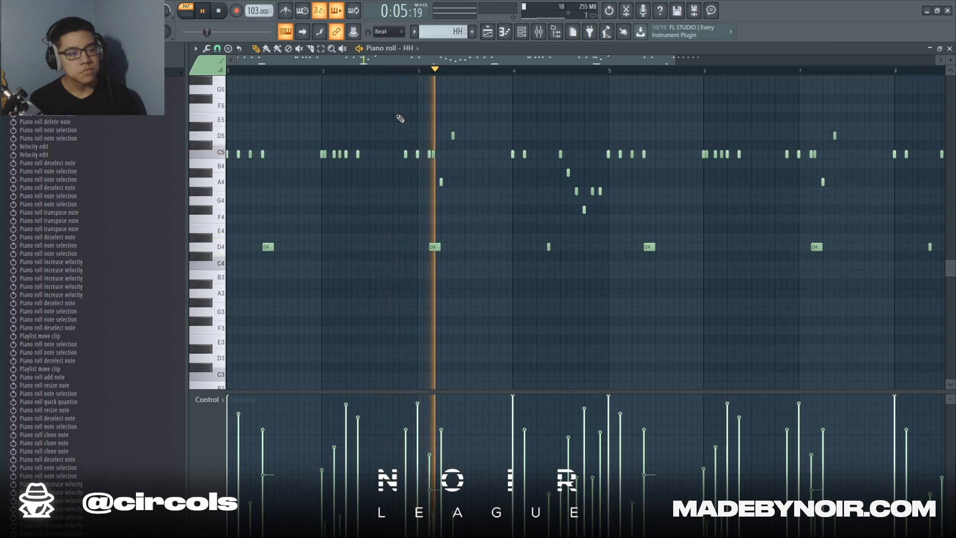
{"action": "scroll", "coordinate": [479, 73], "scroll_direction": "down", "scroll_amount": 1}
{"action": "key", "text": "space"}
Select the six stepped-pitch hi-hat notes at the end of bar 4 and play that passage
{"action": "scroll", "coordinate": [463, 78], "scroll_direction": "up", "scroll_amount": 2}
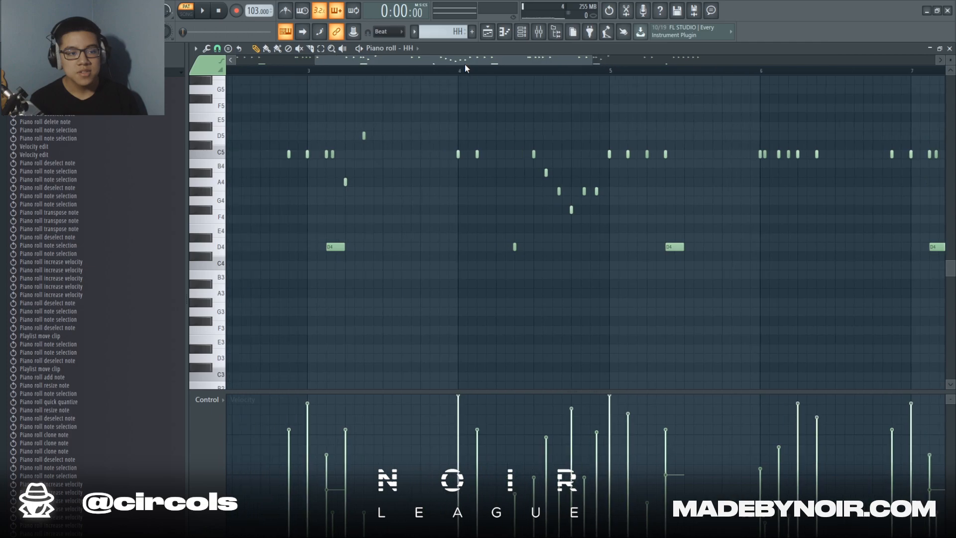
{"action": "scroll", "coordinate": [577, 70], "scroll_direction": "up", "scroll_amount": 3}
{"action": "left_click_drag", "start_coordinate": [508, 113], "coordinate": [685, 303]}
{"action": "left_click", "coordinate": [486, 71]}
{"action": "key", "text": "space"}
{"action": "scroll", "coordinate": [489, 72], "scroll_direction": "down", "scroll_amount": 1}
{"action": "key", "text": "space"}
{"action": "scroll", "coordinate": [485, 74], "scroll_direction": "up", "scroll_amount": 2}
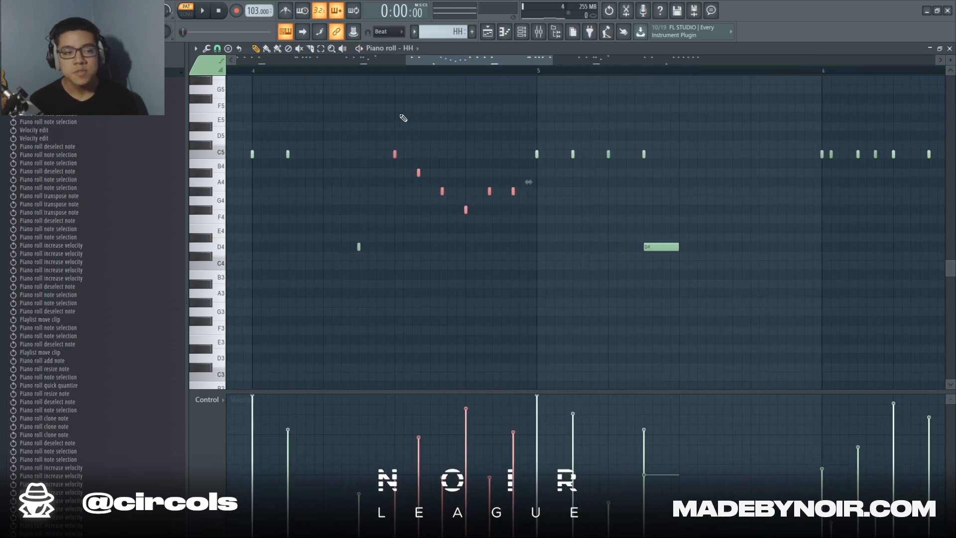
Set the piano roll snap to 1/3 step
{"action": "left_click", "coordinate": [218, 48]}
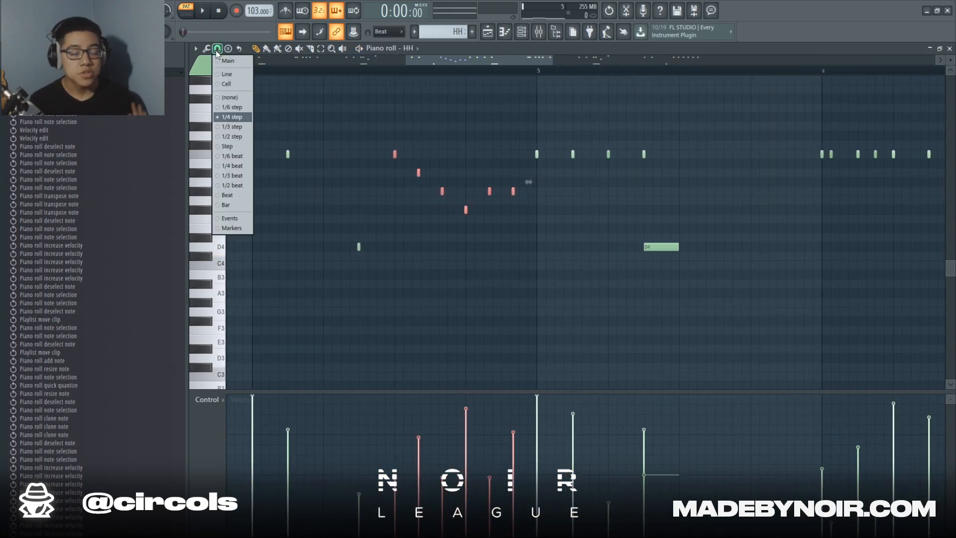
{"action": "left_click", "coordinate": [238, 127]}
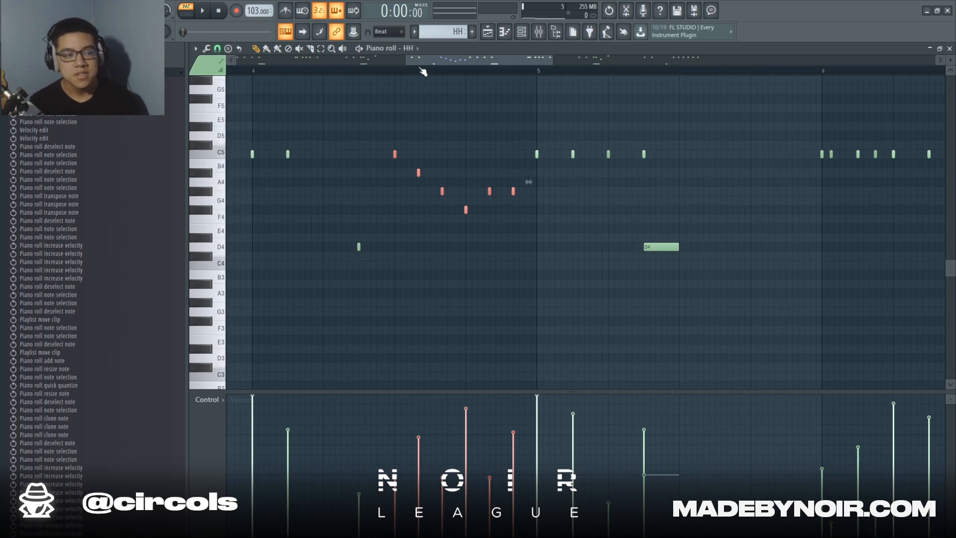
{"action": "scroll", "coordinate": [395, 76], "scroll_direction": "down", "scroll_amount": 2}
{"action": "scroll", "coordinate": [537, 93], "scroll_direction": "down", "scroll_amount": 2}
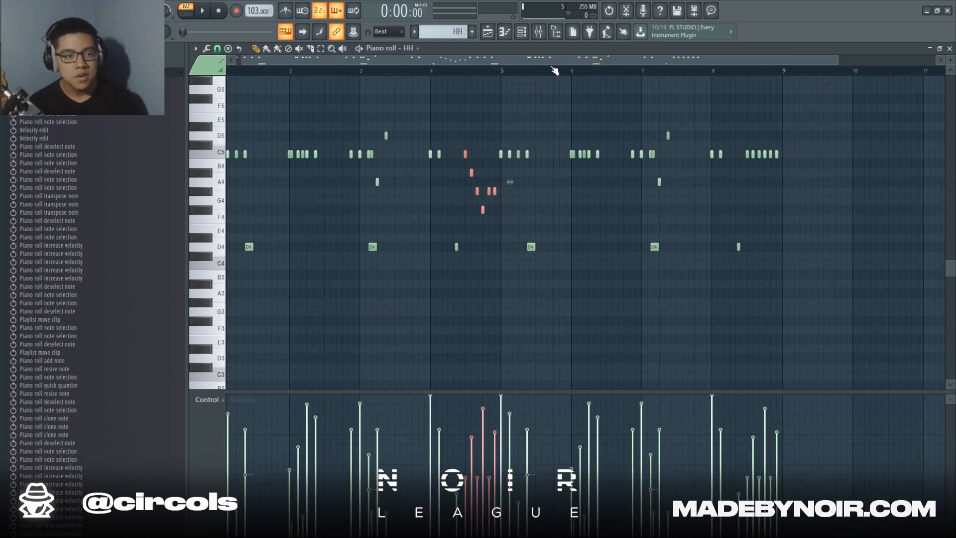
Deselect the stepped-pitch hi-hat notes and briefly play the HH pattern from its start
{"action": "left_click", "coordinate": [537, 93], "text": "ctrl"}
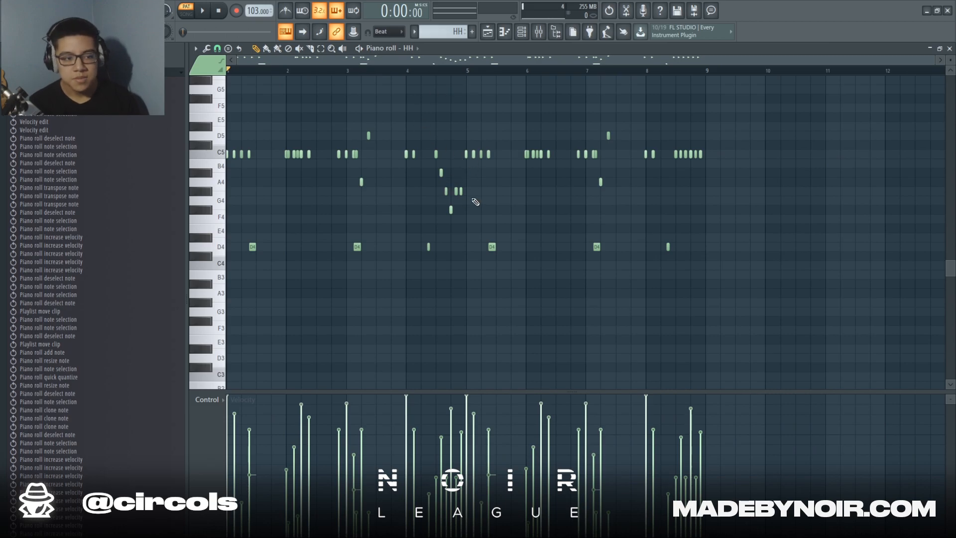
{"action": "key", "text": "space"}
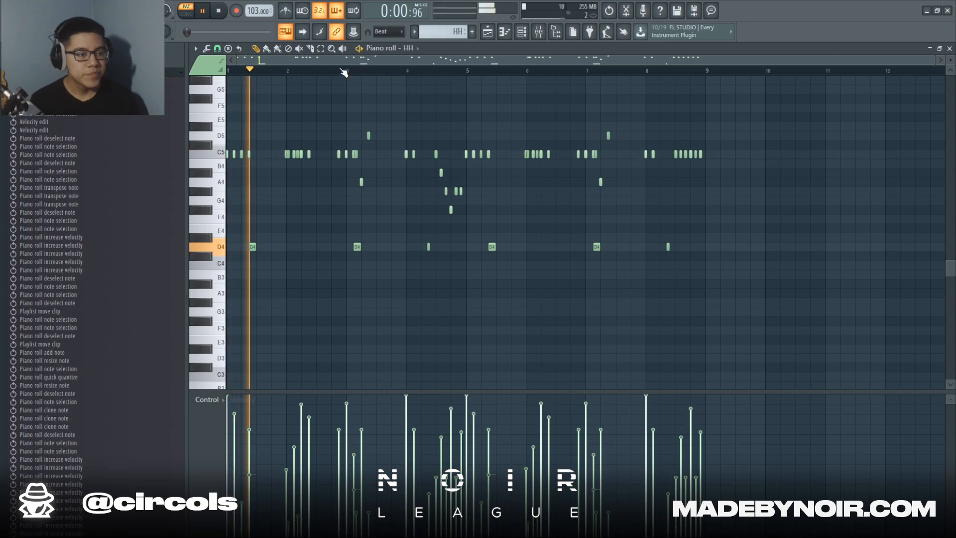
{"action": "key", "text": "space"}
Set the piano roll snap to 1/4 step
{"action": "scroll", "coordinate": [342, 70], "scroll_direction": "up", "scroll_amount": 3}
{"action": "scroll", "coordinate": [344, 72], "scroll_direction": "up", "scroll_amount": 2}
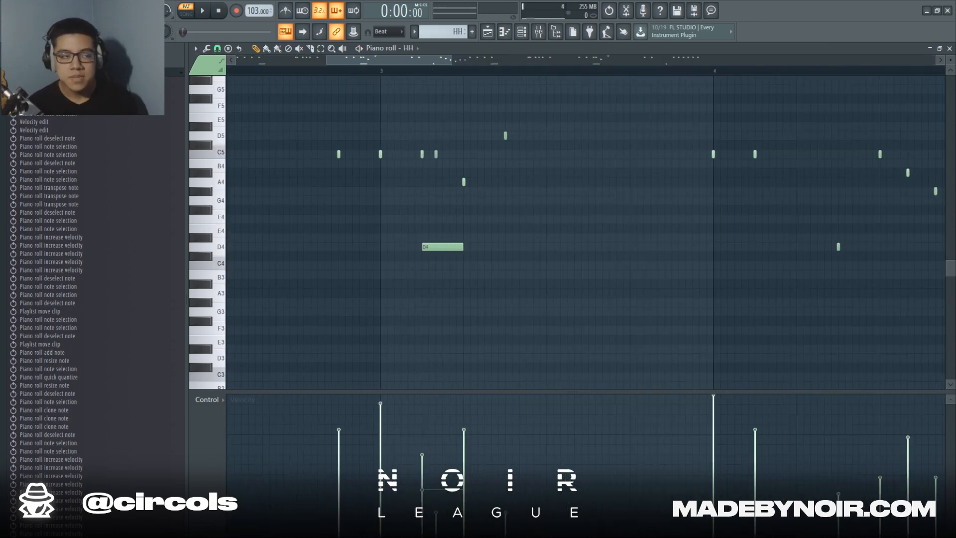
{"action": "left_click", "coordinate": [217, 48]}
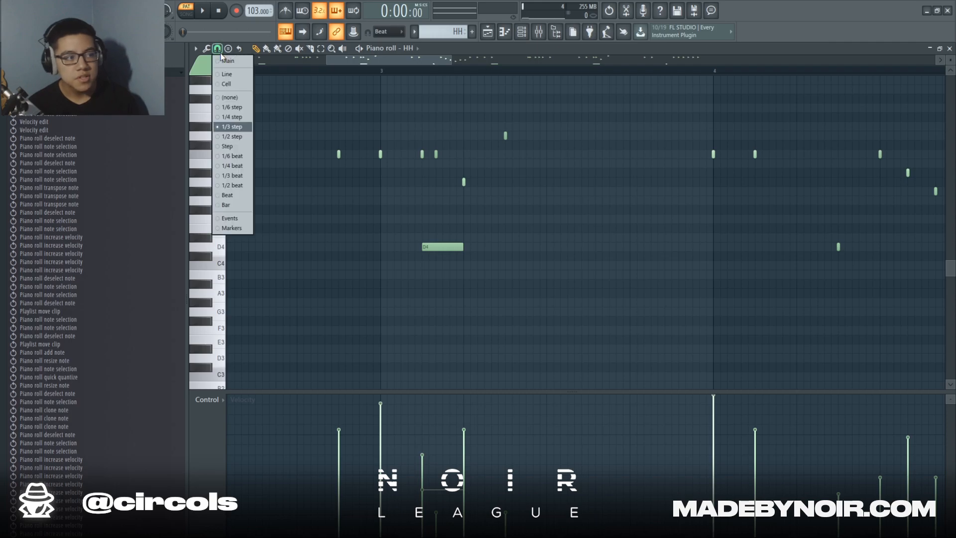
{"action": "left_click", "coordinate": [232, 118]}
Bring all eight bars of the HH pattern into view and briefly play it from bar 1
{"action": "scroll", "coordinate": [376, 79], "scroll_direction": "down", "scroll_amount": 5}
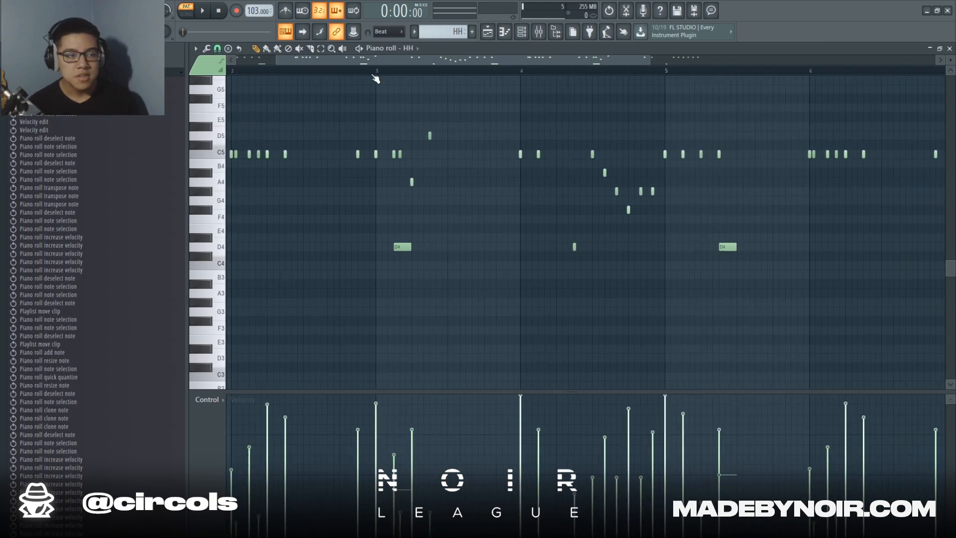
{"action": "scroll", "coordinate": [375, 79], "scroll_direction": "down", "scroll_amount": 5}
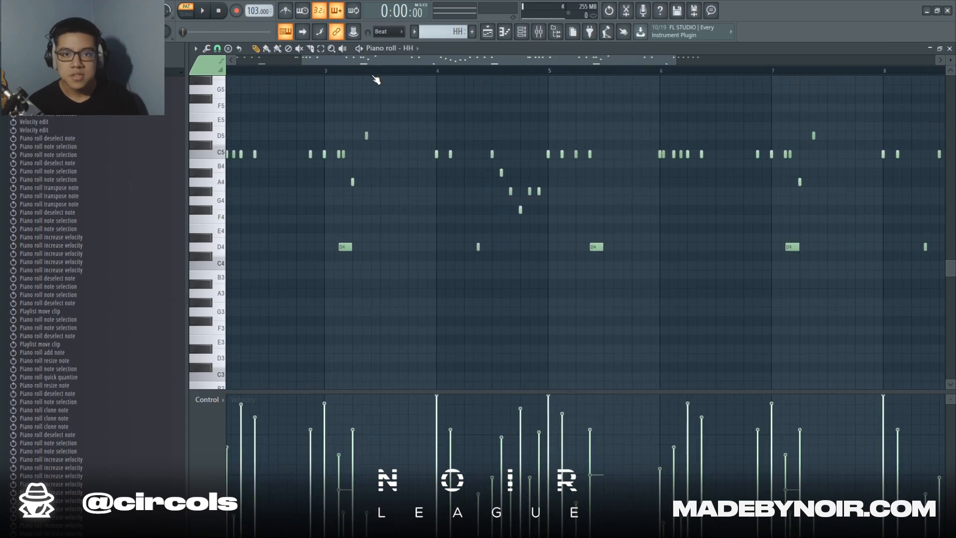
{"action": "scroll", "coordinate": [375, 81], "scroll_direction": "up", "scroll_amount": 3}
{"action": "scroll", "coordinate": [390, 139], "scroll_direction": "down", "scroll_amount": 3}
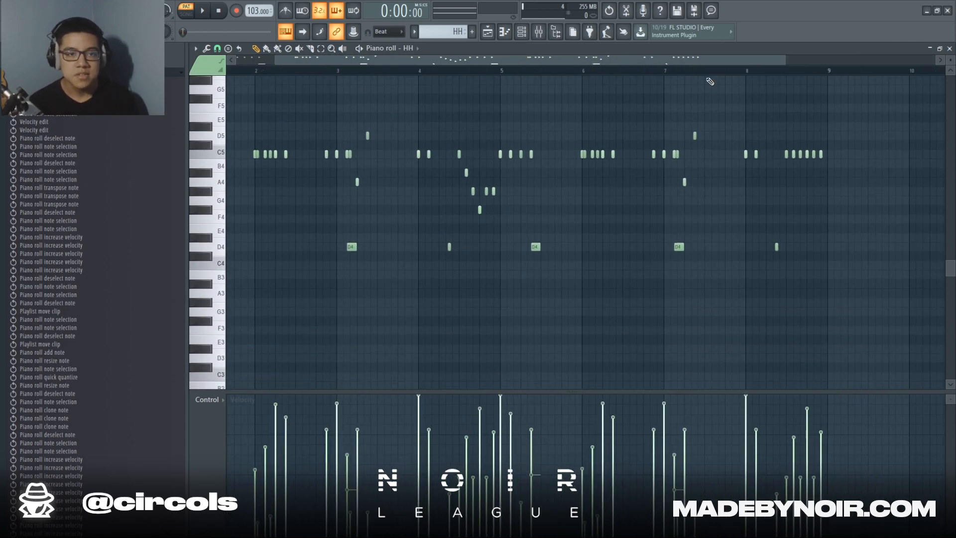
{"action": "left_click_drag", "start_coordinate": [714, 63], "coordinate": [615, 75]}
{"action": "key", "text": "space"}
{"action": "key", "text": "space"}
{"action": "scroll", "coordinate": [558, 76], "scroll_direction": "down", "scroll_amount": 2}
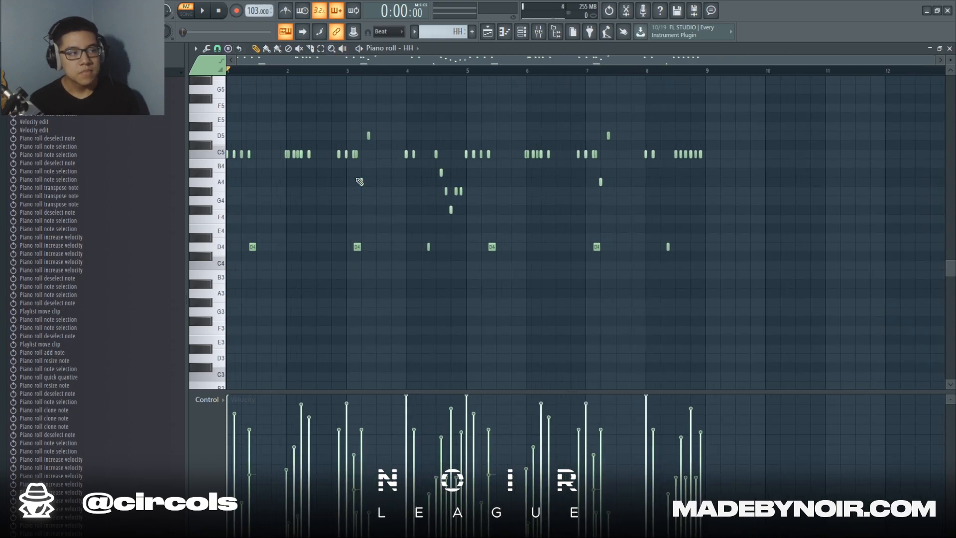
Select all the hi-hat notes, compare the first four bars with the last four by selecting each half, and clear the selection
{"action": "left_click_drag", "start_coordinate": [219, 107], "coordinate": [341, 284]}
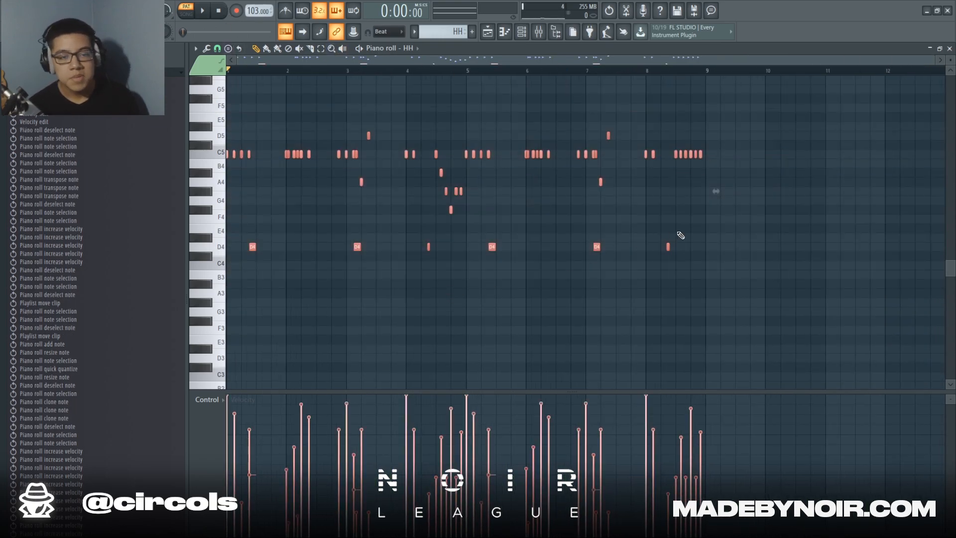
{"action": "left_click", "coordinate": [776, 270]}
{"action": "left_click_drag", "start_coordinate": [217, 119], "coordinate": [417, 305]}
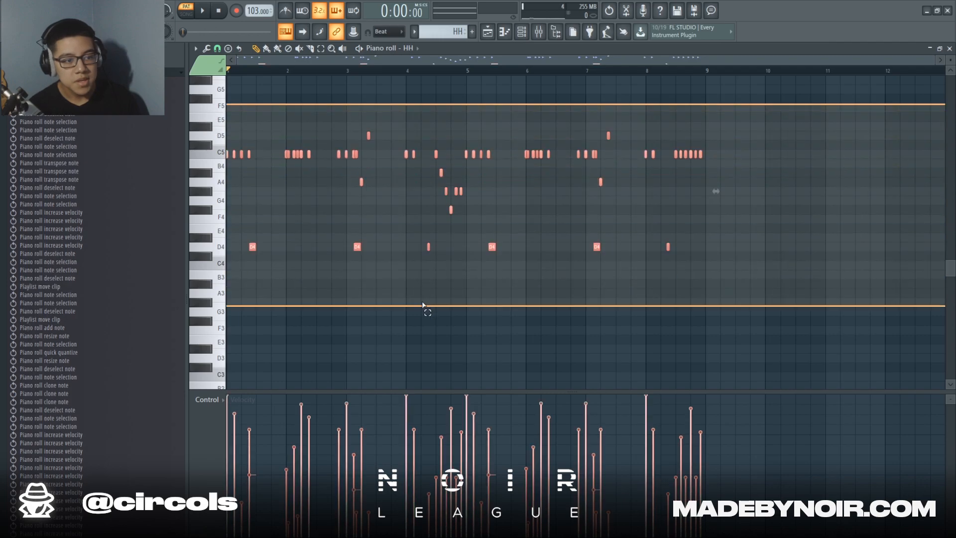
{"action": "left_click", "coordinate": [414, 121]}
{"action": "left_click_drag", "start_coordinate": [473, 103], "coordinate": [227, 279]}
{"action": "left_click_drag", "start_coordinate": [754, 85], "coordinate": [472, 325]}
{"action": "left_click", "coordinate": [735, 284]}
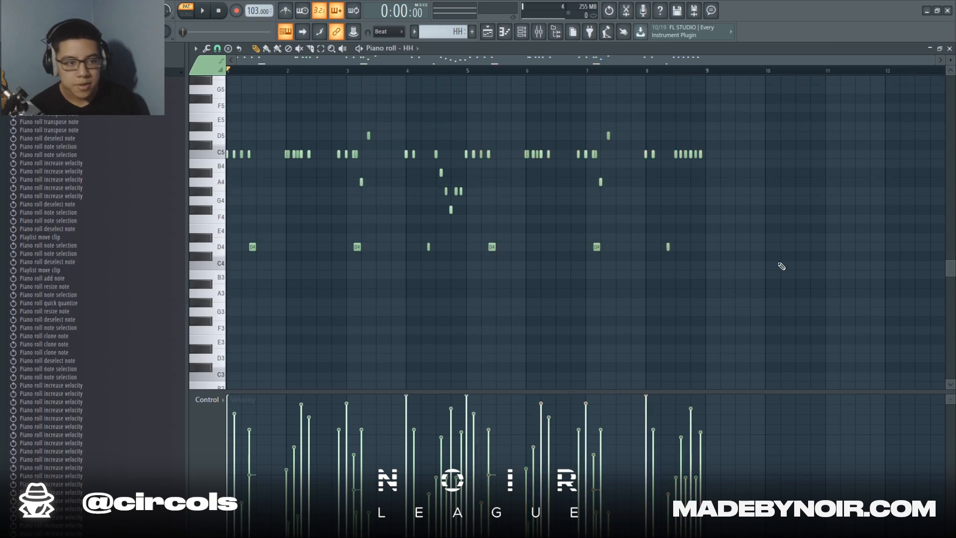
{"action": "left_click_drag", "start_coordinate": [936, 59], "coordinate": [848, 60]}
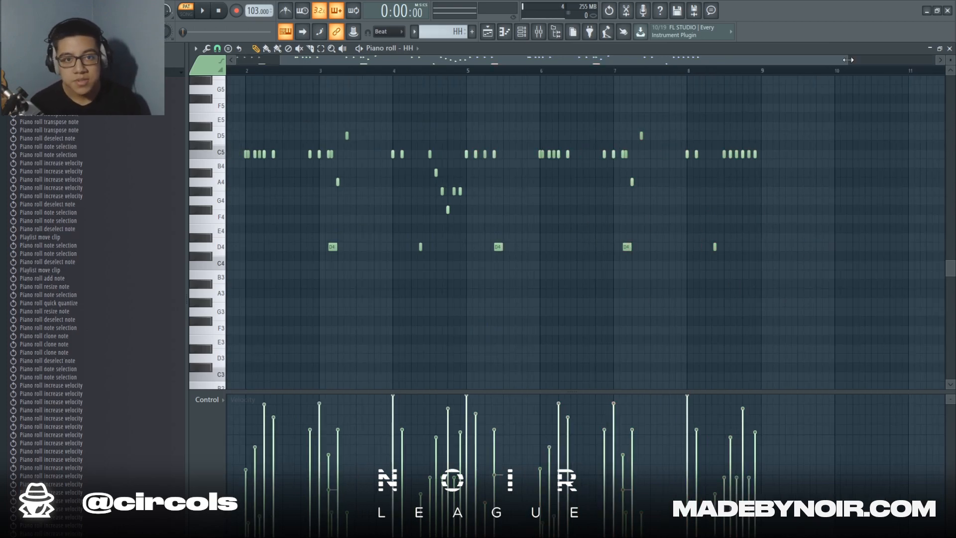
{"action": "left_click_drag", "start_coordinate": [848, 60], "coordinate": [815, 63]}
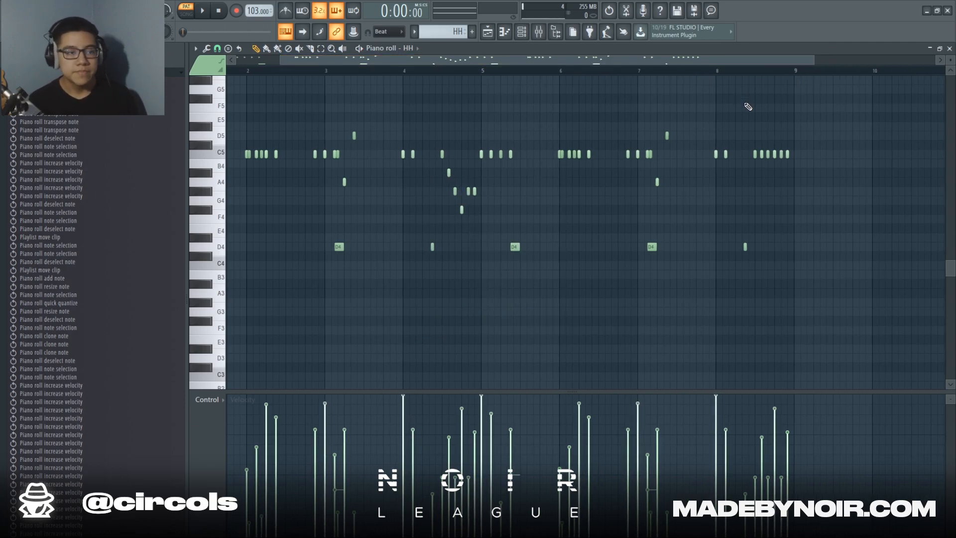
{"action": "left_click_drag", "start_coordinate": [720, 64], "coordinate": [638, 77]}
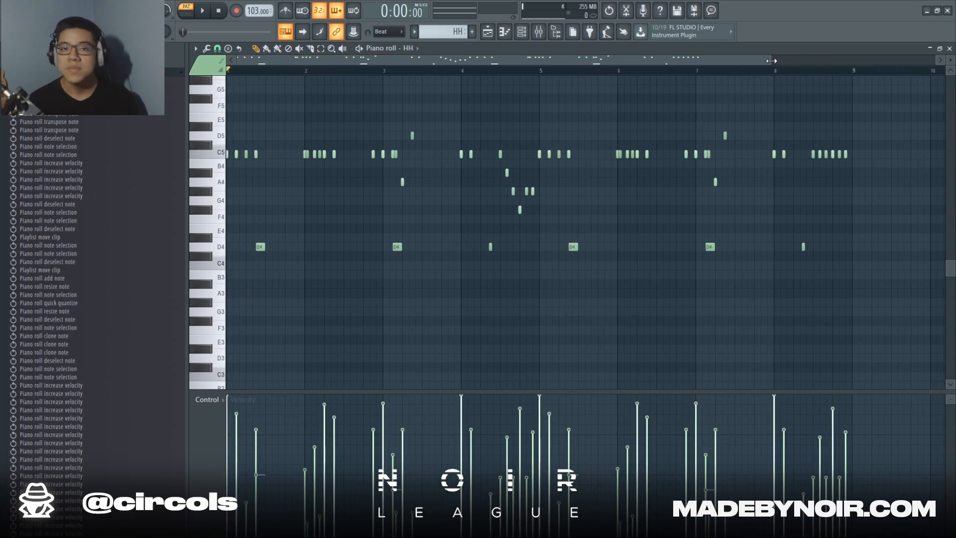
{"action": "left_click_drag", "start_coordinate": [772, 60], "coordinate": [778, 65]}
{"action": "scroll", "coordinate": [673, 159], "scroll_direction": "down", "scroll_amount": 2}
{"action": "scroll", "coordinate": [627, 202], "scroll_direction": "up", "scroll_amount": 3}
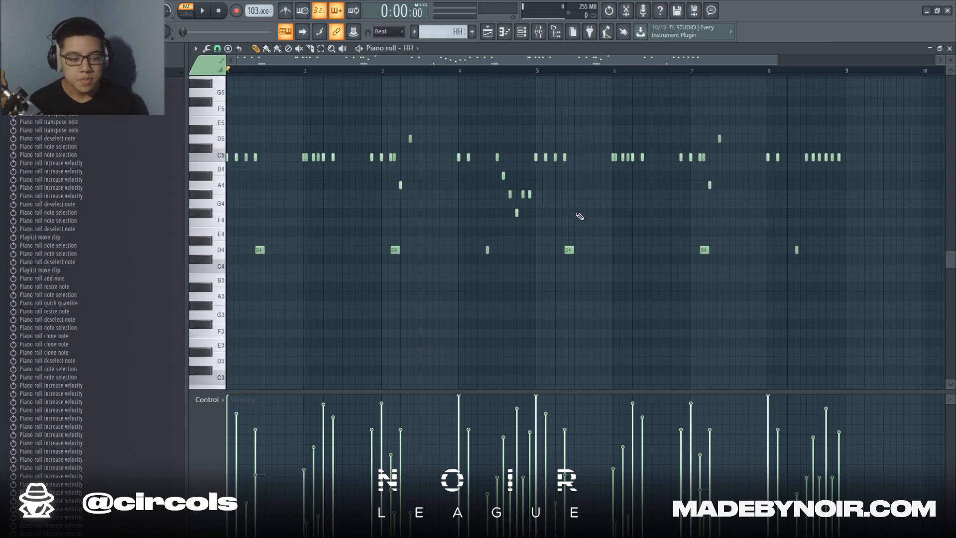
{"action": "scroll", "coordinate": [579, 216], "scroll_direction": "up", "scroll_amount": 1}
Solo the OH and OH 2 tracks in the playlist and play them from bar 9
{"action": "key", "text": "F5"}
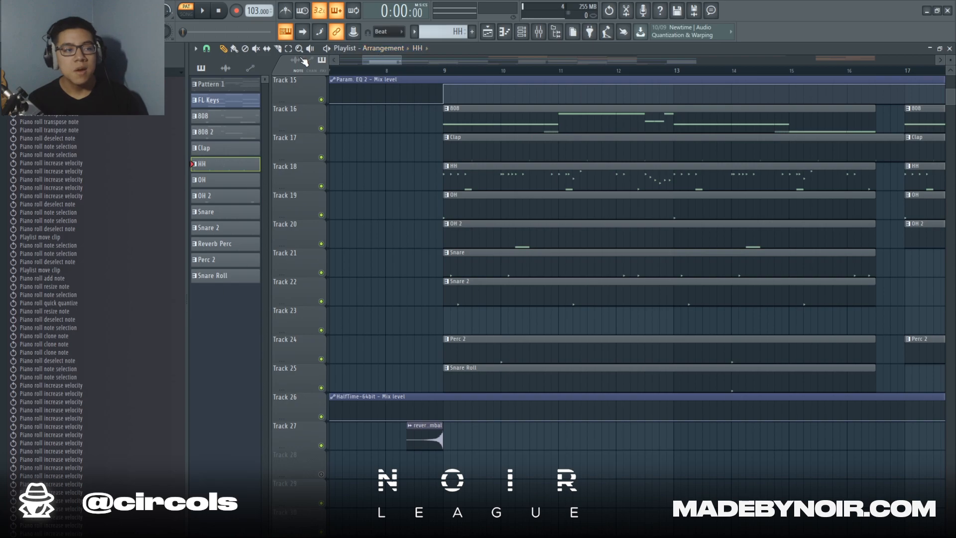
{"action": "left_click", "coordinate": [321, 215], "text": "ctrl"}
{"action": "left_click", "coordinate": [321, 244]}
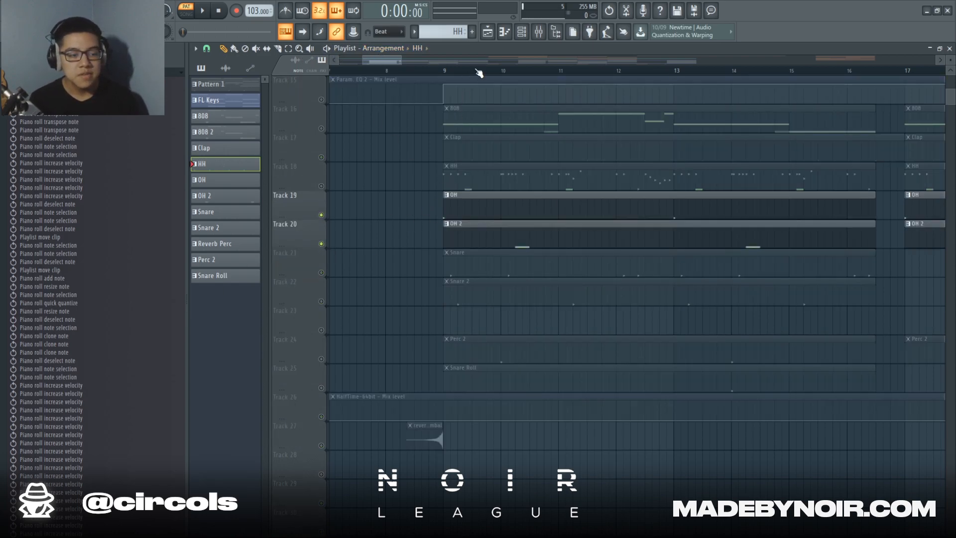
{"action": "left_click", "coordinate": [445, 71]}
{"action": "key", "text": "space"}
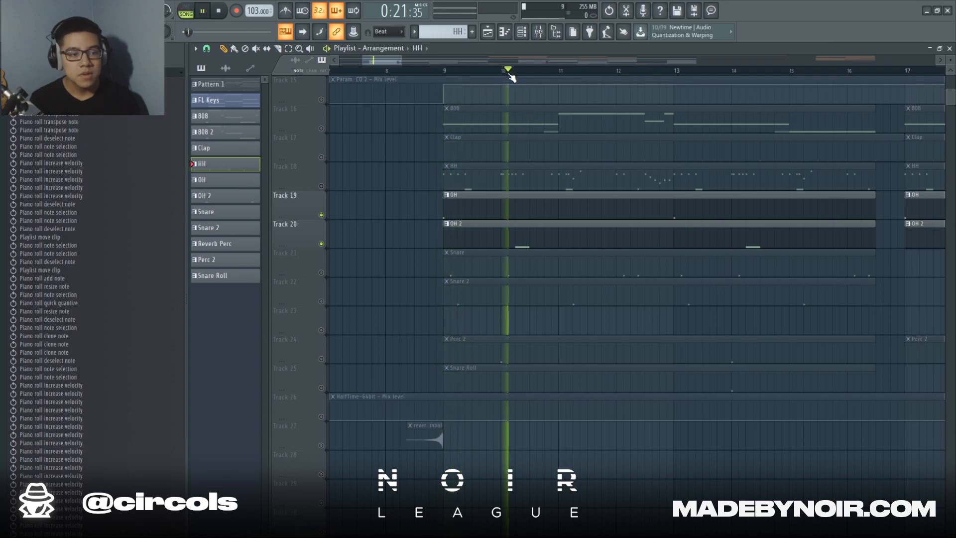
{"action": "key", "text": "space"}
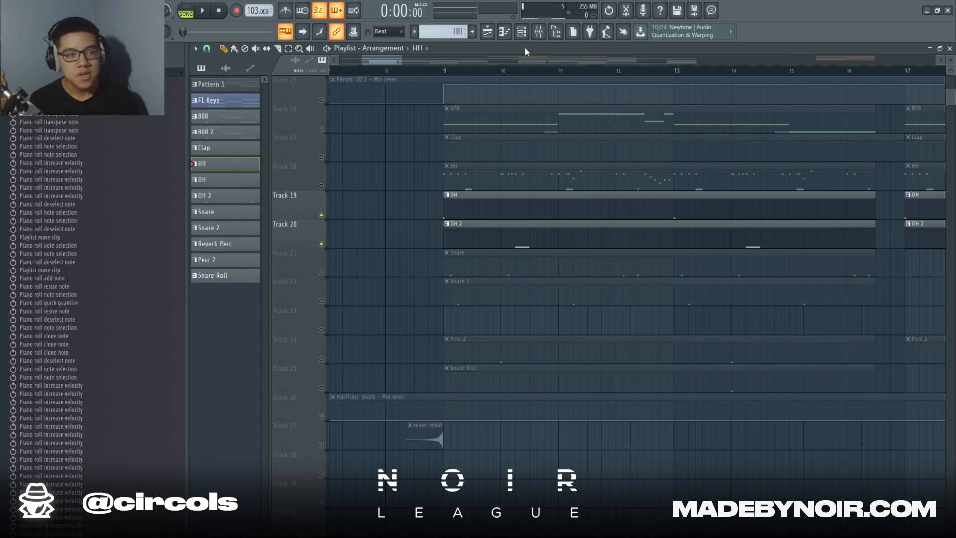
Show the OH 2 channel's volume envelope, audition its sound at different pitches, and close its settings
{"action": "left_click", "coordinate": [522, 32]}
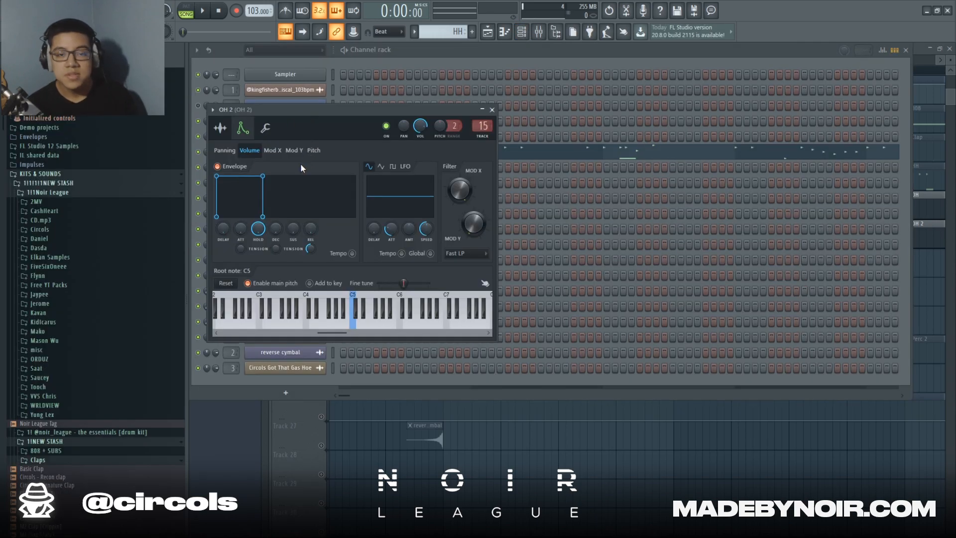
{"action": "left_click_drag", "start_coordinate": [304, 126], "coordinate": [371, 141]}
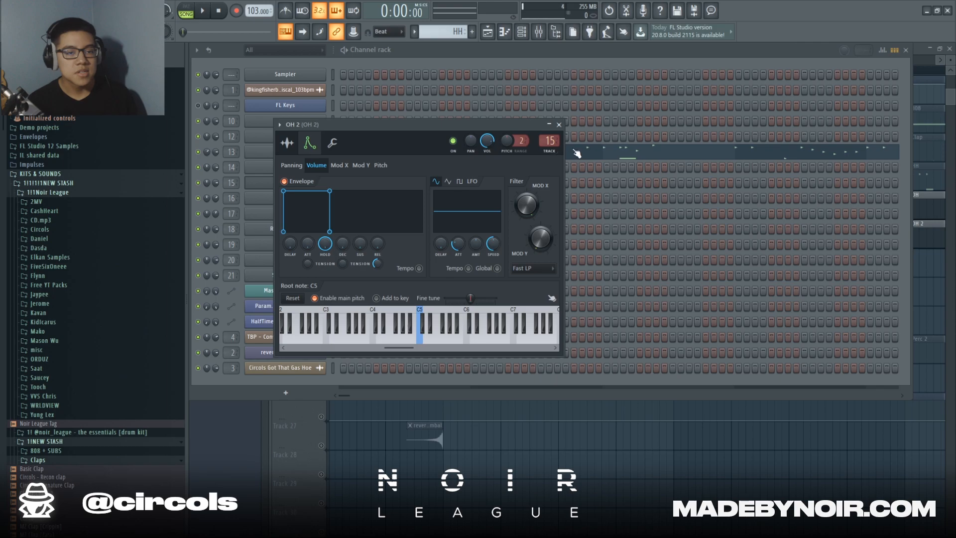
{"action": "left_click_drag", "start_coordinate": [489, 126], "coordinate": [715, 148]}
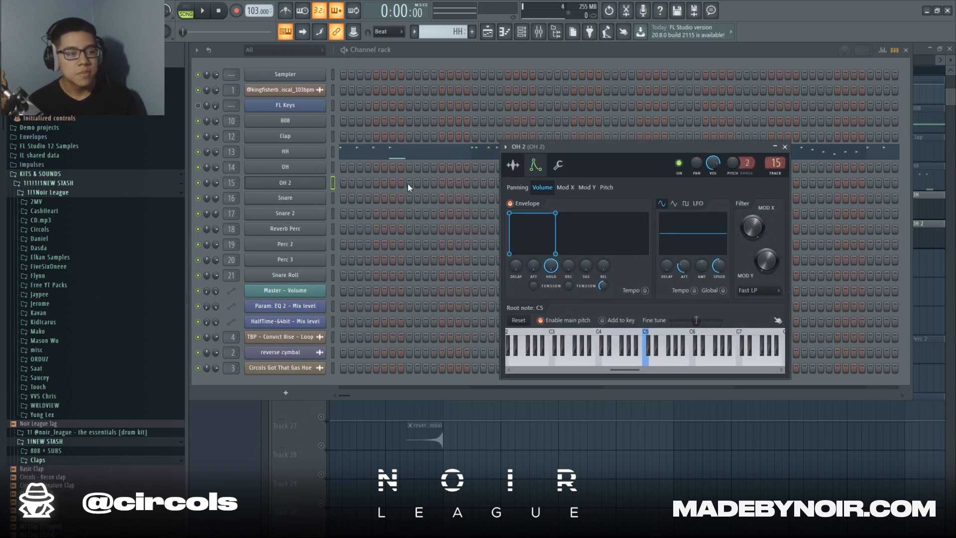
{"action": "key", "text": "v"}
{"action": "key", "text": "x"}
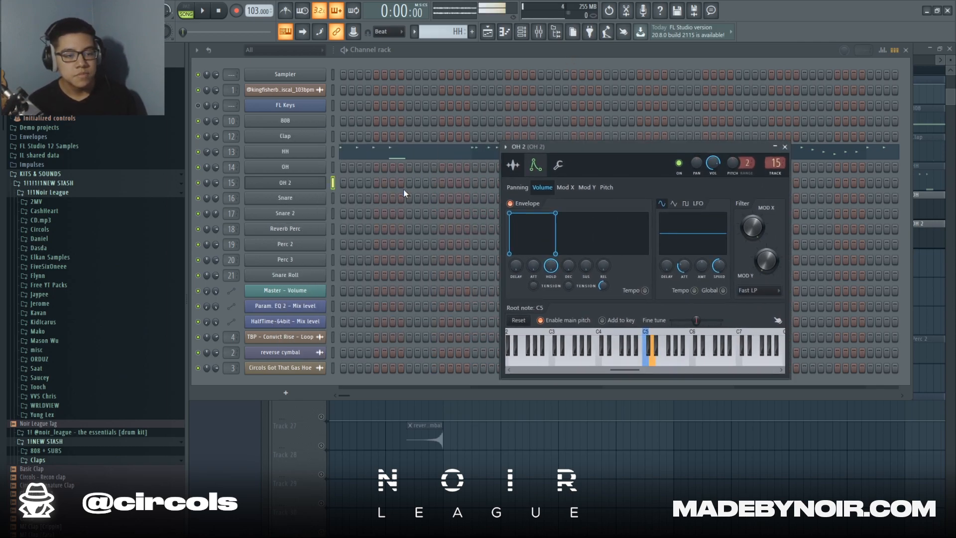
{"action": "key", "text": "Escape"}
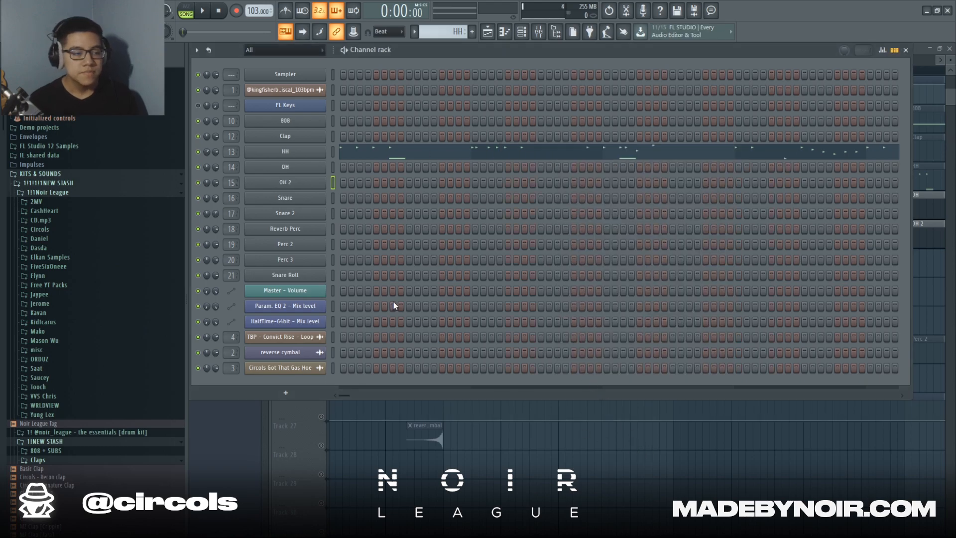
Return to the playlist, unmute all tracks and briefly play the full arrangement from bar 9
{"action": "key", "text": "F6"}
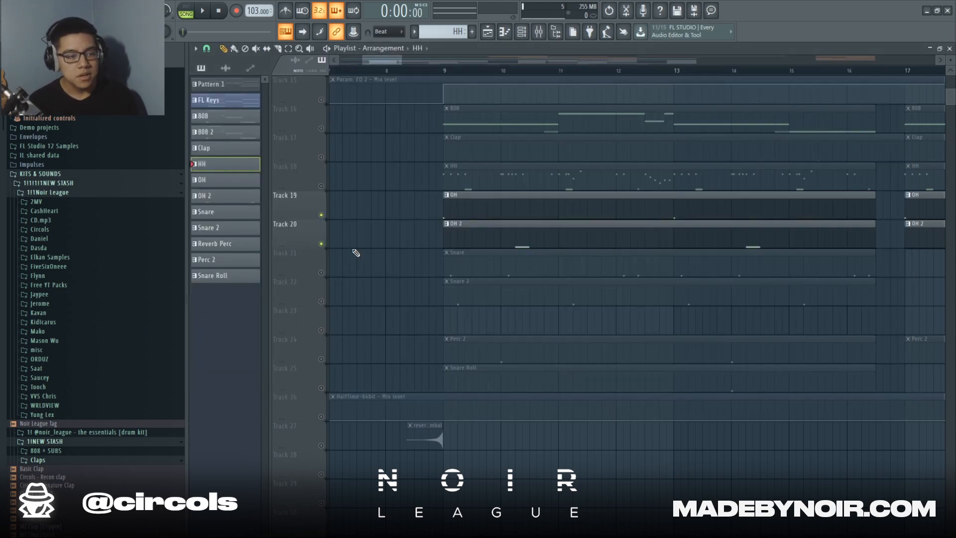
{"action": "right_click", "coordinate": [322, 273]}
{"action": "right_click", "coordinate": [323, 273]}
{"action": "key", "text": "space"}
{"action": "left_click", "coordinate": [436, 71]}
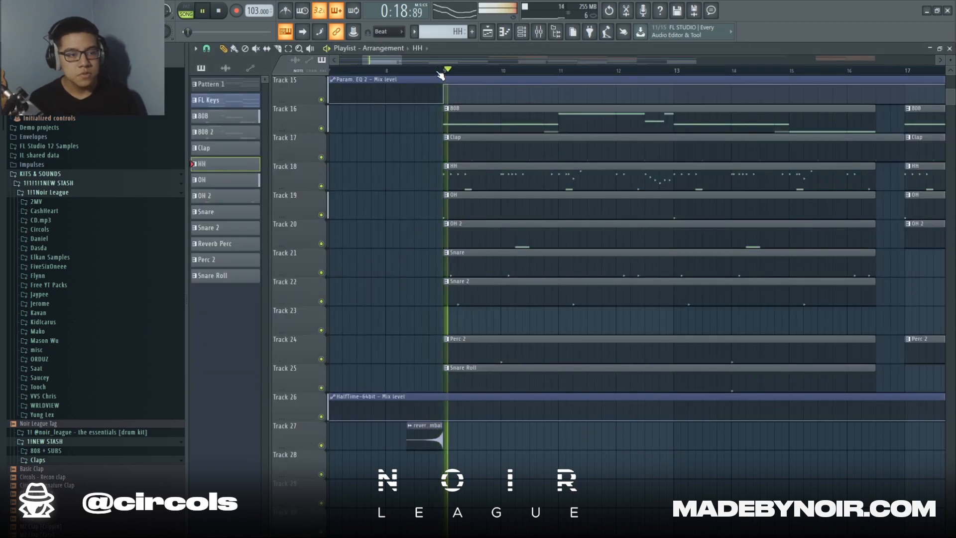
{"action": "scroll", "coordinate": [441, 75], "scroll_direction": "down", "scroll_amount": 5}
{"action": "key", "text": "space"}
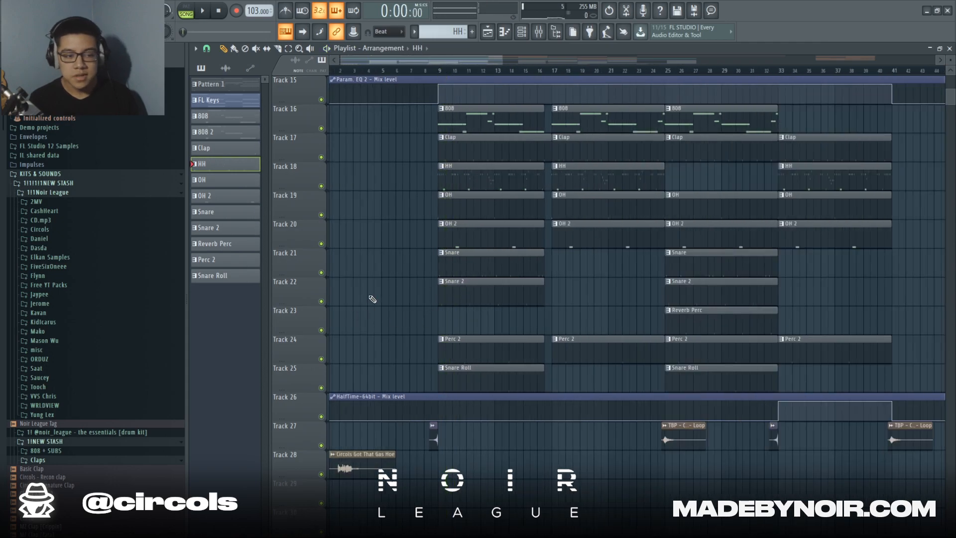
Solo the Snare and Snare 2 tracks, play them from bar 9, and re-enable all tracks
{"action": "right_click", "coordinate": [321, 272]}
{"action": "left_click", "coordinate": [322, 301]}
{"action": "left_click", "coordinate": [440, 72]}
{"action": "key", "text": "space"}
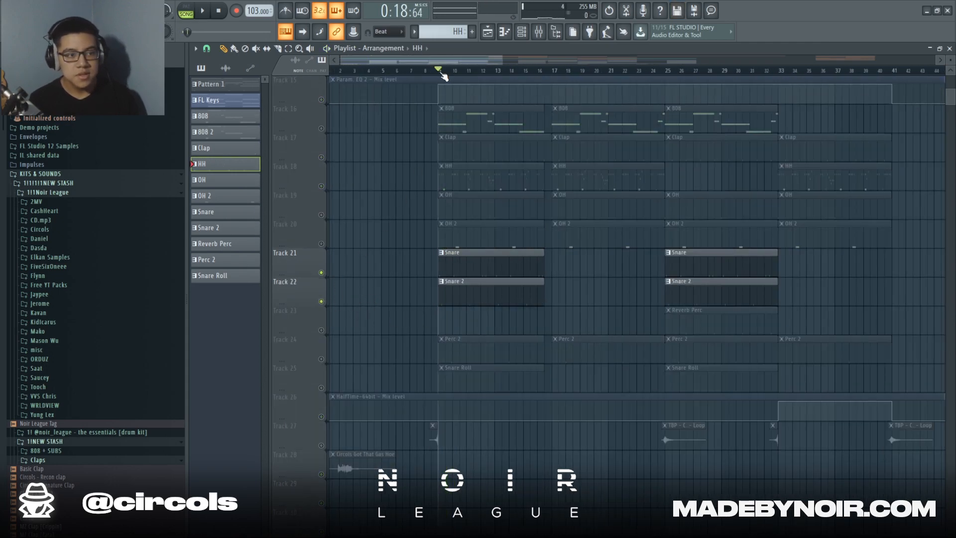
{"action": "scroll", "coordinate": [443, 75], "scroll_direction": "up", "scroll_amount": 3}
{"action": "scroll", "coordinate": [443, 75], "scroll_direction": "up", "scroll_amount": 3}
{"action": "key", "text": "space"}
{"action": "right_click", "coordinate": [322, 253]}
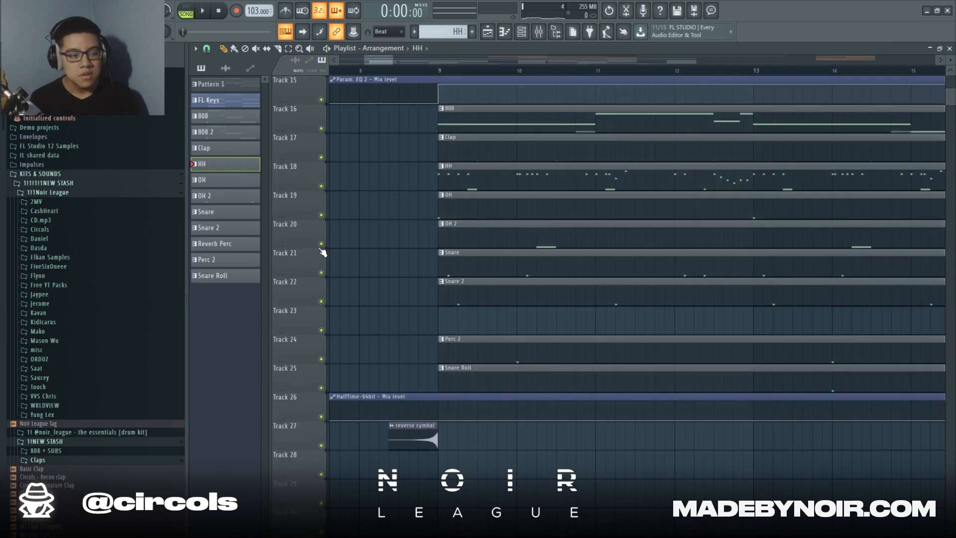
Examine the notes of the Snare pattern and of the Snare 2 pattern in the piano roll
{"action": "double_click", "coordinate": [523, 273]}
{"action": "scroll", "coordinate": [393, 291], "scroll_direction": "up", "scroll_amount": 2}
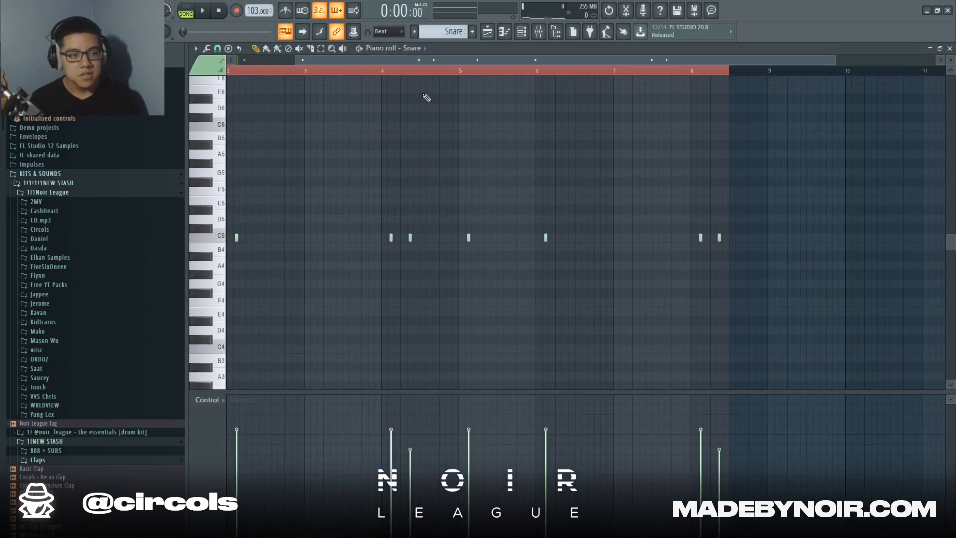
{"action": "left_click", "coordinate": [415, 50]}
{"action": "left_click", "coordinate": [444, 241]}
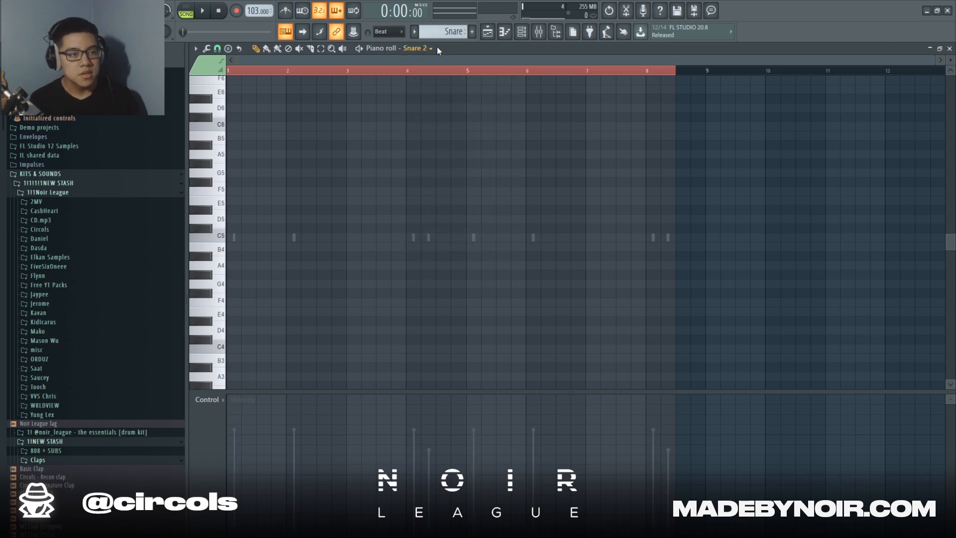
{"action": "key", "text": "F5"}
{"action": "double_click", "coordinate": [465, 280]}
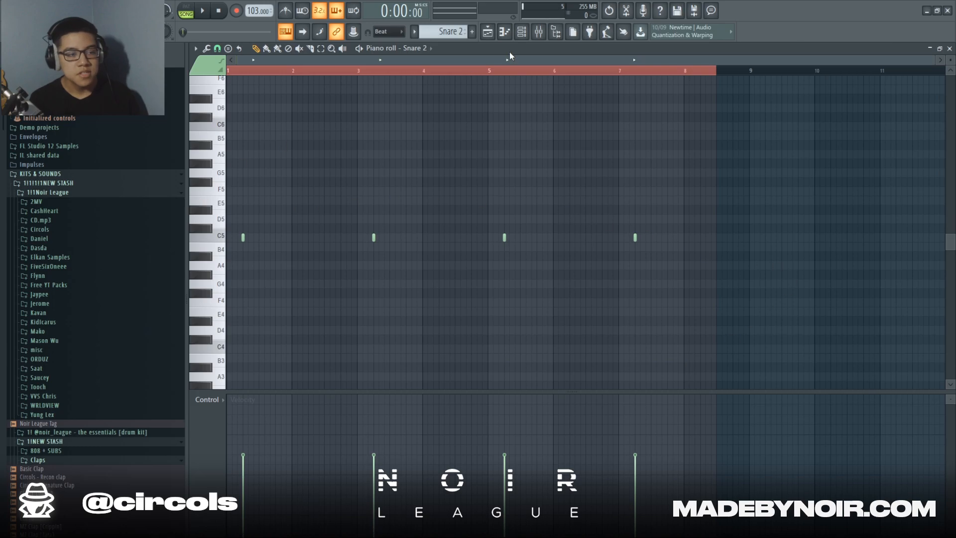
Play the song in the playlist with all tracks enabled, survey the whole arrangement, and stop playback
{"action": "left_click", "coordinate": [487, 31]}
{"action": "key", "text": "space"}
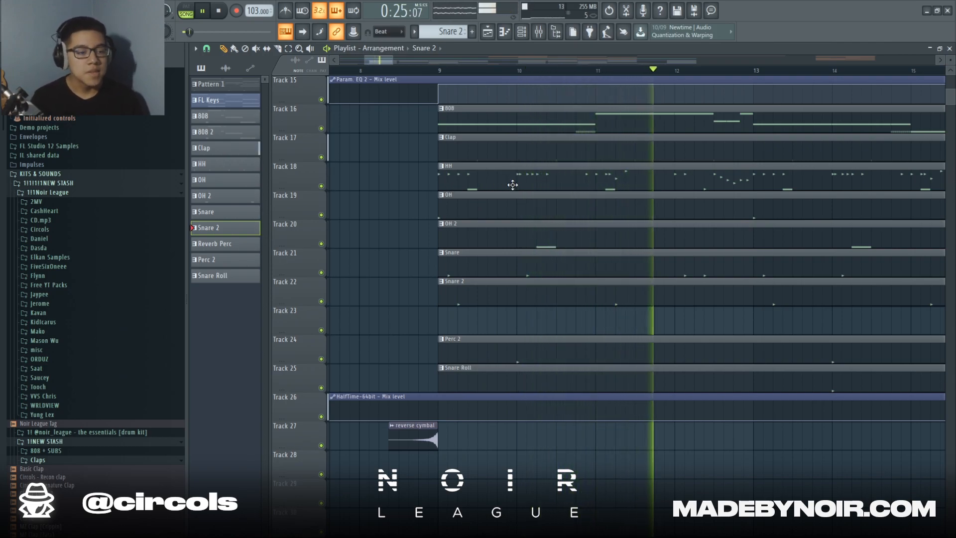
{"action": "scroll", "coordinate": [513, 184], "scroll_direction": "down", "scroll_amount": 8, "text": "ctrl"}
{"action": "scroll", "coordinate": [516, 257], "scroll_direction": "down", "scroll_amount": 2}
{"action": "scroll", "coordinate": [453, 282], "scroll_direction": "up", "scroll_amount": 4}
{"action": "scroll", "coordinate": [447, 298], "scroll_direction": "down", "scroll_amount": 4}
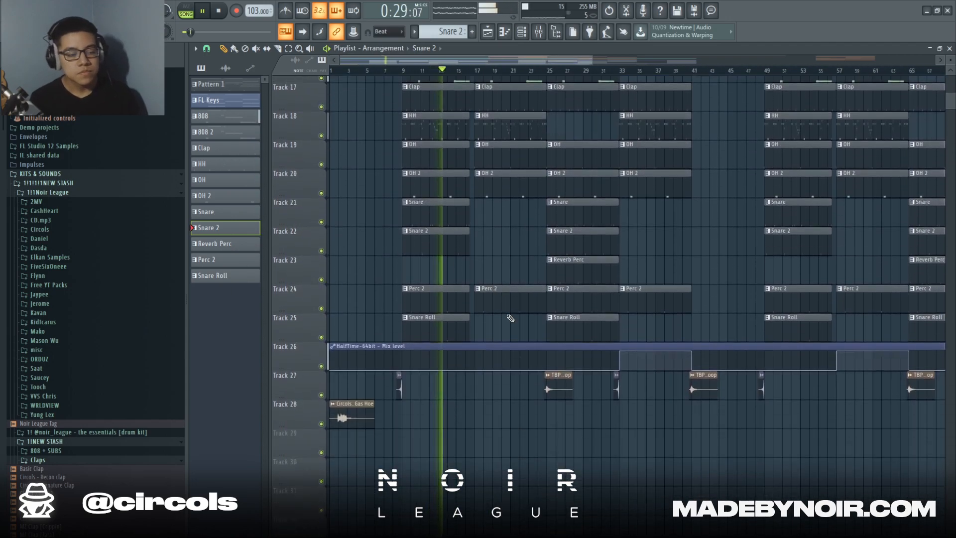
{"action": "scroll", "coordinate": [512, 301], "scroll_direction": "up", "scroll_amount": 4}
{"action": "key", "text": "space"}
{"action": "scroll", "coordinate": [512, 301], "scroll_direction": "down", "scroll_amount": 4, "text": "ctrl"}
{"action": "scroll", "coordinate": [507, 264], "scroll_direction": "up", "scroll_amount": 4}
{"action": "scroll", "coordinate": [556, 184], "scroll_direction": "down", "scroll_amount": 8}
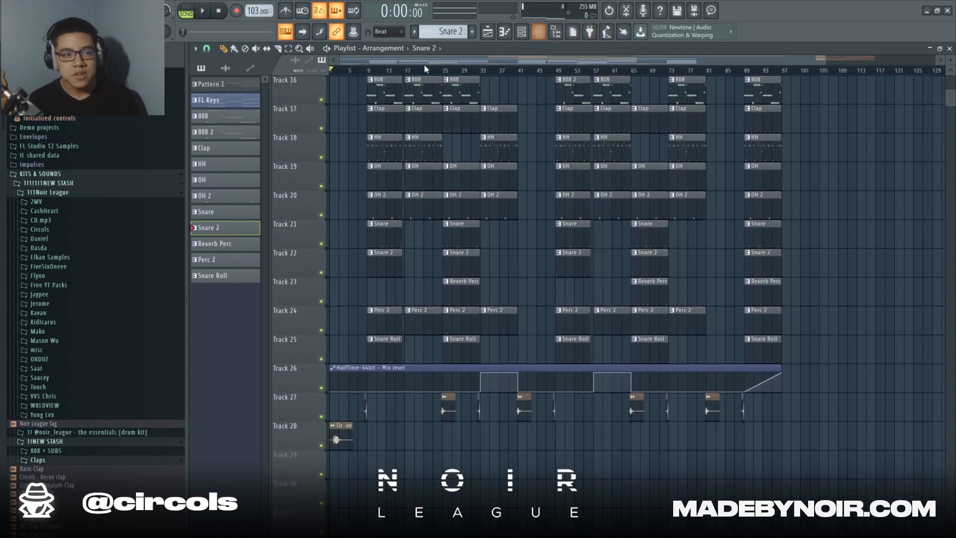
Select bars 9 to 17 on the playlist timeline and open the 808 pattern in the piano roll
{"action": "left_click_drag", "start_coordinate": [369, 74], "coordinate": [408, 74]}
{"action": "scroll", "coordinate": [550, 90], "scroll_direction": "up", "scroll_amount": 5, "text": "ctrl"}
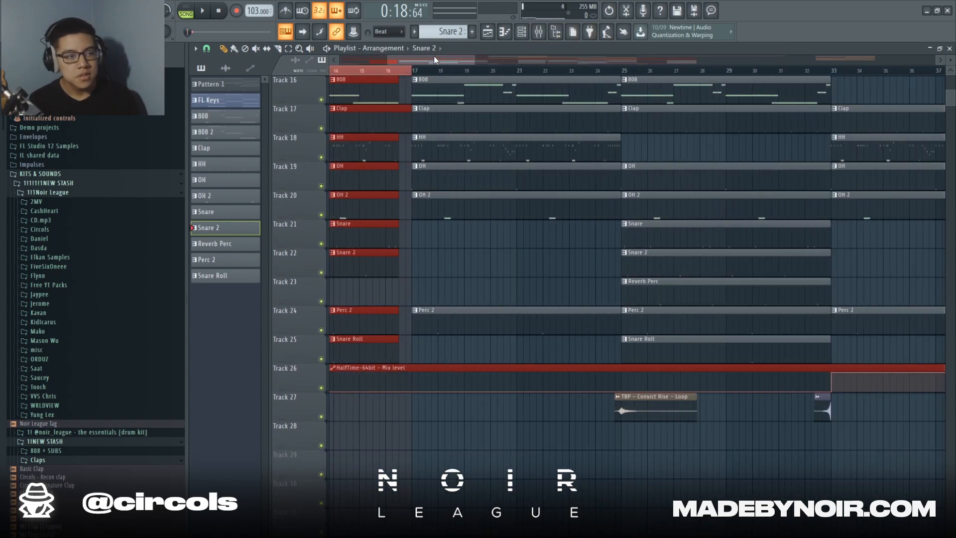
{"action": "double_click", "coordinate": [594, 101]}
{"action": "scroll", "coordinate": [550, 71], "scroll_direction": "down", "scroll_amount": 3, "text": "ctrl"}
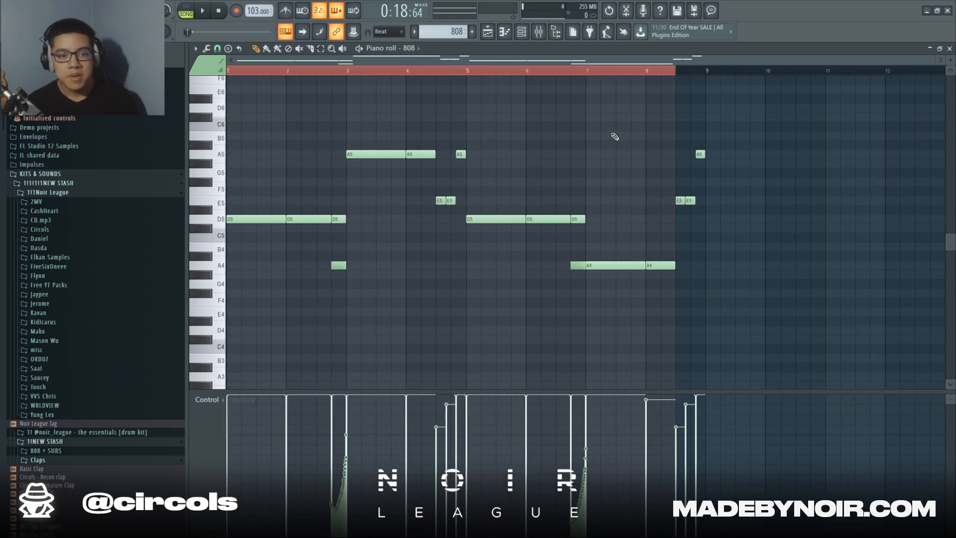
Examine the 808 notes in the piano roll and channel rack, selecting the short A4 slide note just before bar 3
{"action": "scroll", "coordinate": [615, 136], "scroll_direction": "down", "scroll_amount": 3}
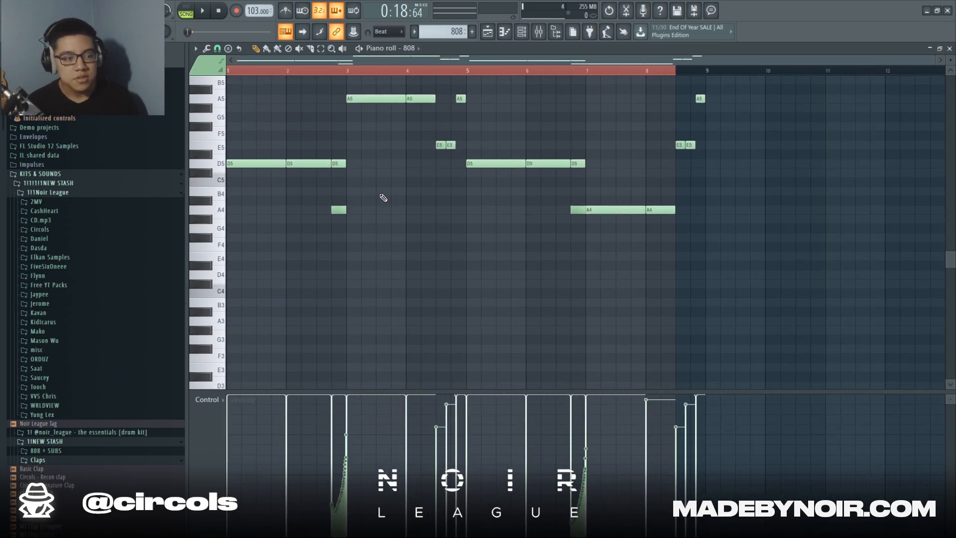
{"action": "left_click", "coordinate": [521, 31]}
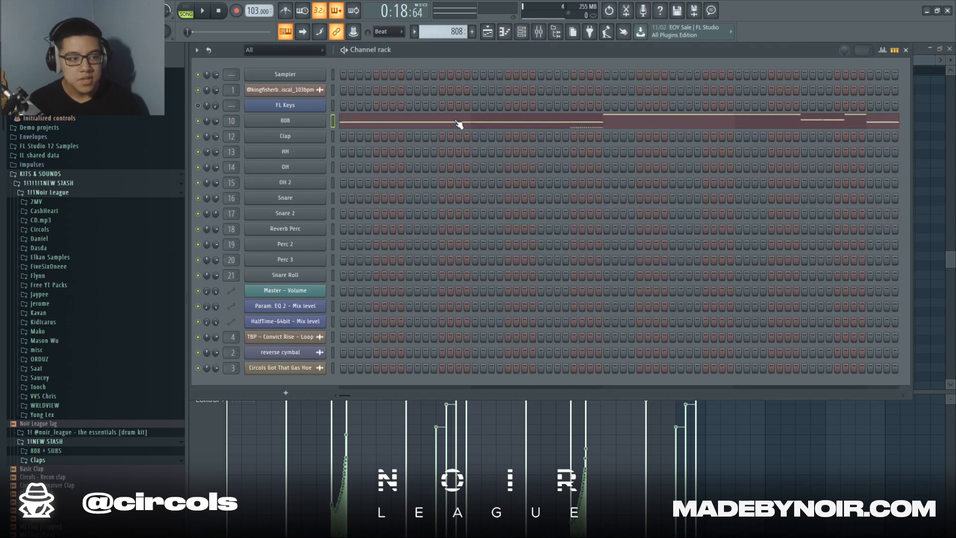
{"action": "left_click", "coordinate": [933, 291]}
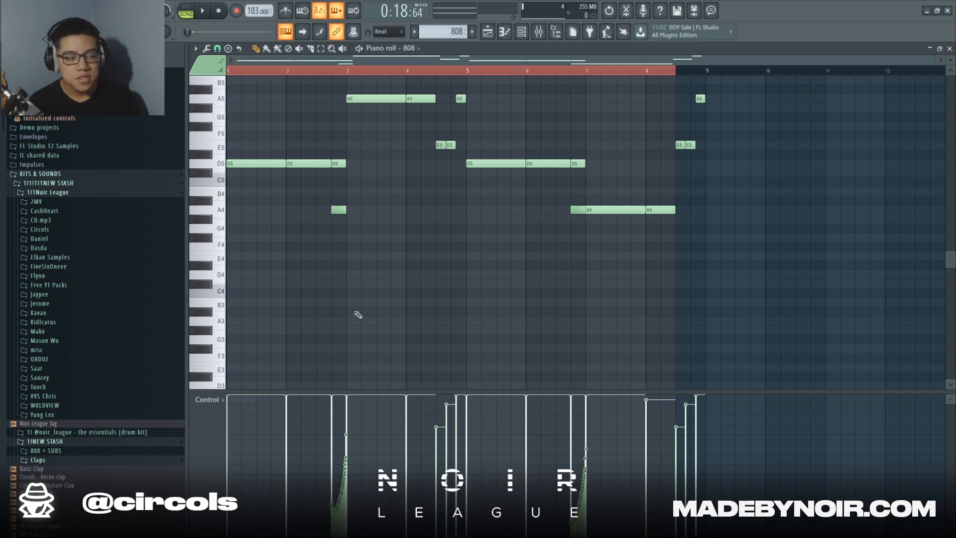
{"action": "left_click_drag", "start_coordinate": [425, 296], "coordinate": [291, 199]}
{"action": "scroll", "coordinate": [361, 75], "scroll_direction": "up", "scroll_amount": 3}
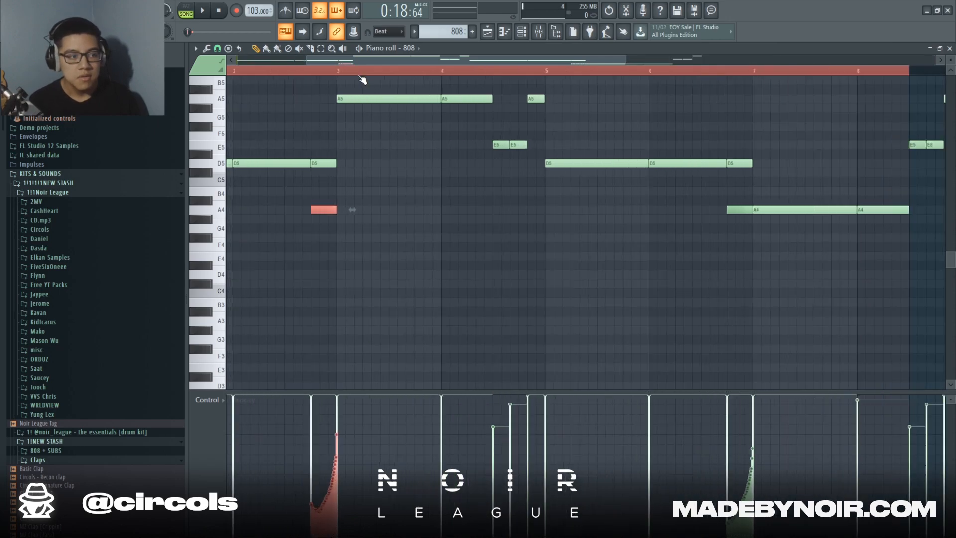
{"action": "left_click_drag", "start_coordinate": [506, 59], "coordinate": [432, 64]}
{"action": "left_click", "coordinate": [523, 34]}
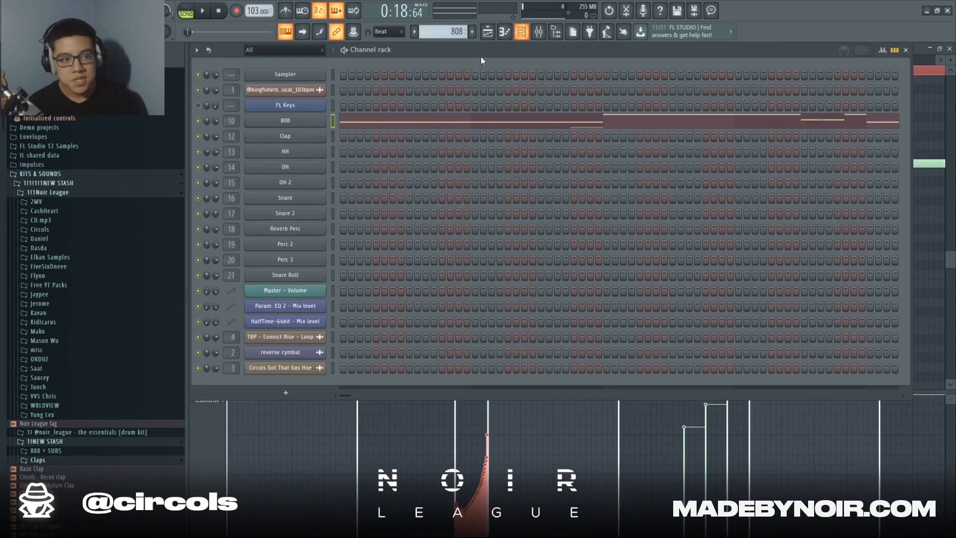
Return to the playlist, open the HH pattern in the piano roll, examine its notes and audition the low D4 key
{"action": "left_click", "coordinate": [495, 34]}
{"action": "left_click", "coordinate": [488, 188], "text": "ctrl"}
{"action": "scroll", "coordinate": [489, 188], "scroll_direction": "up", "scroll_amount": 2}
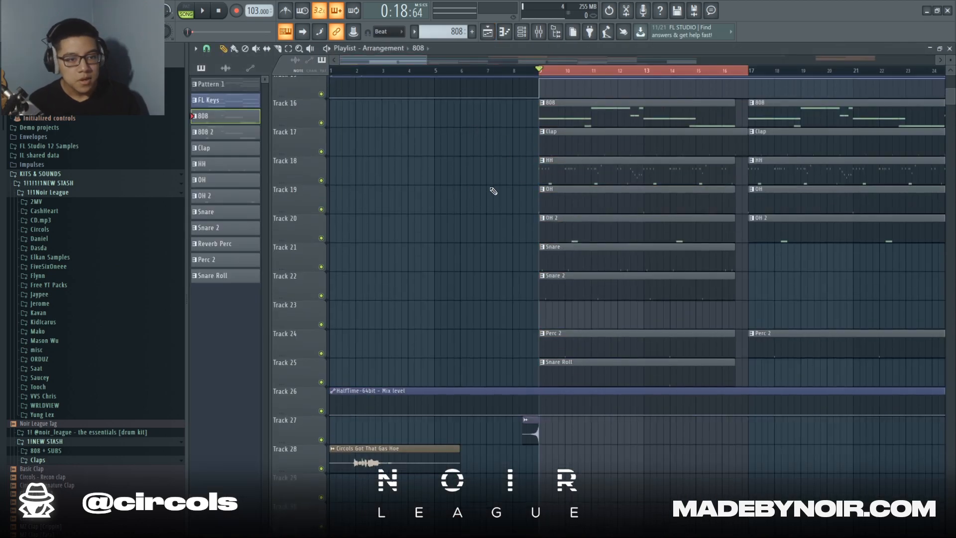
{"action": "double_click", "coordinate": [579, 215]}
{"action": "left_click_drag", "start_coordinate": [569, 65], "coordinate": [438, 80]}
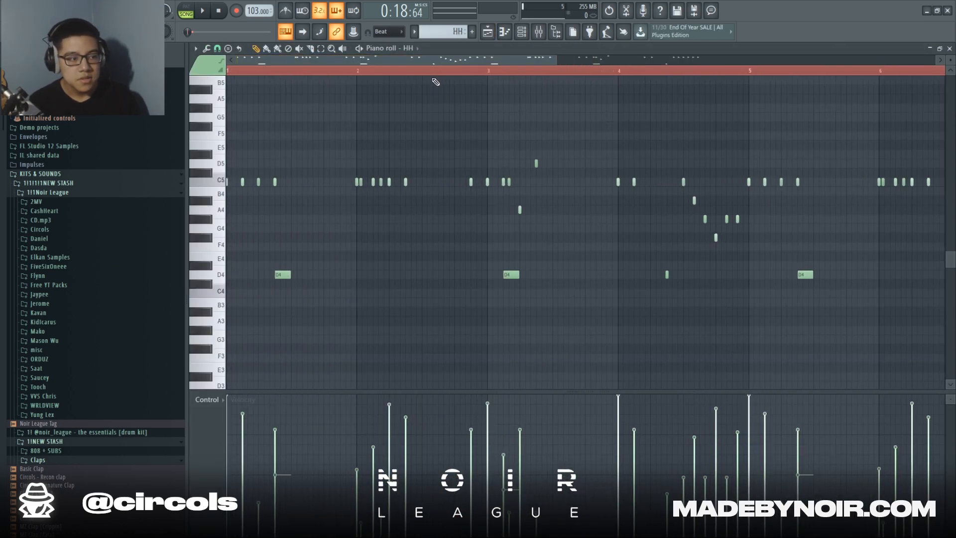
{"action": "scroll", "coordinate": [404, 80], "scroll_direction": "down", "scroll_amount": 3}
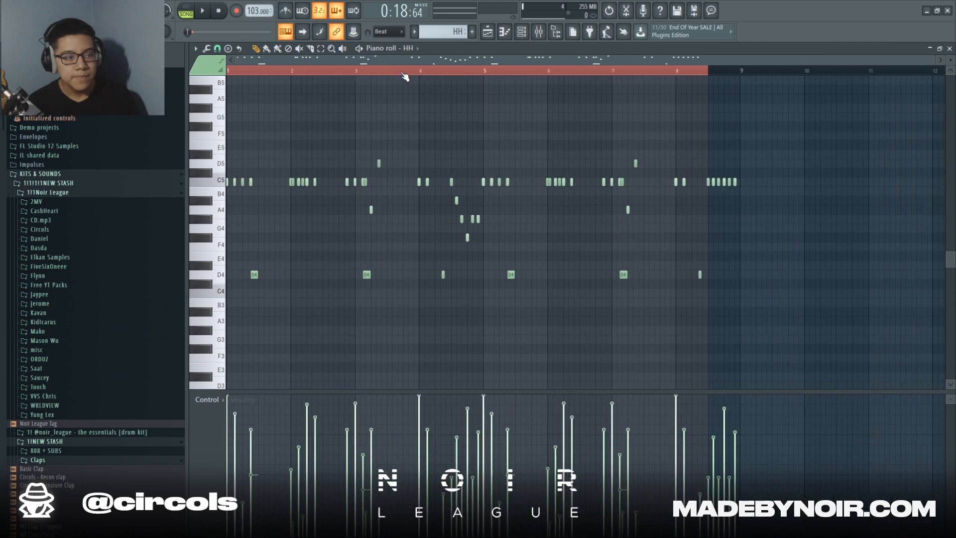
{"action": "left_click", "coordinate": [214, 275]}
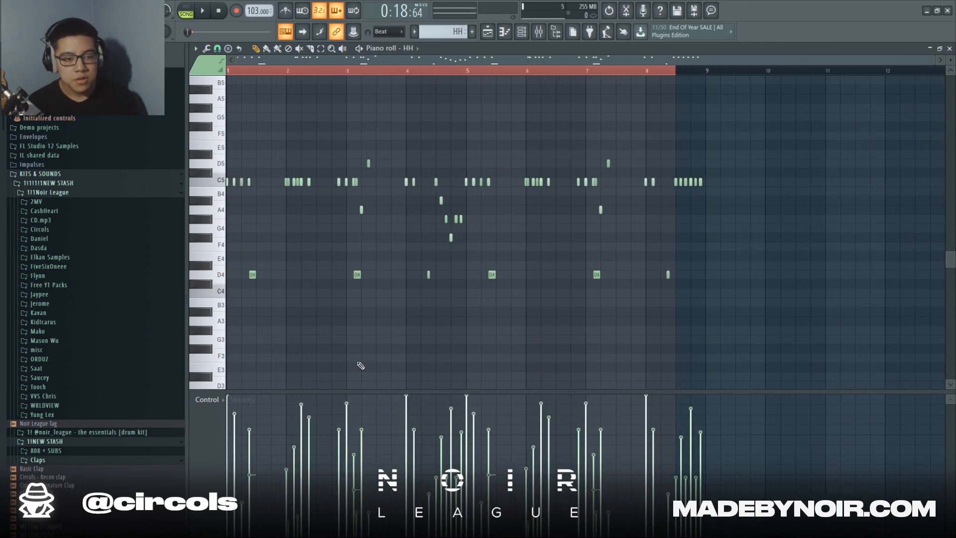
Show the channel rack and mixer, and inspect the effects on the HH mixer track, including Fruity Delay 3
{"action": "left_click", "coordinate": [521, 31]}
{"action": "left_click", "coordinate": [539, 32]}
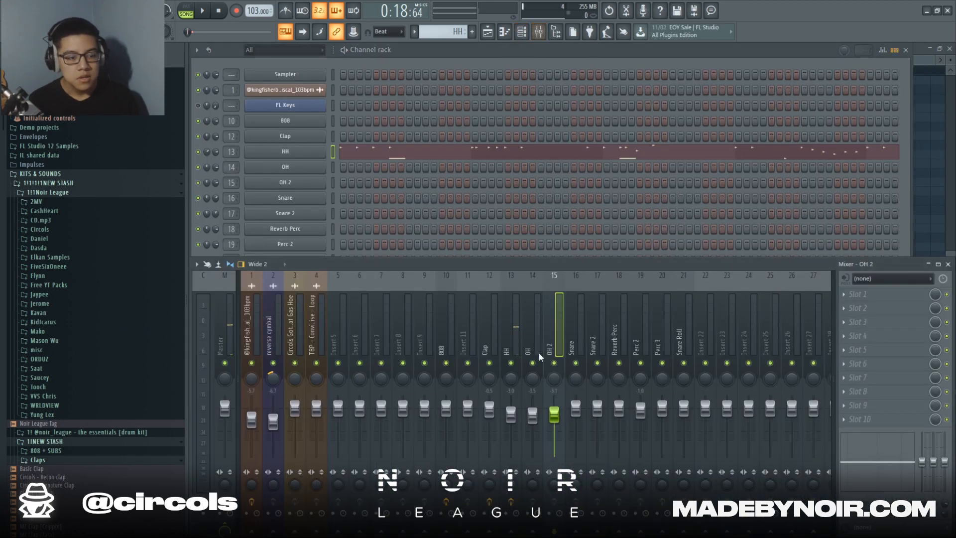
{"action": "left_click", "coordinate": [518, 341]}
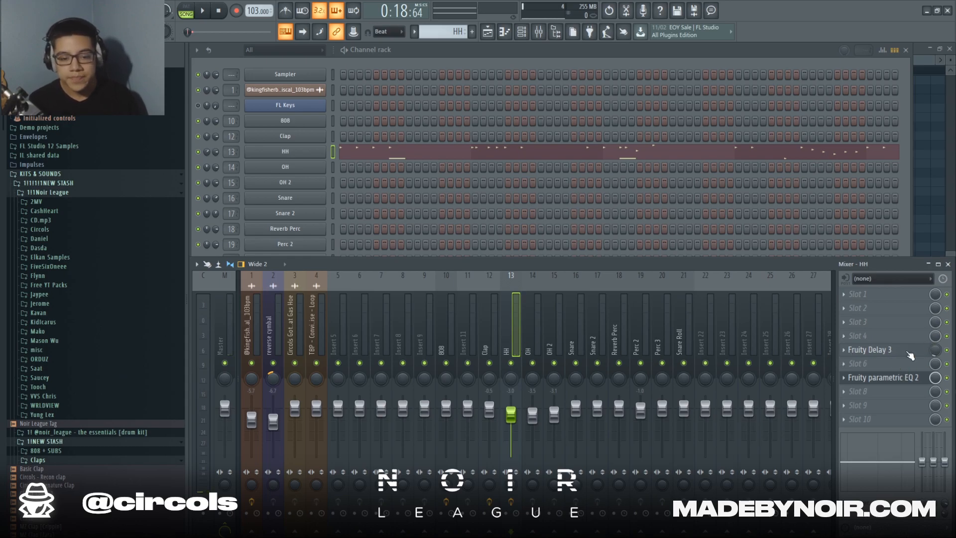
Play the beat from bar 9 twice with the HH notes and mixer track in view, stopping after each playthrough
{"action": "key", "text": "F7"}
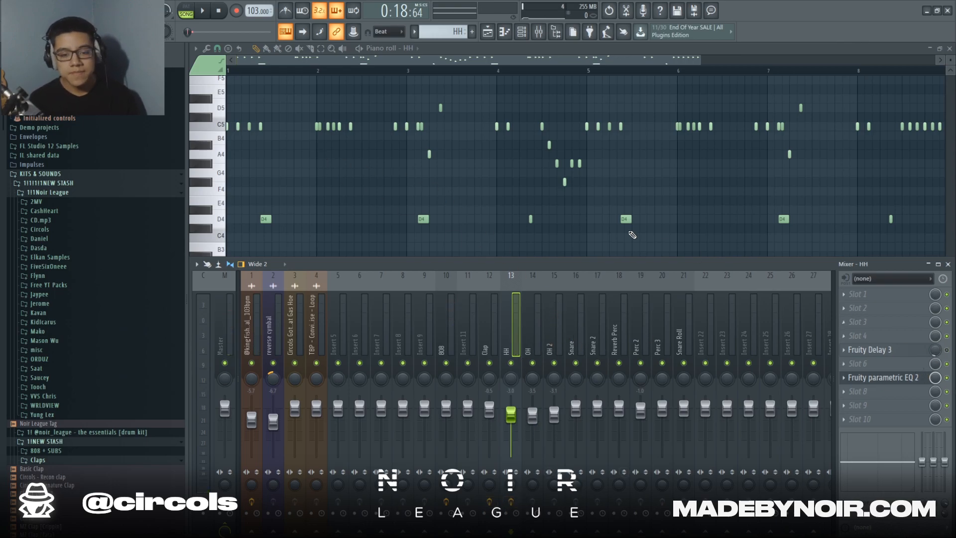
{"action": "key", "text": "space"}
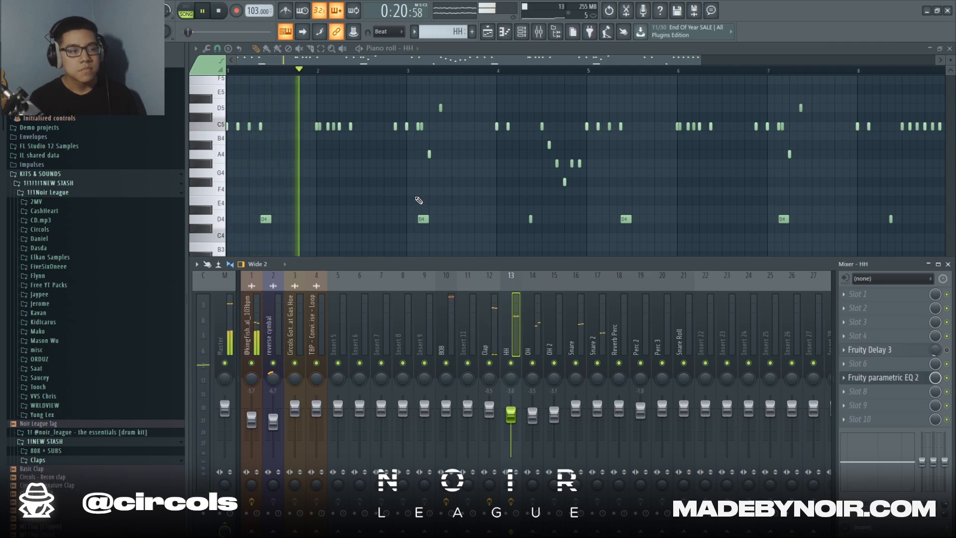
{"action": "key", "text": "space"}
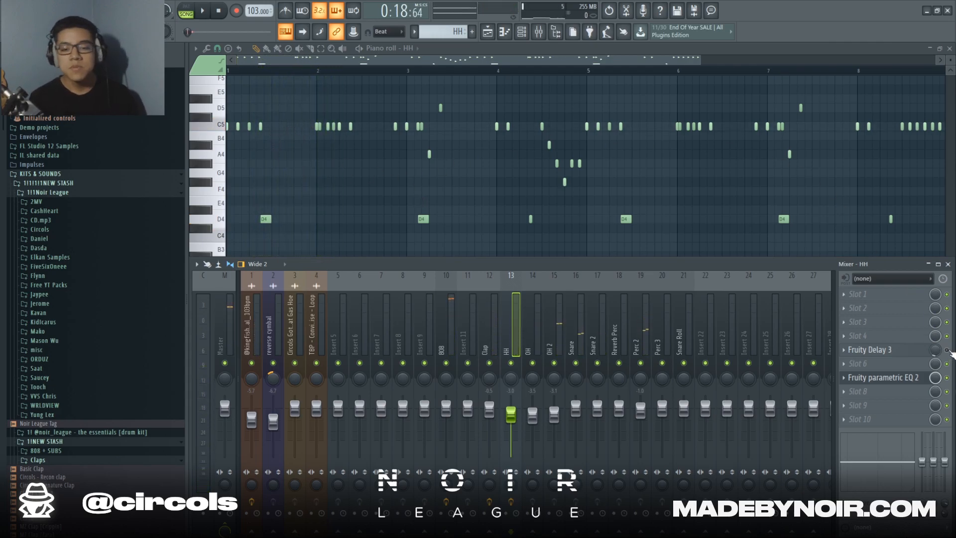
{"action": "key", "text": "space"}
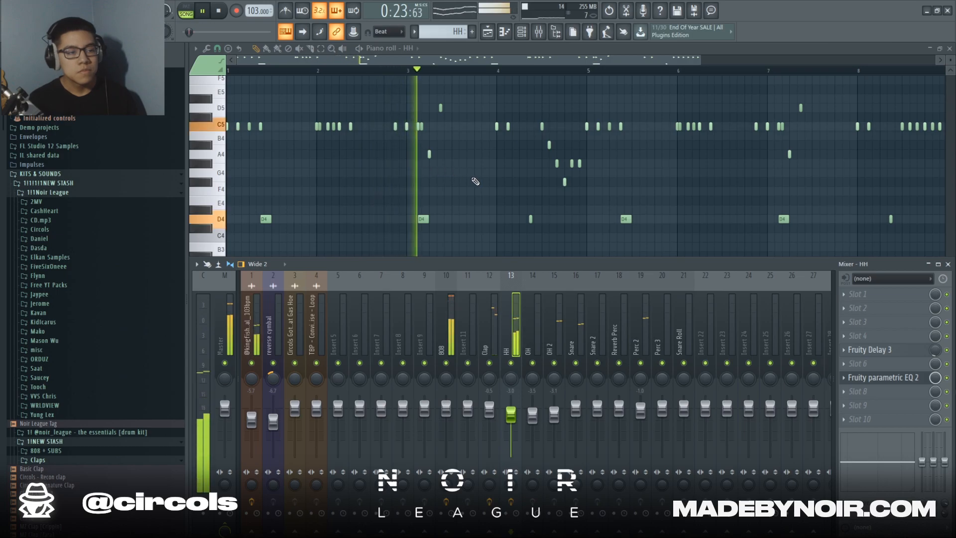
{"action": "key", "text": "space"}
Close the mixer and study the pitch changes, rolls and velocities across the whole HH pattern
{"action": "key", "text": "F9"}
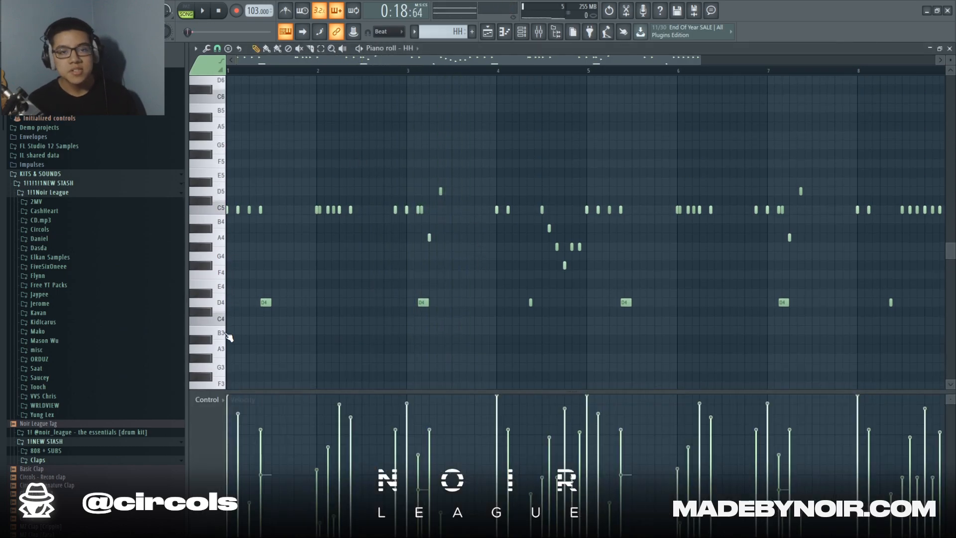
{"action": "scroll", "coordinate": [230, 338], "scroll_direction": "down", "scroll_amount": 3}
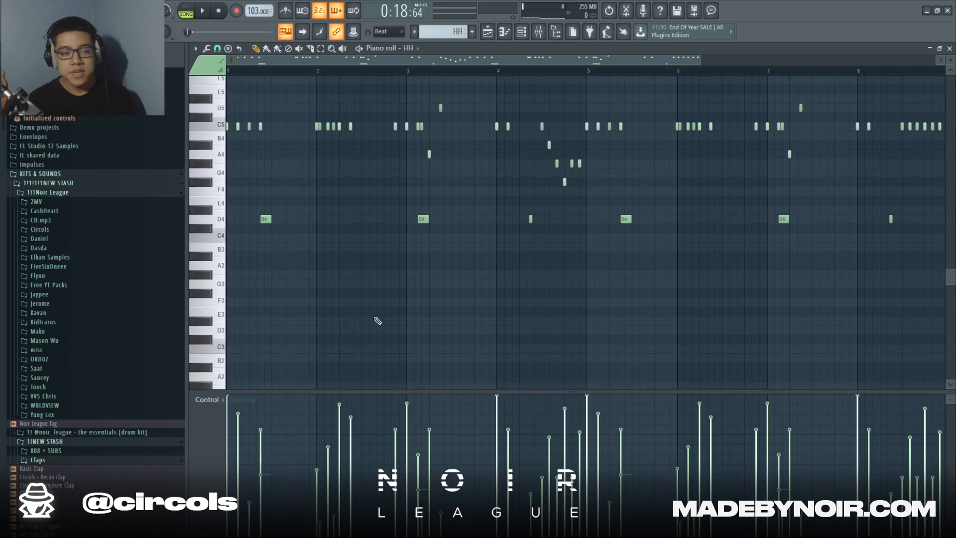
{"action": "scroll", "coordinate": [391, 226], "scroll_direction": "up", "scroll_amount": 3}
{"action": "scroll", "coordinate": [460, 70], "scroll_direction": "down", "scroll_amount": 2}
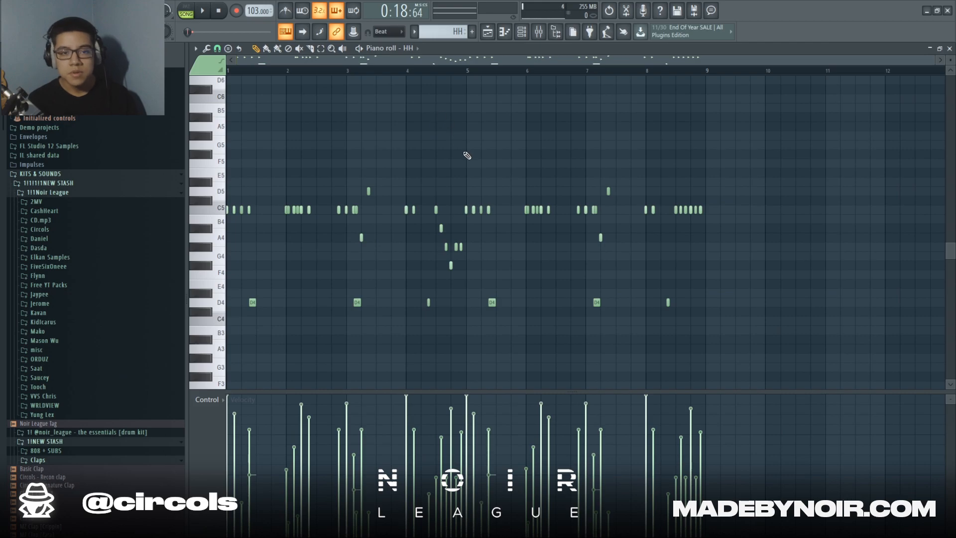
{"action": "scroll", "coordinate": [465, 189], "scroll_direction": "down", "scroll_amount": 1}
{"action": "scroll", "coordinate": [456, 194], "scroll_direction": "up", "scroll_amount": 2}
{"action": "scroll", "coordinate": [443, 134], "scroll_direction": "down", "scroll_amount": 7}
{"action": "scroll", "coordinate": [468, 71], "scroll_direction": "up", "scroll_amount": 4}
{"action": "scroll", "coordinate": [475, 72], "scroll_direction": "down", "scroll_amount": 2}
{"action": "scroll", "coordinate": [476, 74], "scroll_direction": "down", "scroll_amount": 3}
Return to the playlist and examine the Snare pattern's note placement and velocities in the piano roll
{"action": "left_click", "coordinate": [522, 32]}
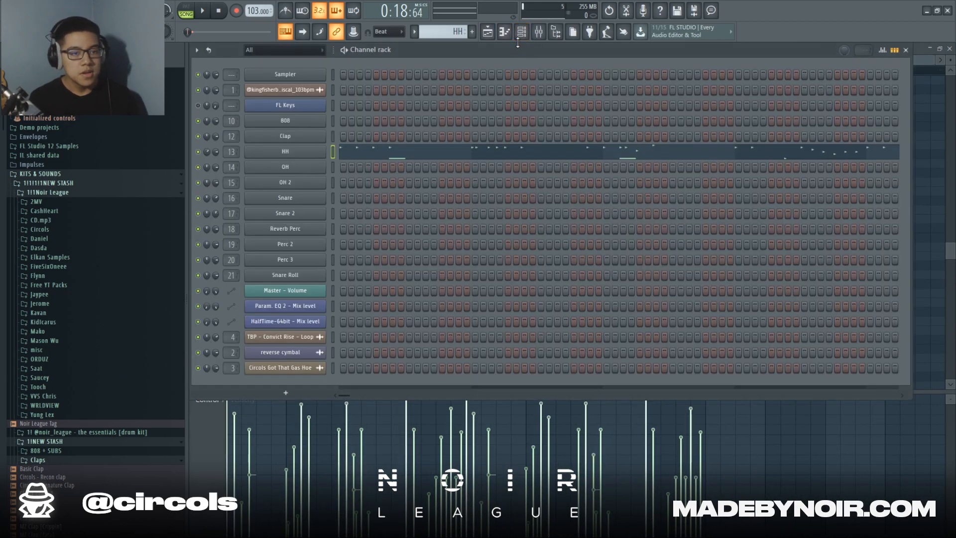
{"action": "left_click", "coordinate": [488, 33]}
{"action": "scroll", "coordinate": [546, 159], "scroll_direction": "down", "scroll_amount": 4}
{"action": "scroll", "coordinate": [552, 176], "scroll_direction": "up", "scroll_amount": 3}
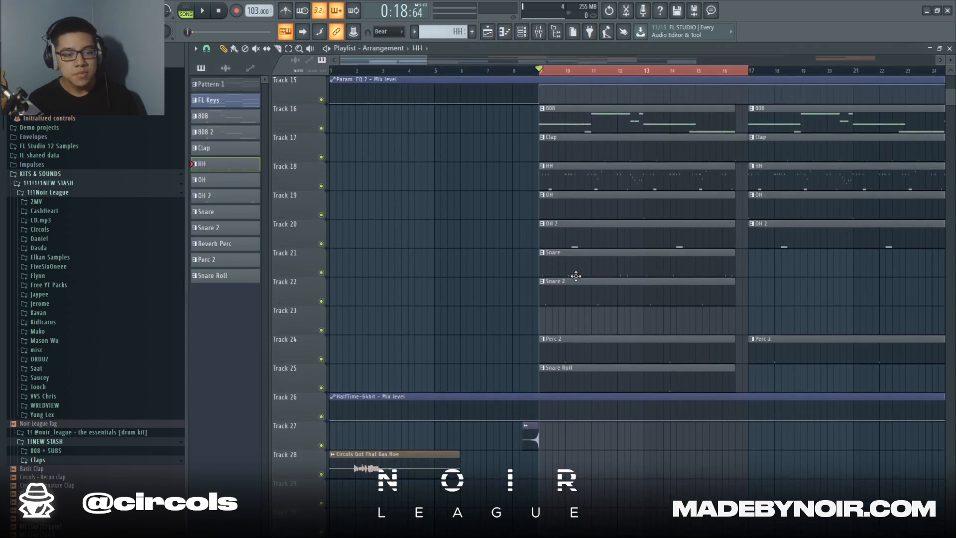
{"action": "double_click", "coordinate": [575, 276]}
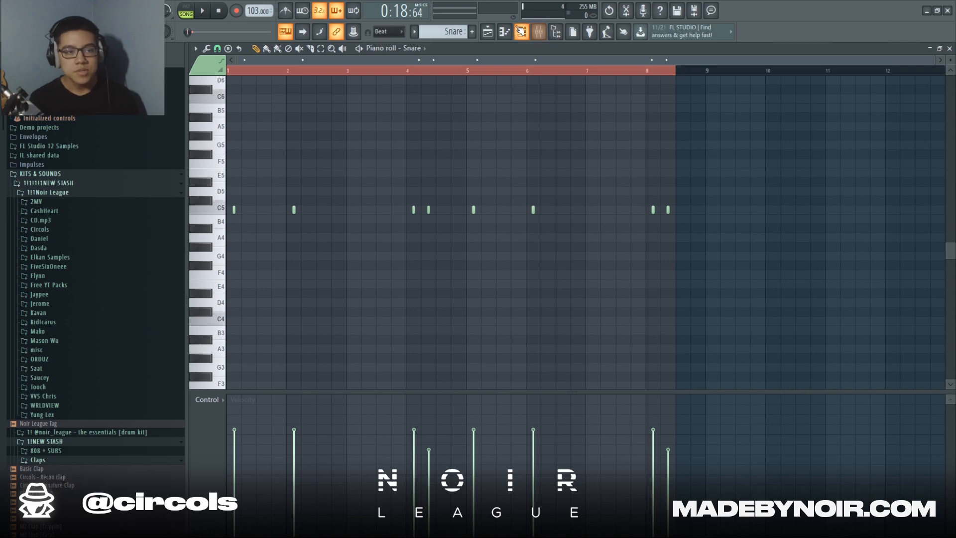
{"action": "left_click", "coordinate": [521, 32]}
Go back to the playlist, select the OH pattern and examine its steps in the channel rack
{"action": "left_click", "coordinate": [488, 31]}
{"action": "scroll", "coordinate": [549, 311], "scroll_direction": "down", "scroll_amount": 1}
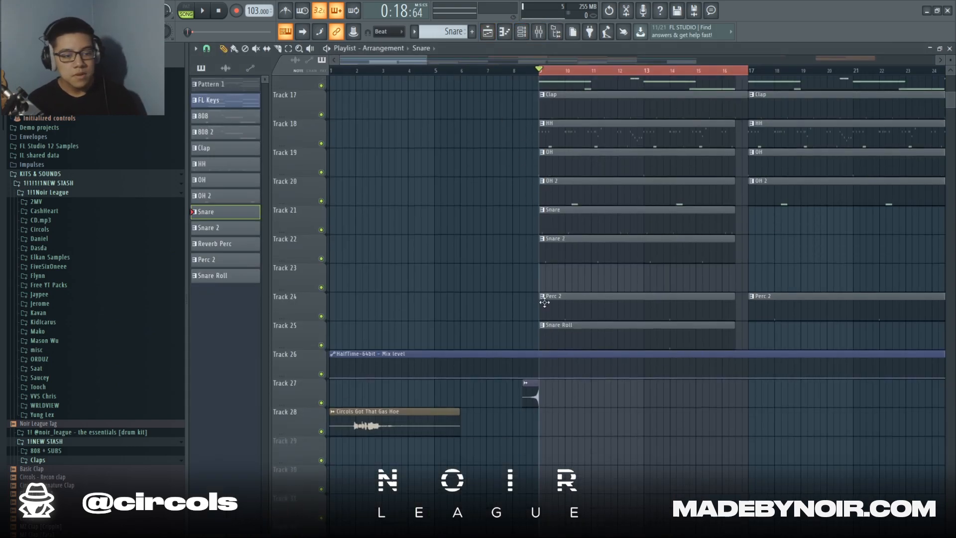
{"action": "scroll", "coordinate": [506, 298], "scroll_direction": "up", "scroll_amount": 1}
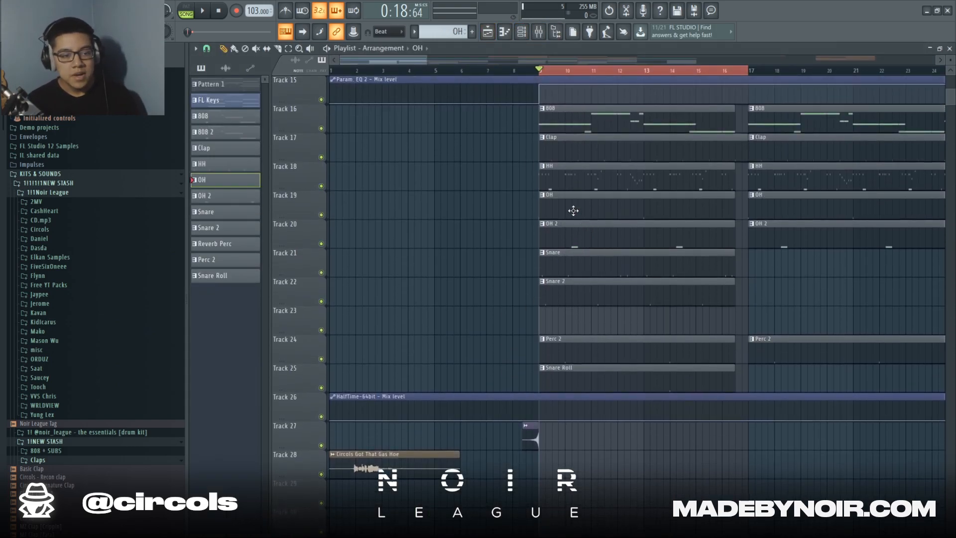
{"action": "double_click", "coordinate": [572, 209]}
{"action": "left_click", "coordinate": [519, 34]}
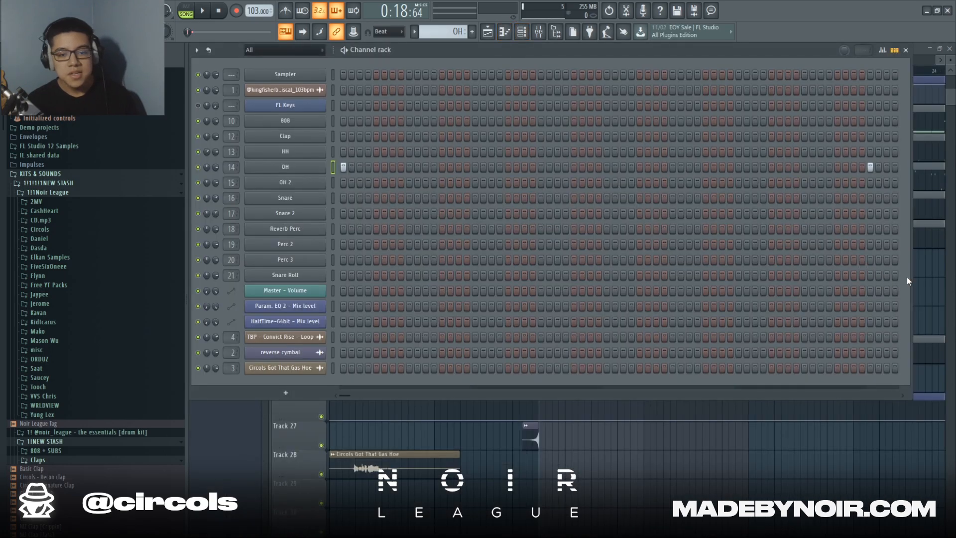
{"action": "left_click", "coordinate": [921, 288]}
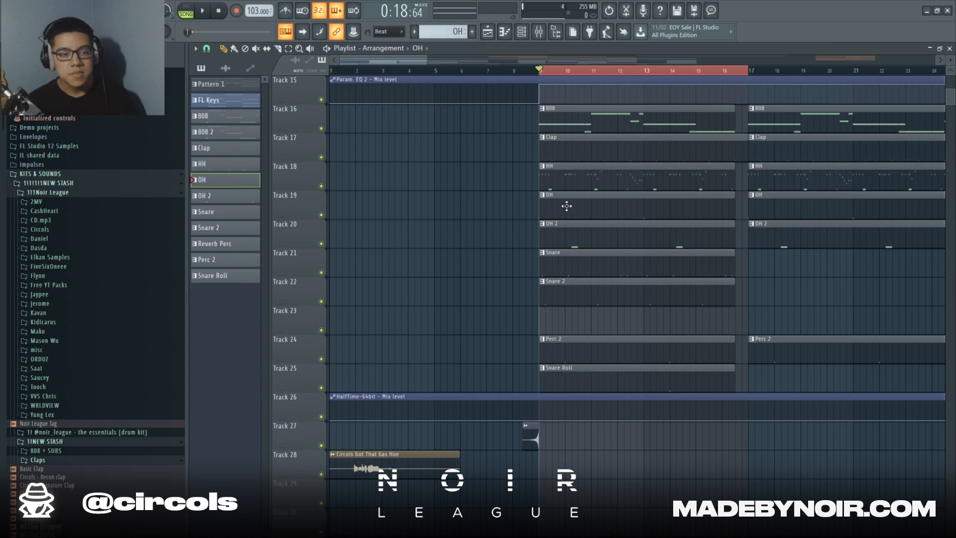
Examine the OH 2 pattern's notes, and inspect the sample and volume envelope settings of the OH 2 channel
{"action": "double_click", "coordinate": [564, 244]}
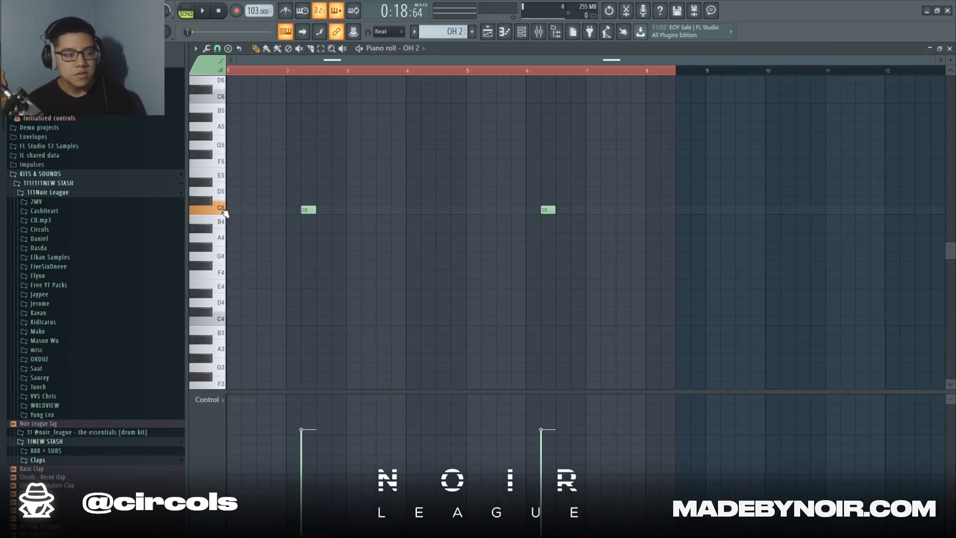
{"action": "left_click", "coordinate": [521, 31]}
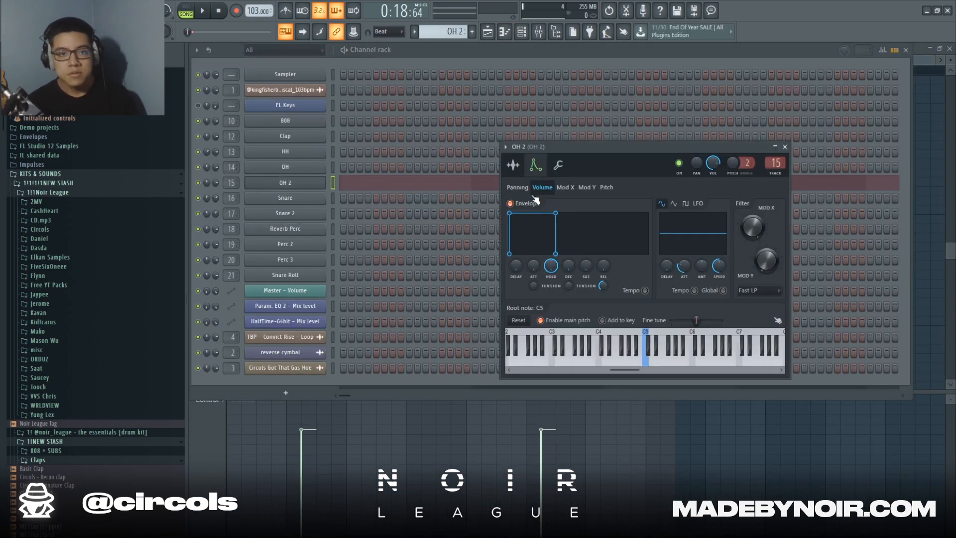
{"action": "left_click", "coordinate": [512, 165]}
{"action": "left_click", "coordinate": [536, 165]}
{"action": "left_click", "coordinate": [513, 164]}
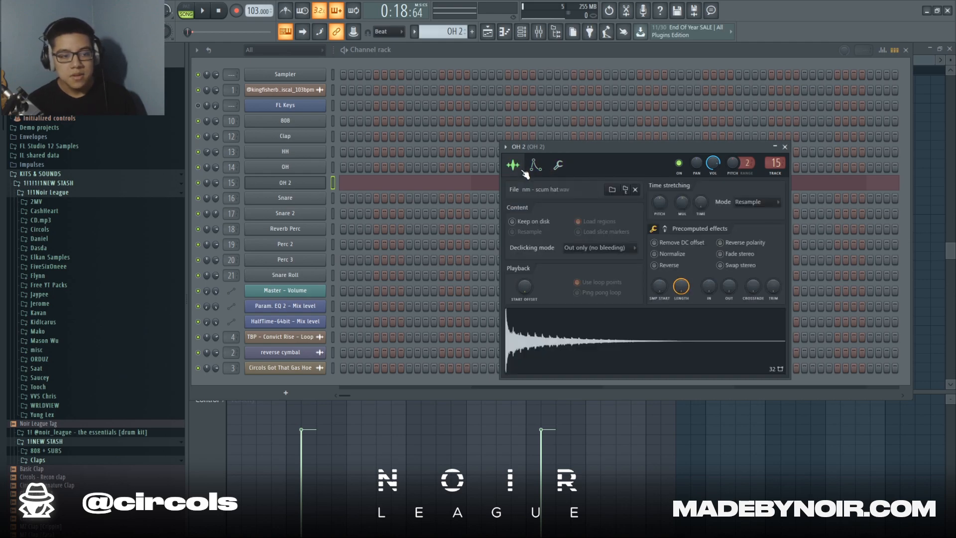
{"action": "left_click", "coordinate": [785, 146]}
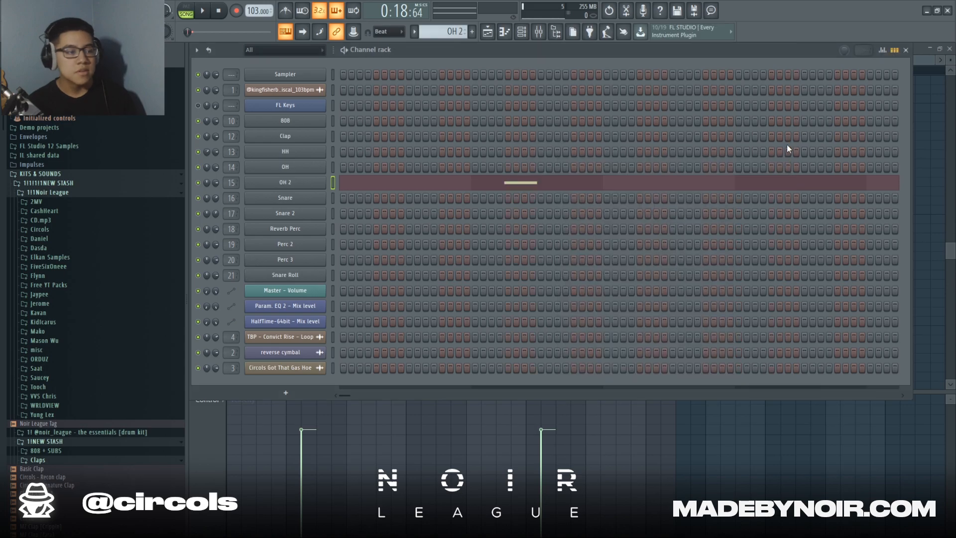
Inspect the 808 channel's volume envelope and miscellaneous settings, such as its cut group, and close its window
{"action": "left_click", "coordinate": [311, 124]}
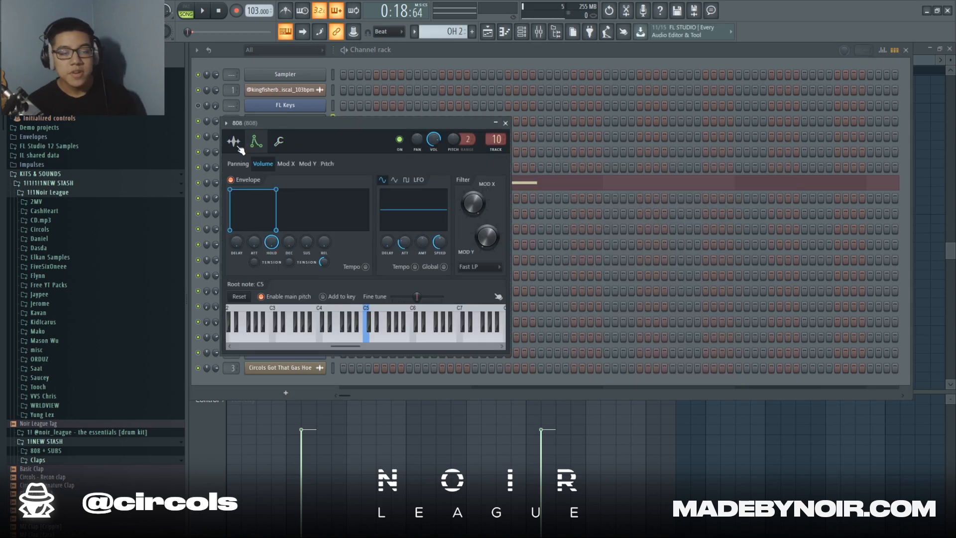
{"action": "left_click", "coordinate": [279, 143]}
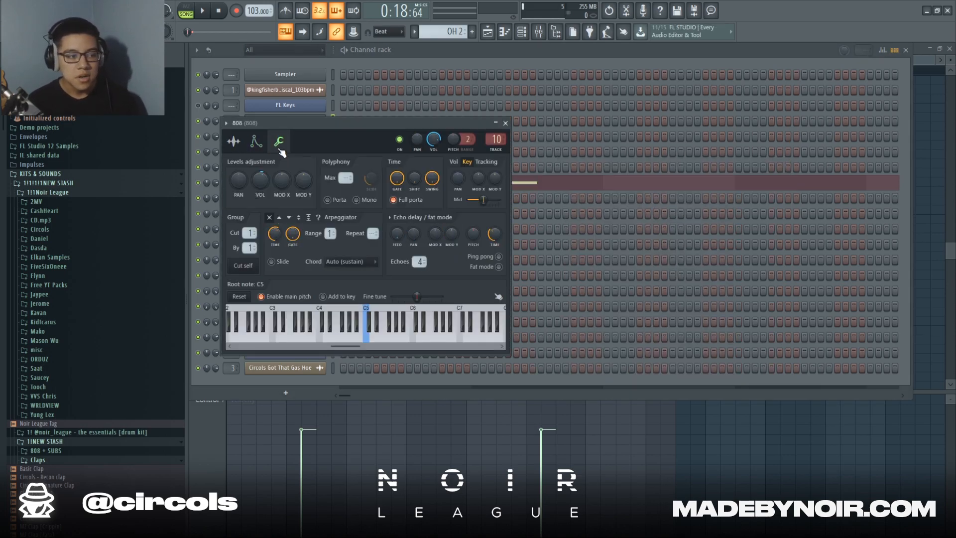
{"action": "left_click", "coordinate": [265, 144]}
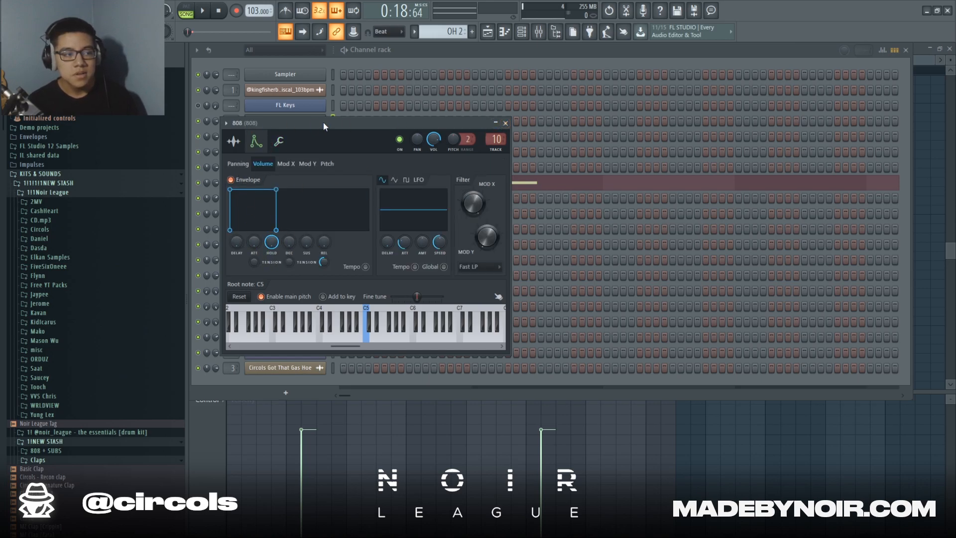
{"action": "left_click", "coordinate": [505, 123]}
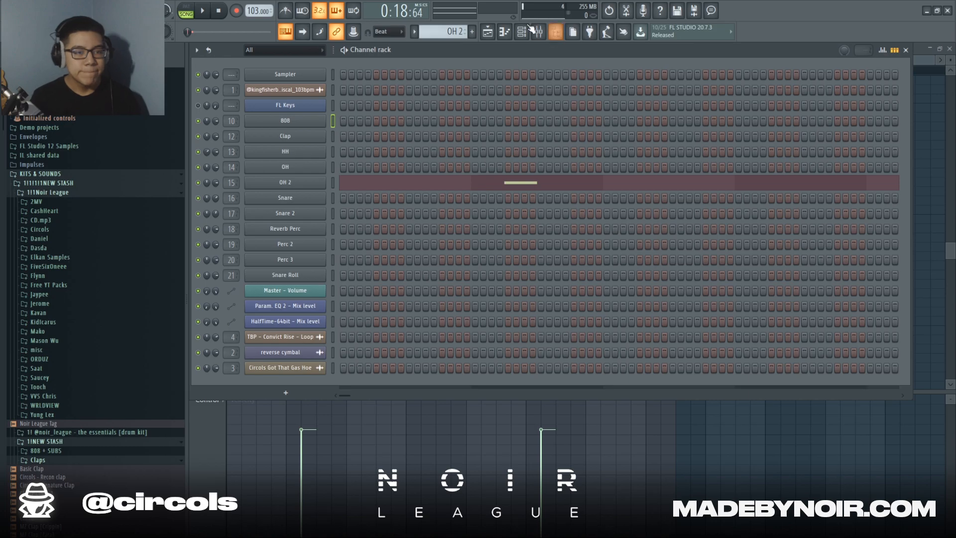
Return to the playlist and look over the whole arrangement, from the sample tracks to the drum patterns and automation clips
{"action": "left_click", "coordinate": [488, 32]}
{"action": "scroll", "coordinate": [526, 74], "scroll_direction": "down", "scroll_amount": 3}
{"action": "scroll", "coordinate": [538, 169], "scroll_direction": "up", "scroll_amount": 4}
{"action": "scroll", "coordinate": [547, 74], "scroll_direction": "down", "scroll_amount": 2}
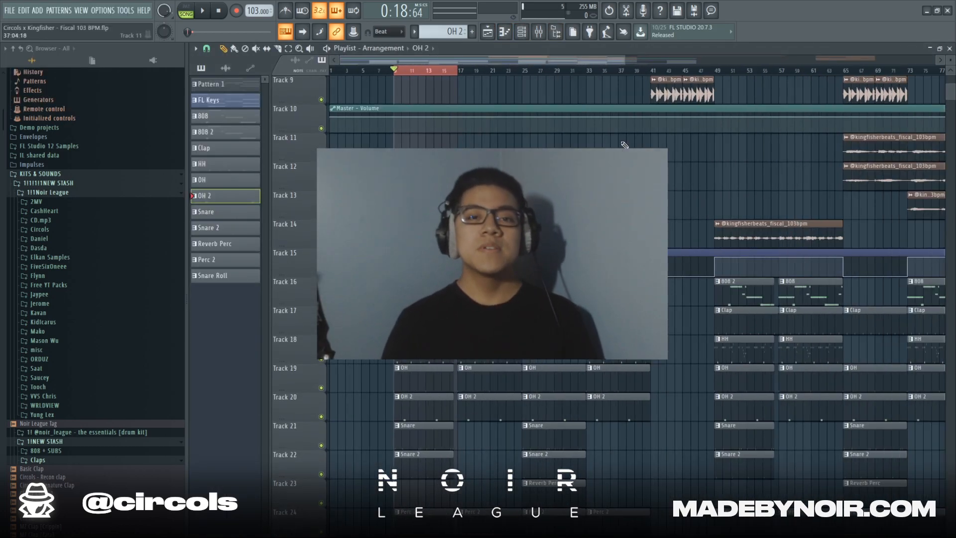
{"action": "scroll", "coordinate": [582, 75], "scroll_direction": "down", "scroll_amount": 2}
{"action": "scroll", "coordinate": [560, 212], "scroll_direction": "down", "scroll_amount": 3}
{"action": "scroll", "coordinate": [557, 213], "scroll_direction": "up", "scroll_amount": 7}
{"action": "scroll", "coordinate": [555, 249], "scroll_direction": "down", "scroll_amount": 9}
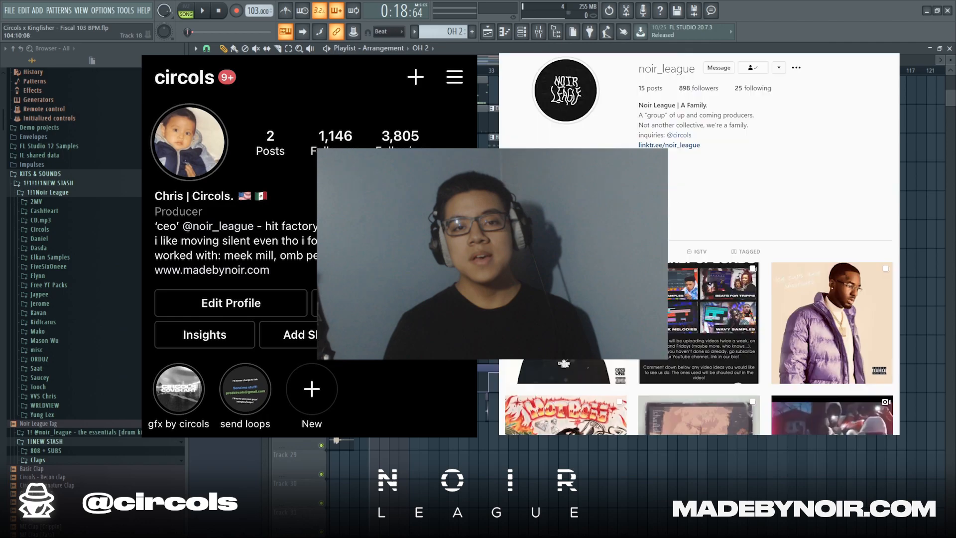
{"action": "scroll", "coordinate": [557, 223], "scroll_direction": "up", "scroll_amount": 3}
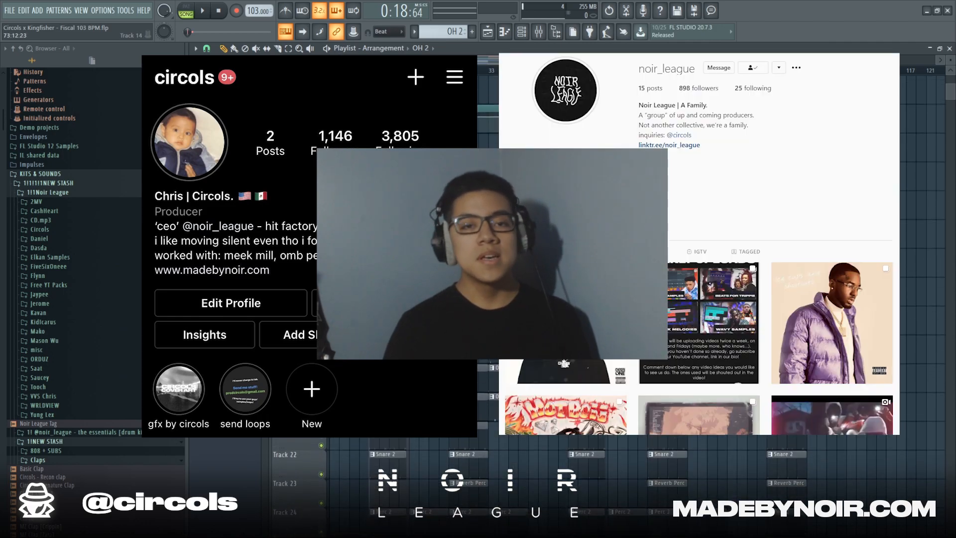
{"action": "scroll", "coordinate": [666, 197], "scroll_direction": "down", "scroll_amount": 3}
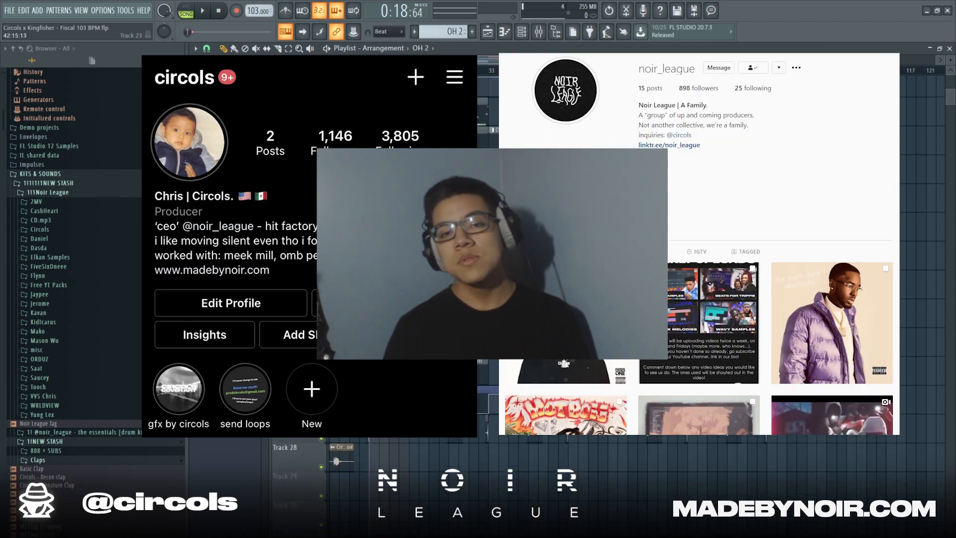
{"action": "scroll", "coordinate": [548, 344], "scroll_direction": "up", "scroll_amount": 3}
{"action": "scroll", "coordinate": [547, 348], "scroll_direction": "up", "scroll_amount": 2}
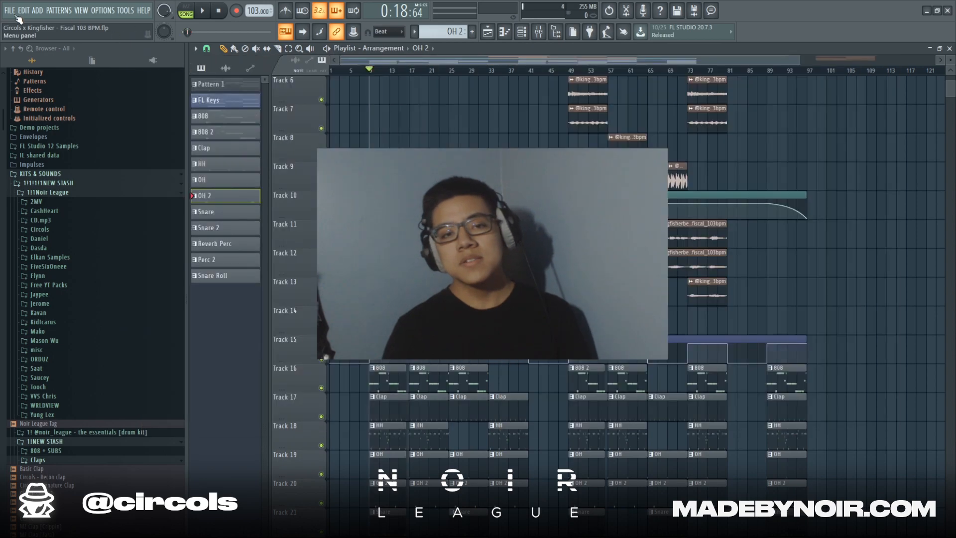
{"action": "left_click", "coordinate": [11, 10]}
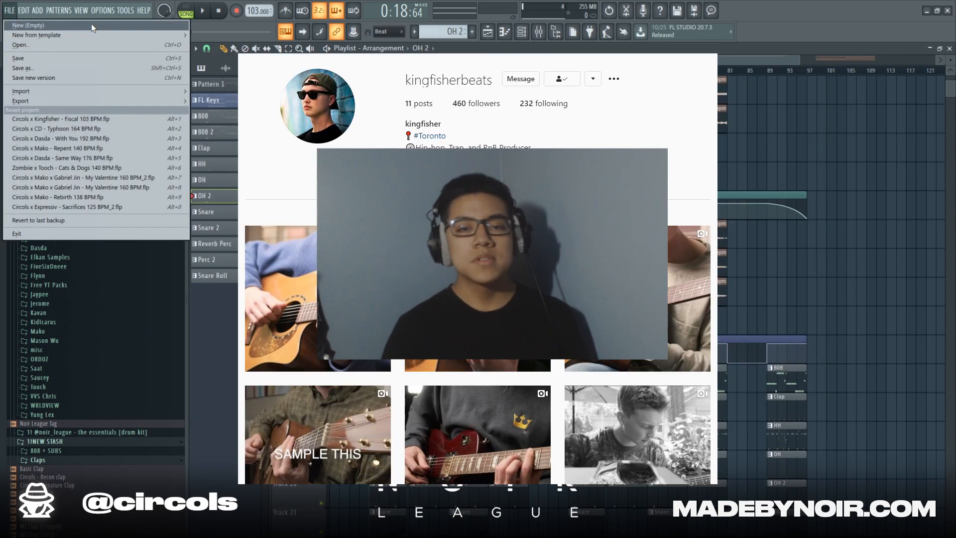
{"action": "left_click", "coordinate": [253, 50]}
{"action": "scroll", "coordinate": [478, 269], "scroll_direction": "down", "scroll_amount": 7}
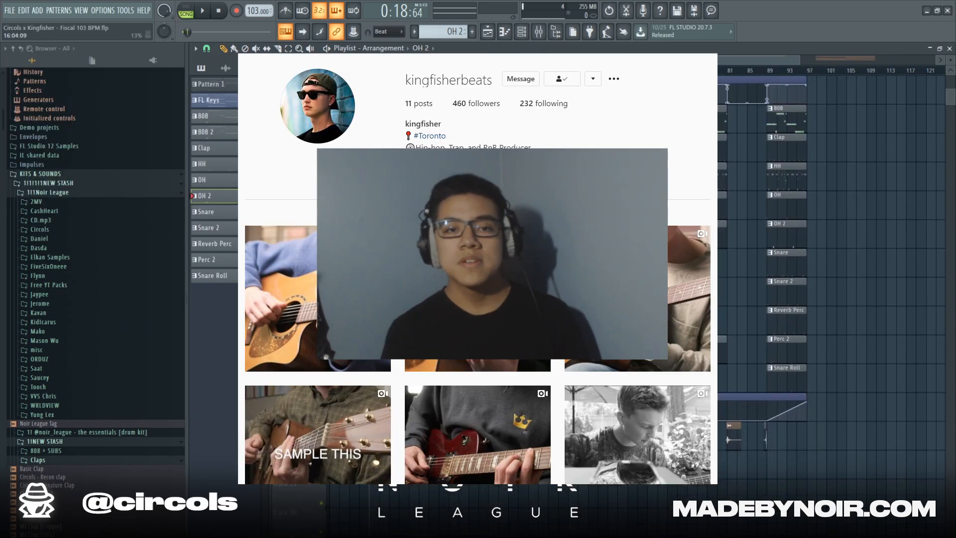
{"action": "scroll", "coordinate": [409, 97], "scroll_direction": "up", "scroll_amount": 1}
{"action": "scroll", "coordinate": [435, 93], "scroll_direction": "up", "scroll_amount": 3}
{"action": "scroll", "coordinate": [435, 93], "scroll_direction": "down", "scroll_amount": 3}
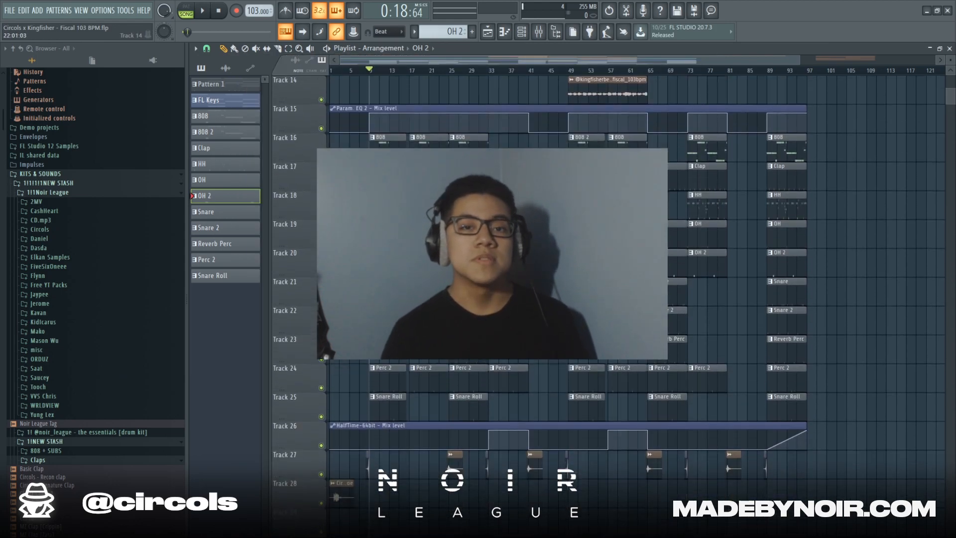
{"action": "key", "text": "F7"}
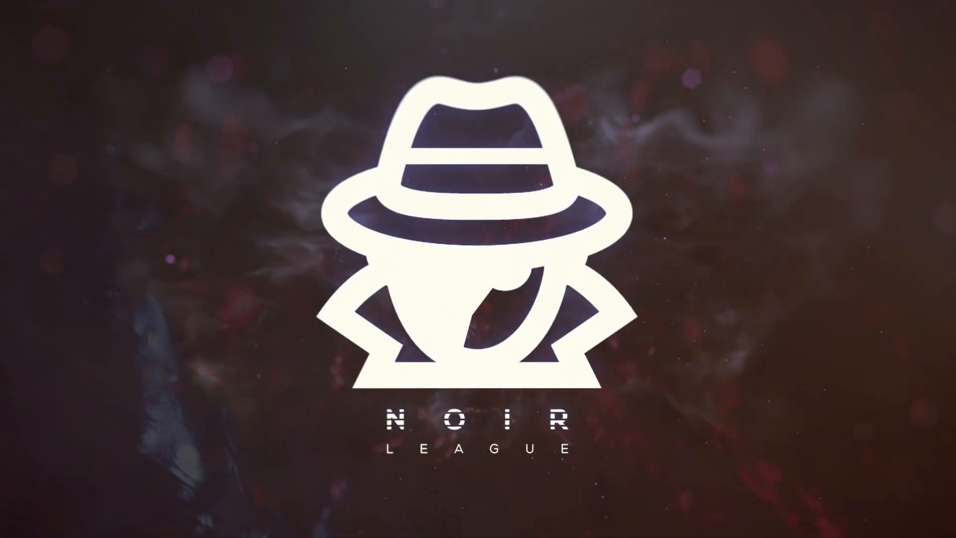